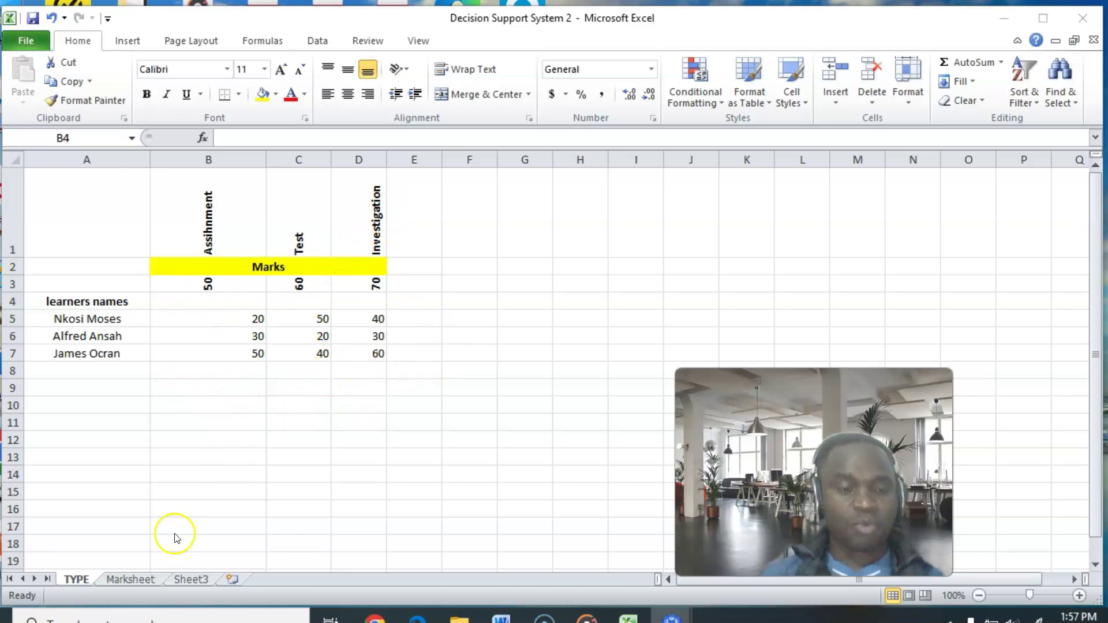
Step: Compare the TYPE marks table with the Marksheet sheet, finishing on Marksheet
{"action": "left_click", "coordinate": [129, 581]}
{"action": "left_click", "coordinate": [129, 580]}
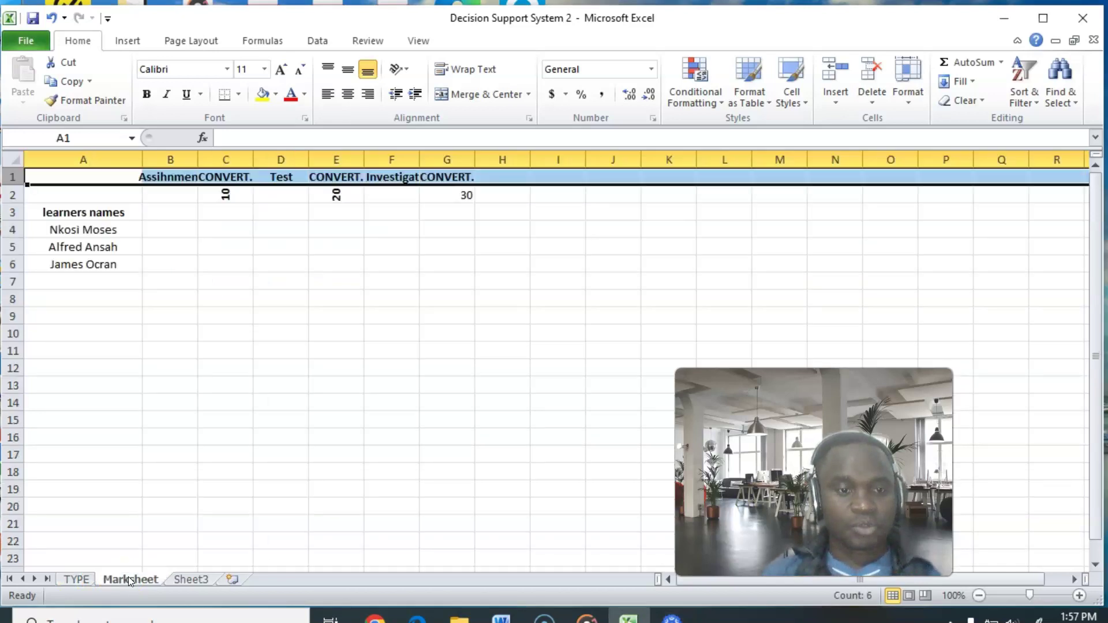
{"action": "left_click", "coordinate": [77, 579]}
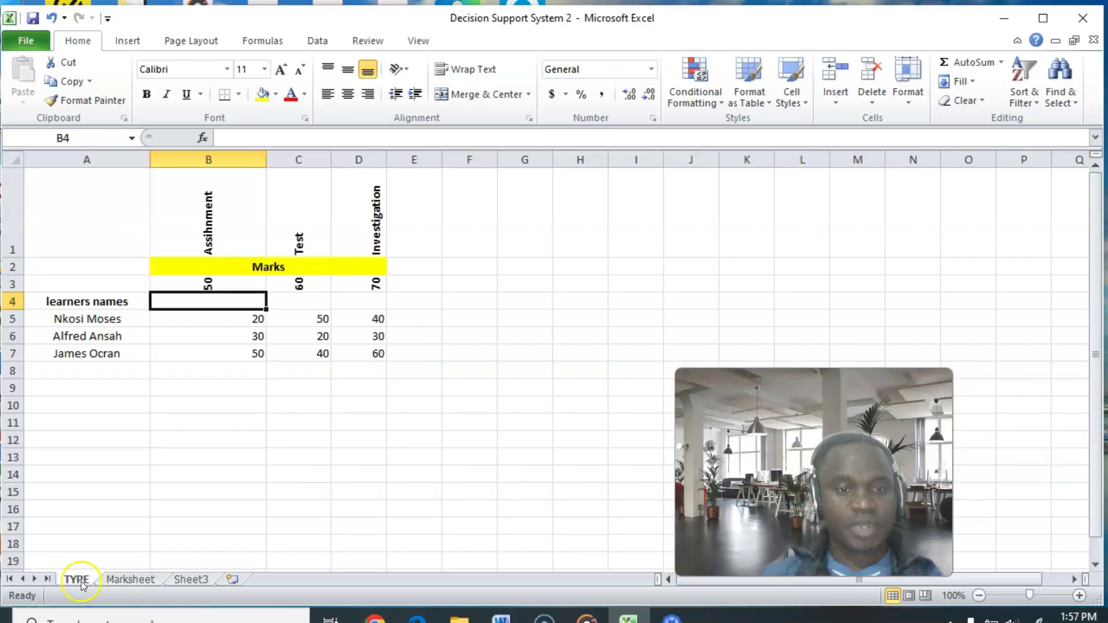
{"action": "left_click", "coordinate": [129, 581]}
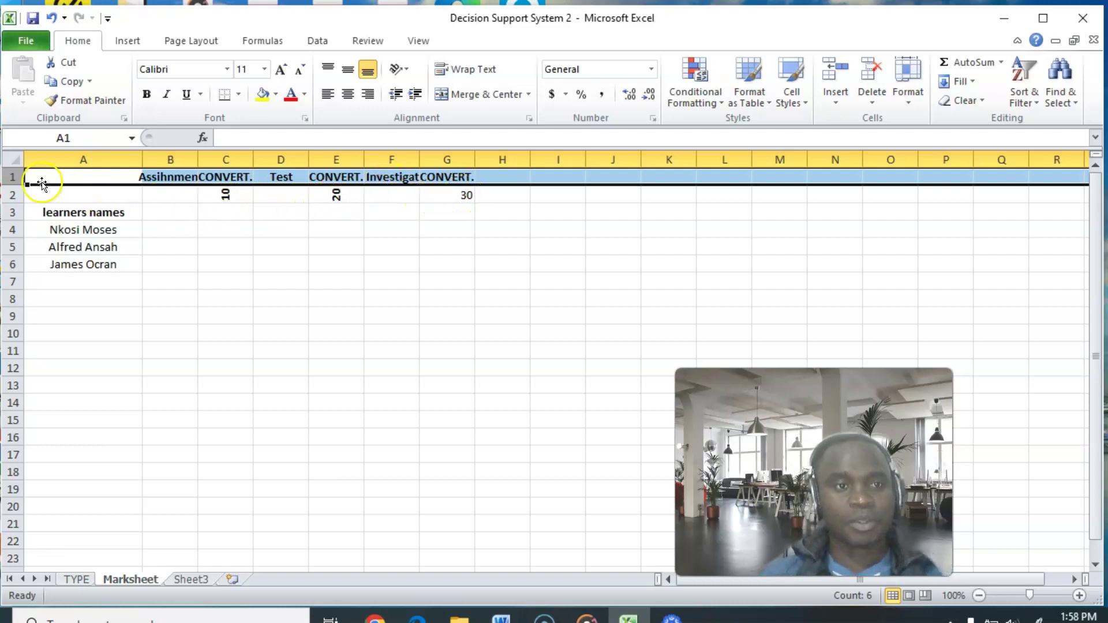
Step: Rotate the row 1 headings to 90 degrees and heighten row 1 to about 72
{"action": "right_click", "coordinate": [11, 177]}
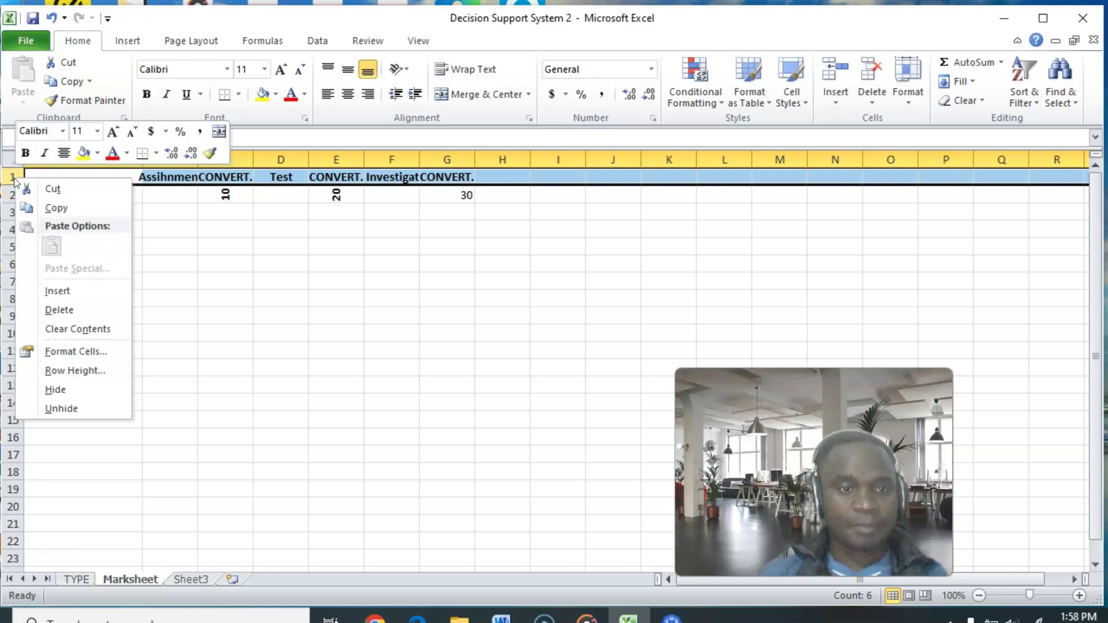
{"action": "left_click", "coordinate": [74, 350]}
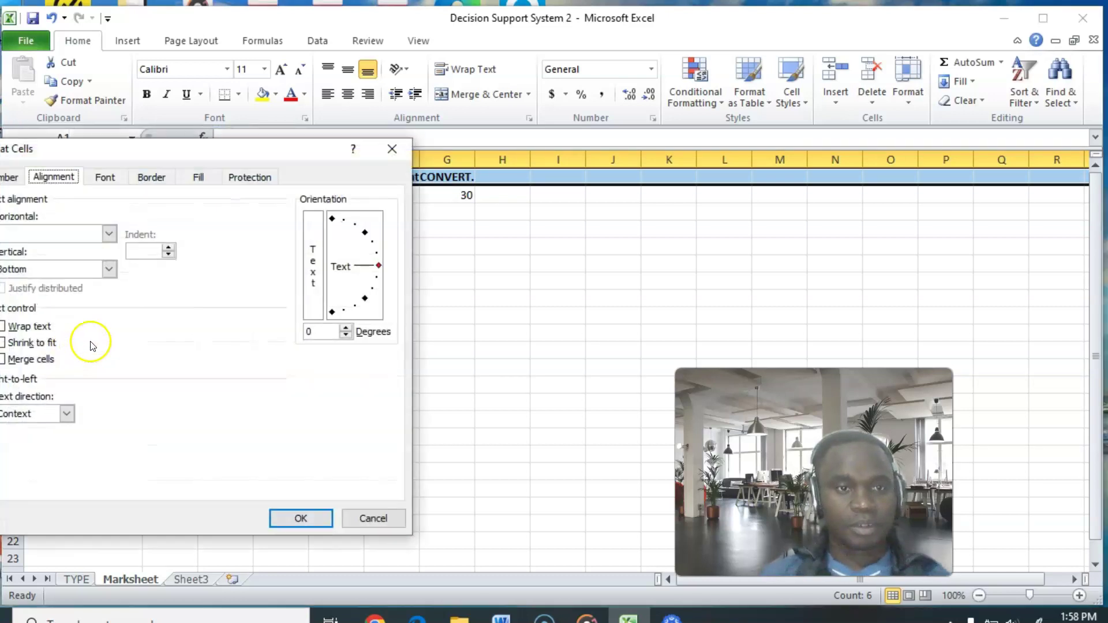
{"action": "left_click", "coordinate": [331, 219]}
{"action": "left_click", "coordinate": [302, 515]}
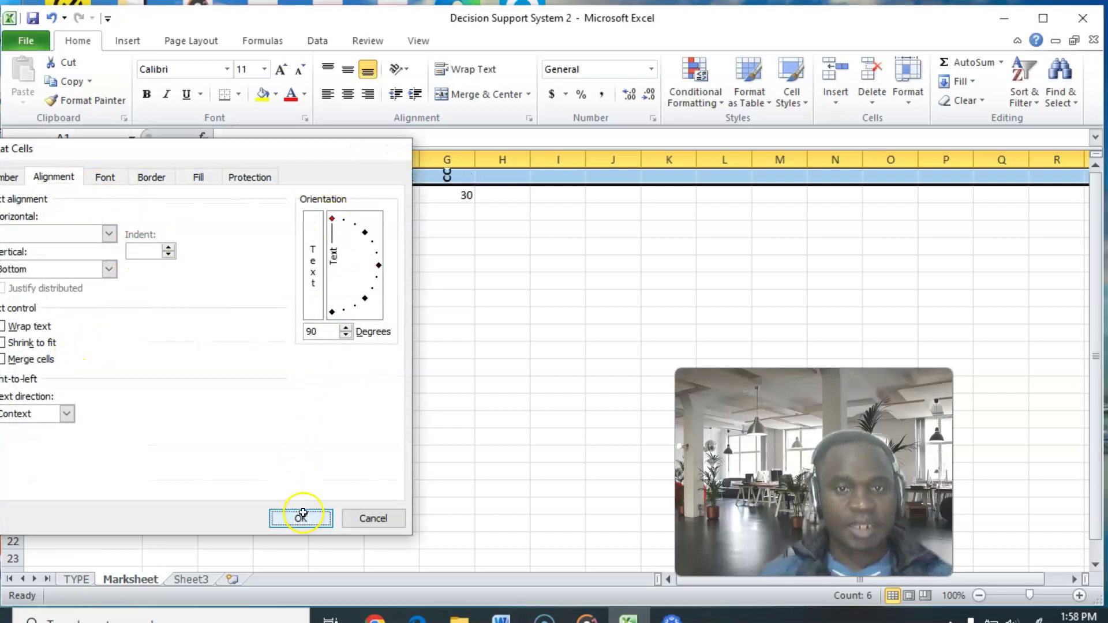
{"action": "left_click_drag", "start_coordinate": [22, 185], "coordinate": [26, 251]}
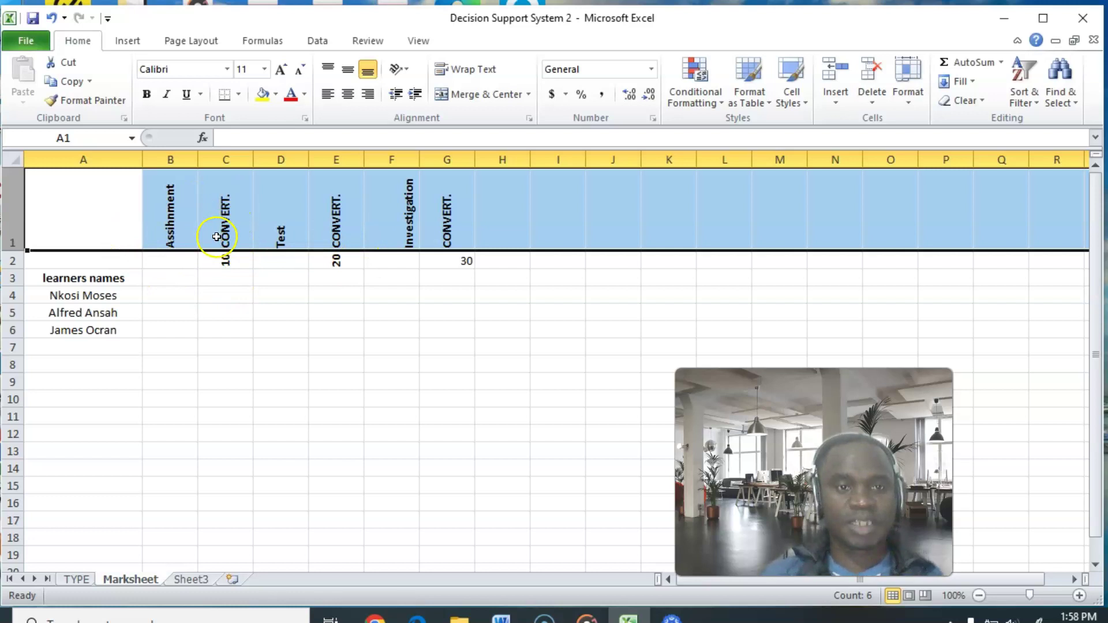
Step: Colour the three CONVERT. headings and their 10, 20, 30 values red
{"action": "left_click_drag", "start_coordinate": [226, 218], "coordinate": [225, 260]}
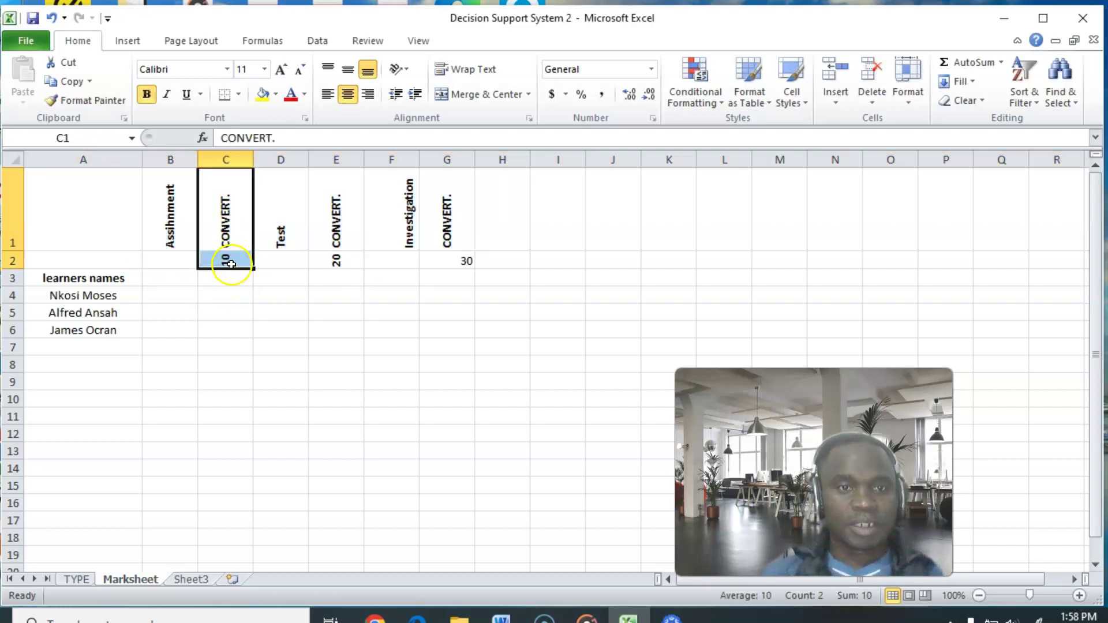
{"action": "left_click", "coordinate": [290, 94]}
{"action": "left_click_drag", "start_coordinate": [337, 214], "coordinate": [346, 257]}
{"action": "left_click", "coordinate": [291, 94]}
{"action": "left_click", "coordinate": [455, 219]}
{"action": "left_click_drag", "start_coordinate": [455, 218], "coordinate": [460, 260]}
{"action": "left_click", "coordinate": [288, 96]}
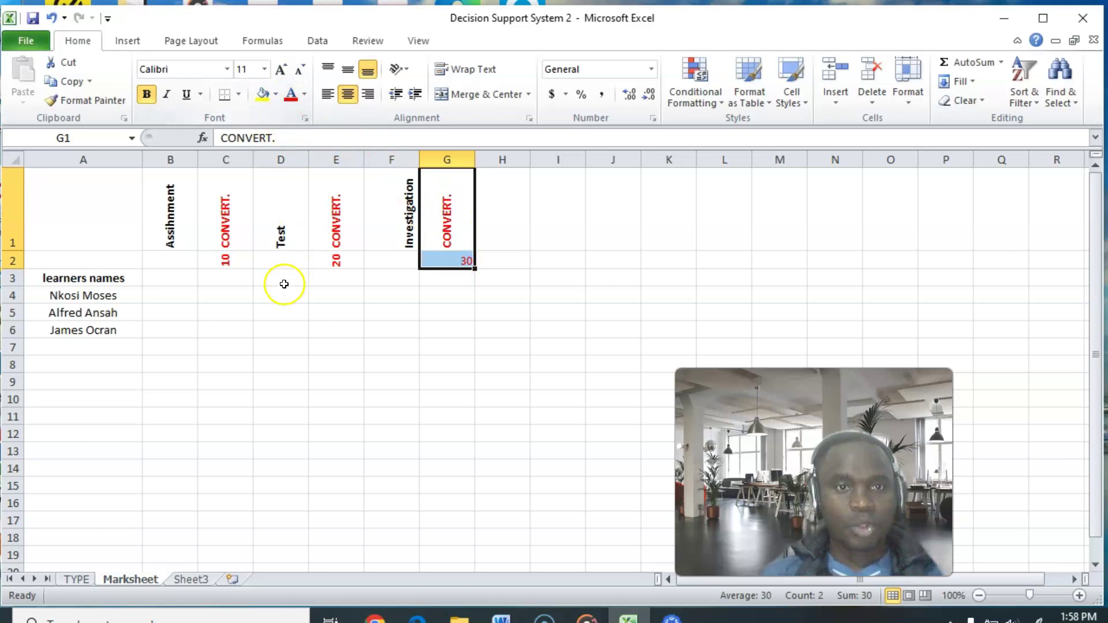
Step: Centre the header block B1:G2
{"action": "left_click_drag", "start_coordinate": [166, 214], "coordinate": [438, 263]}
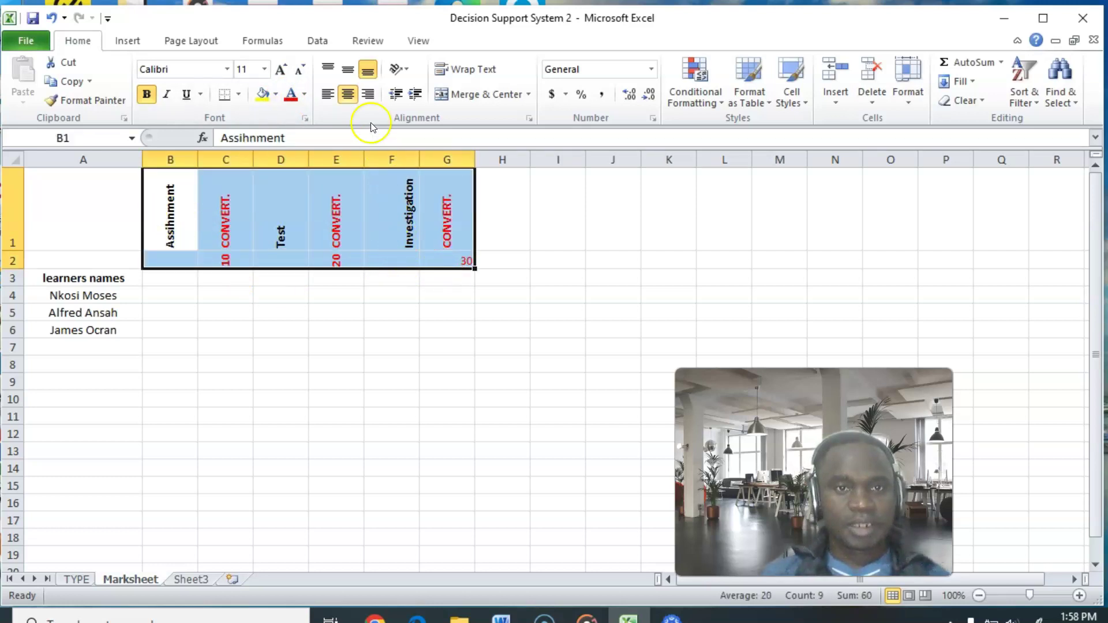
{"action": "left_click", "coordinate": [348, 93]}
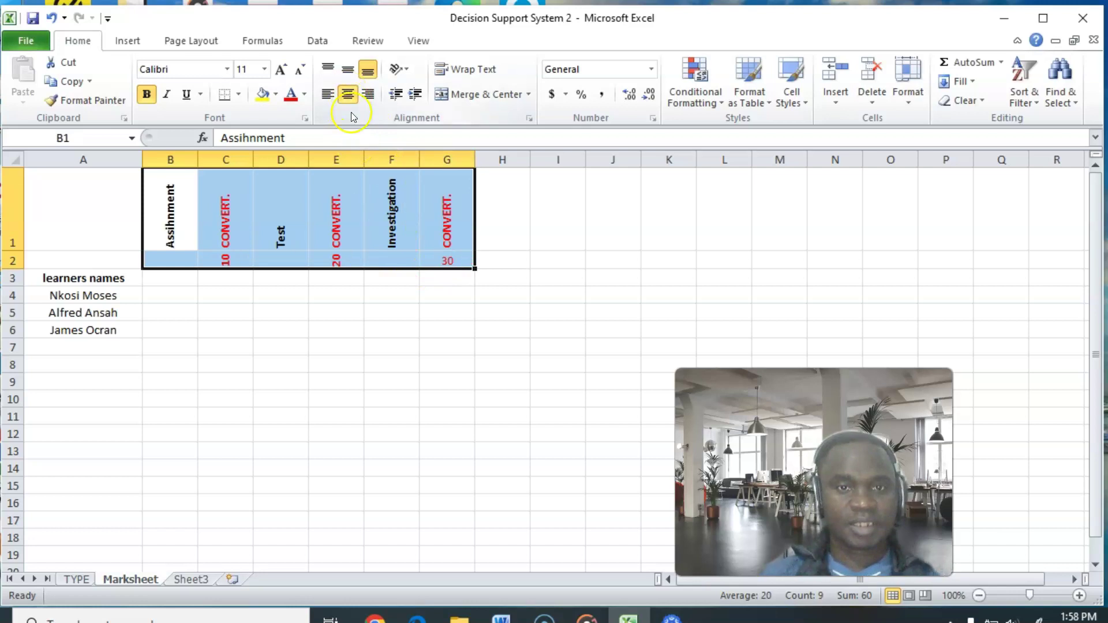
{"action": "left_click", "coordinate": [33, 18]}
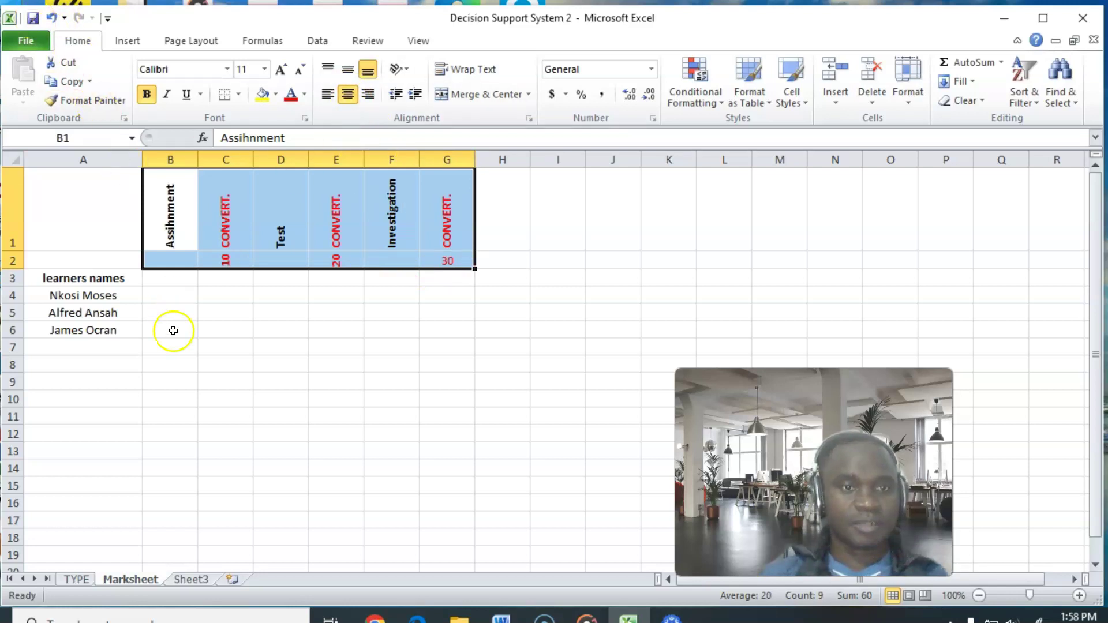
Step: Delete the typed learner names in A4:A6 on Marksheet and select A4
{"action": "left_click", "coordinate": [159, 294]}
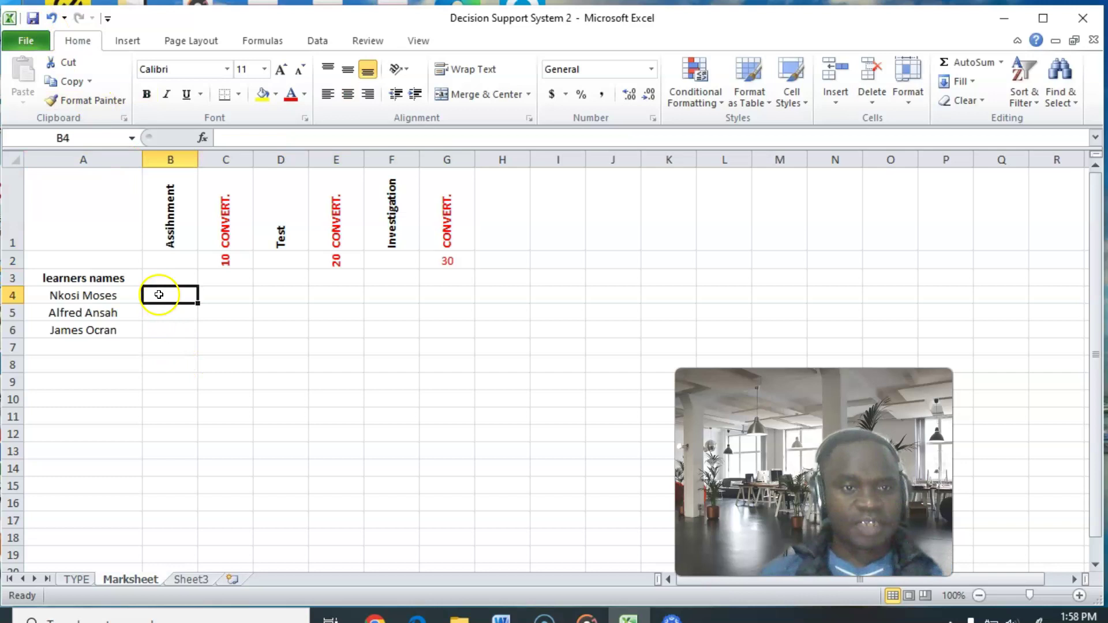
{"action": "left_click", "coordinate": [77, 579]}
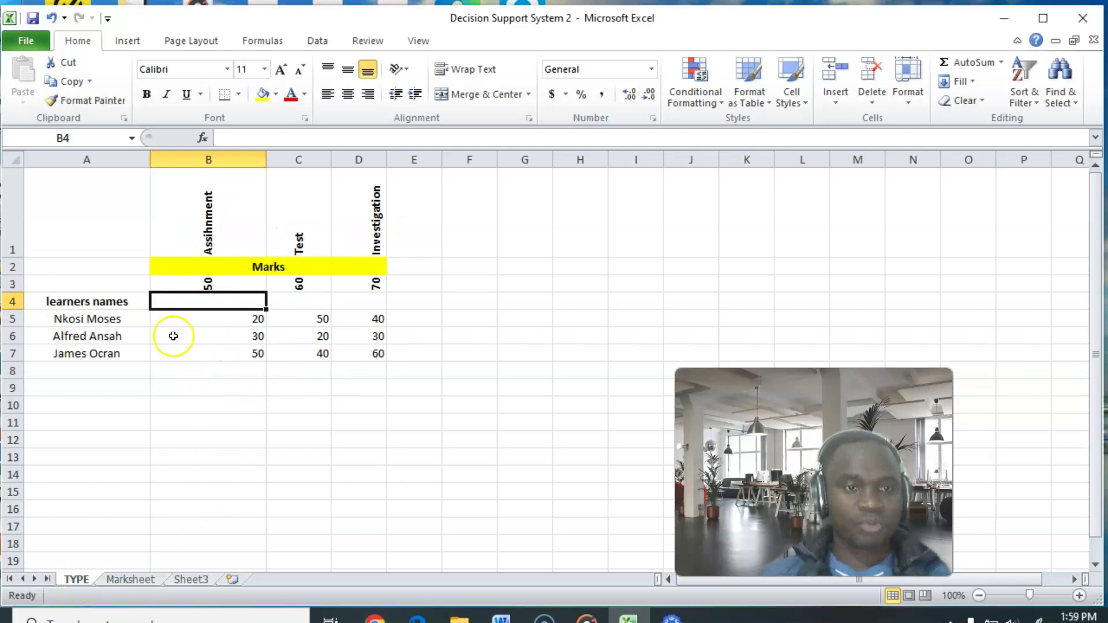
{"action": "left_click", "coordinate": [130, 579]}
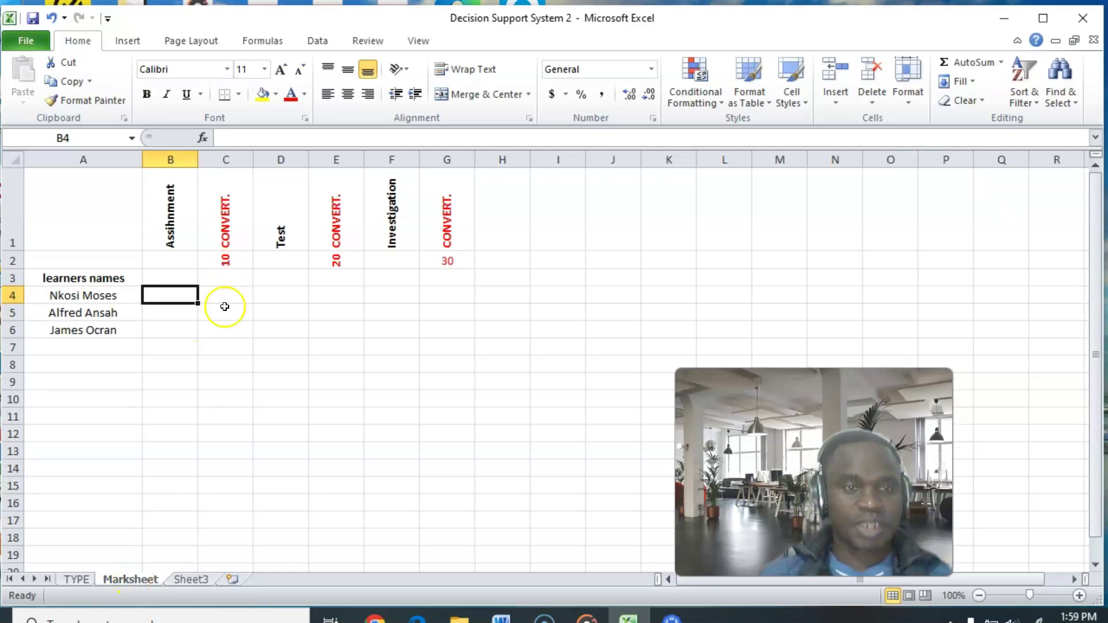
{"action": "left_click_drag", "start_coordinate": [73, 290], "coordinate": [87, 338]}
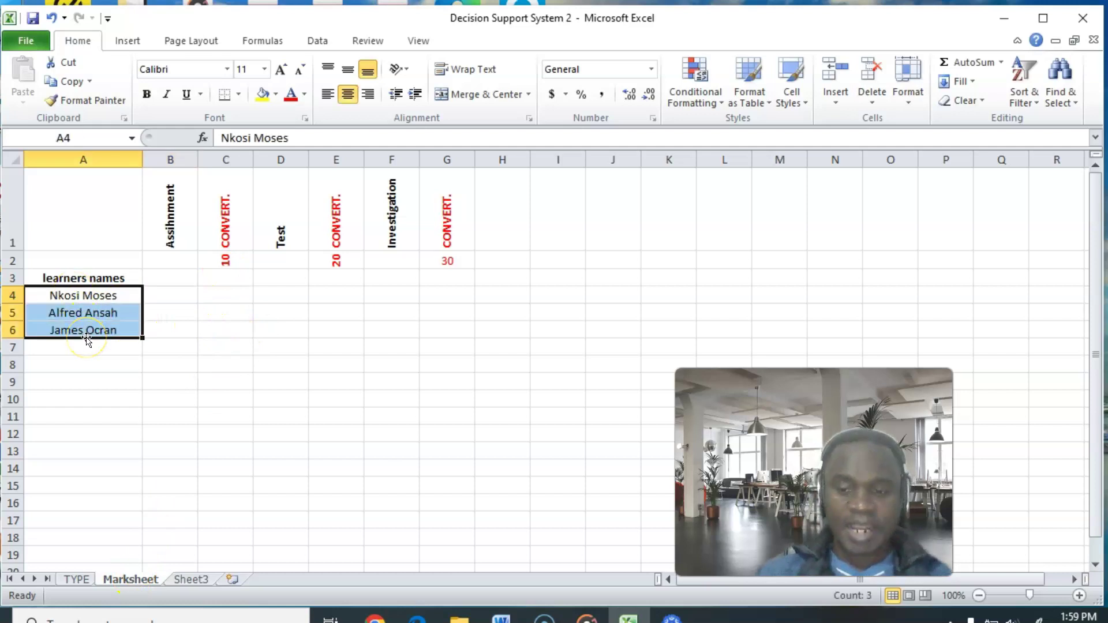
{"action": "key", "text": "Delete"}
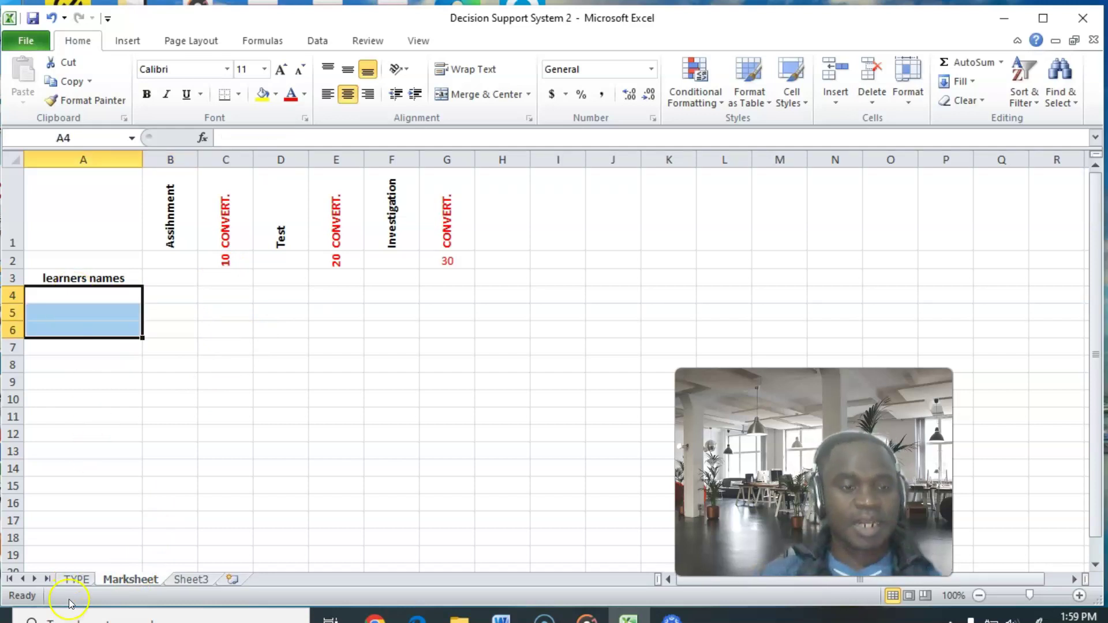
{"action": "left_click", "coordinate": [76, 579]}
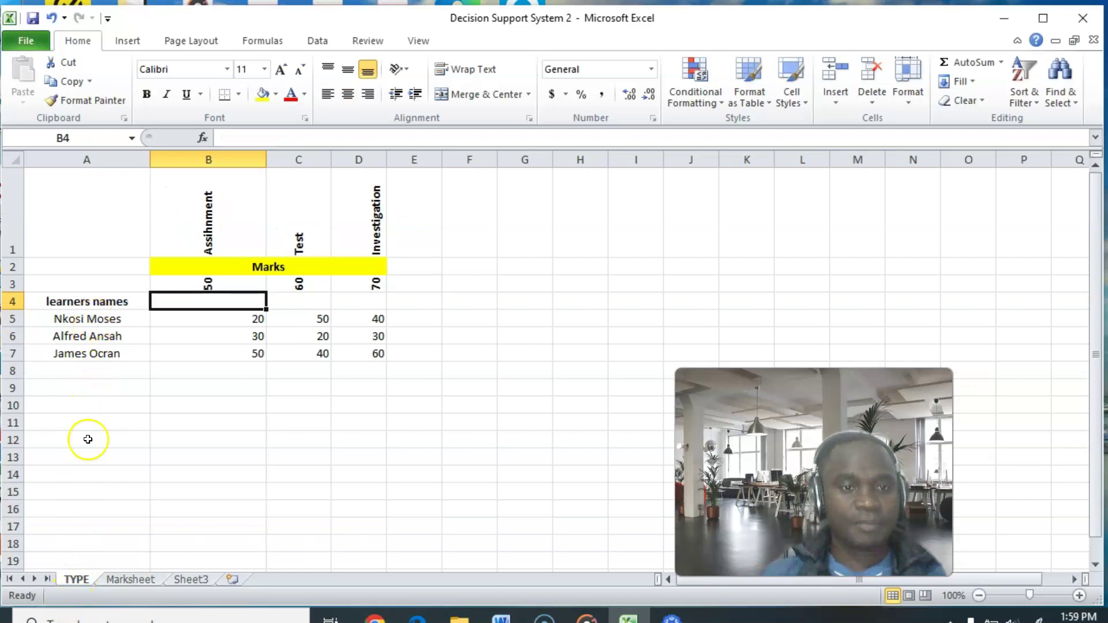
{"action": "left_click", "coordinate": [131, 580]}
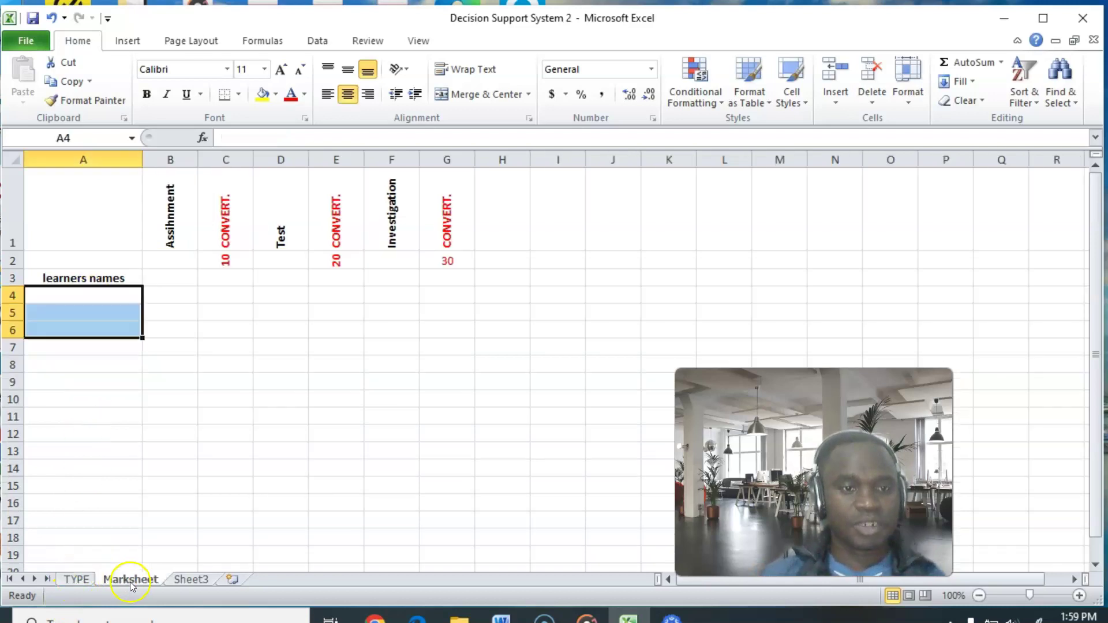
{"action": "left_click", "coordinate": [85, 300]}
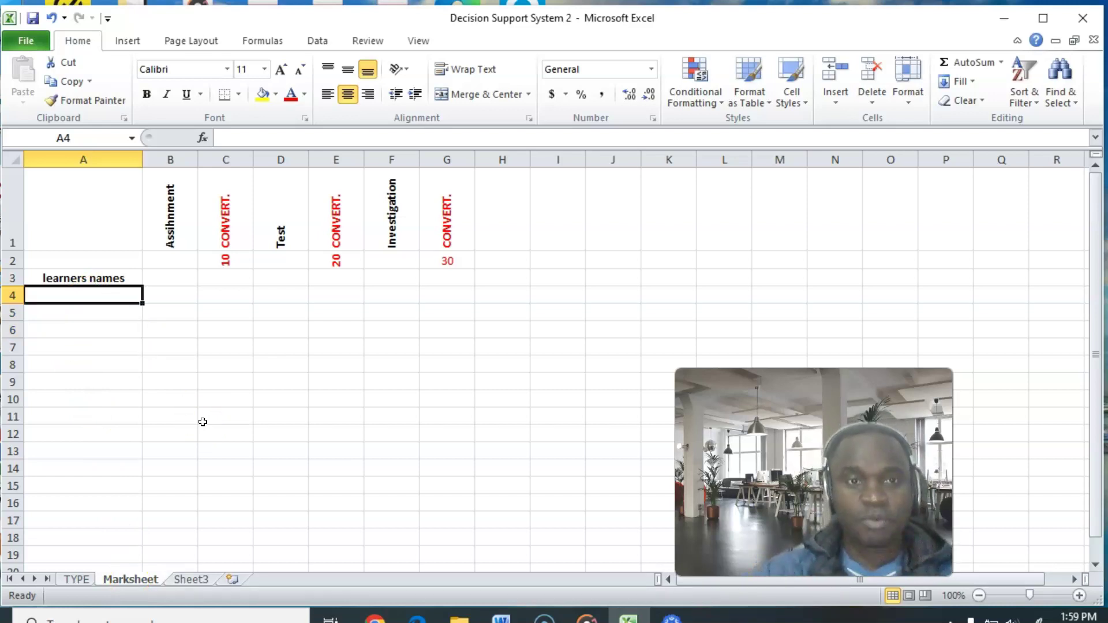
Step: Type =IF(TYPE!A5="","",TYPE!A5) into Marksheet A4, referencing the TYPE sheet's A5
{"action": "type", "text": "="}
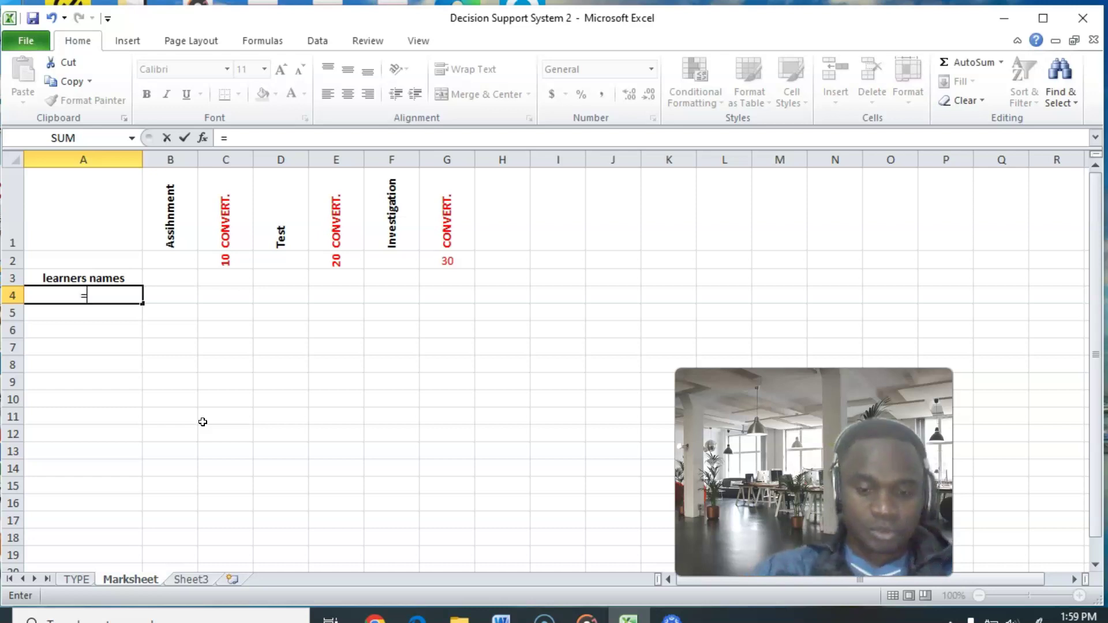
{"action": "type", "text": "if"}
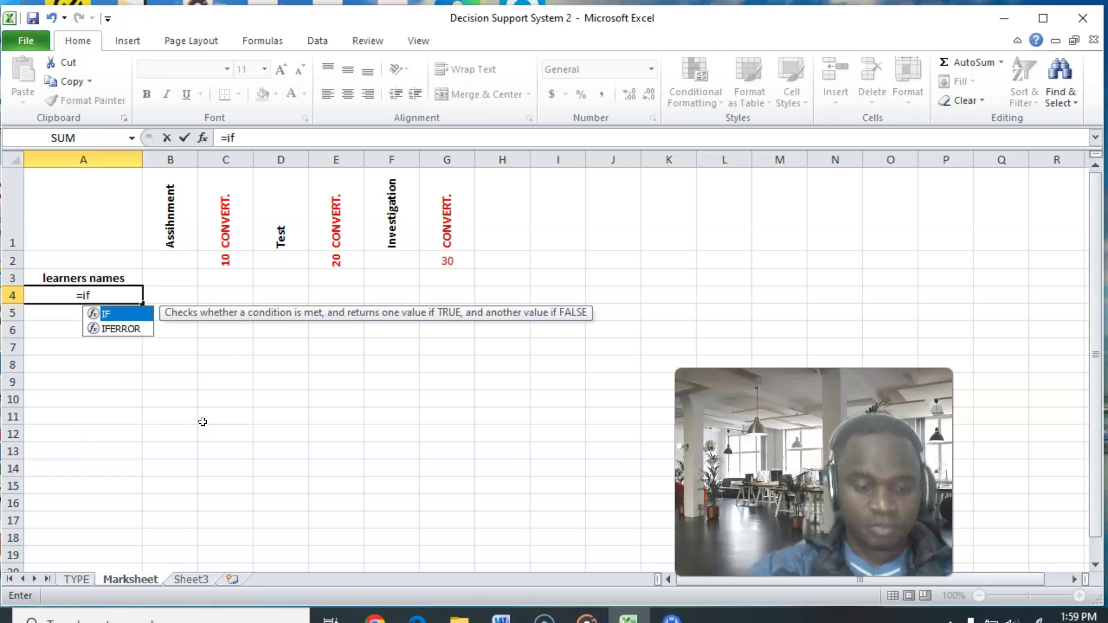
{"action": "type", "text": "("}
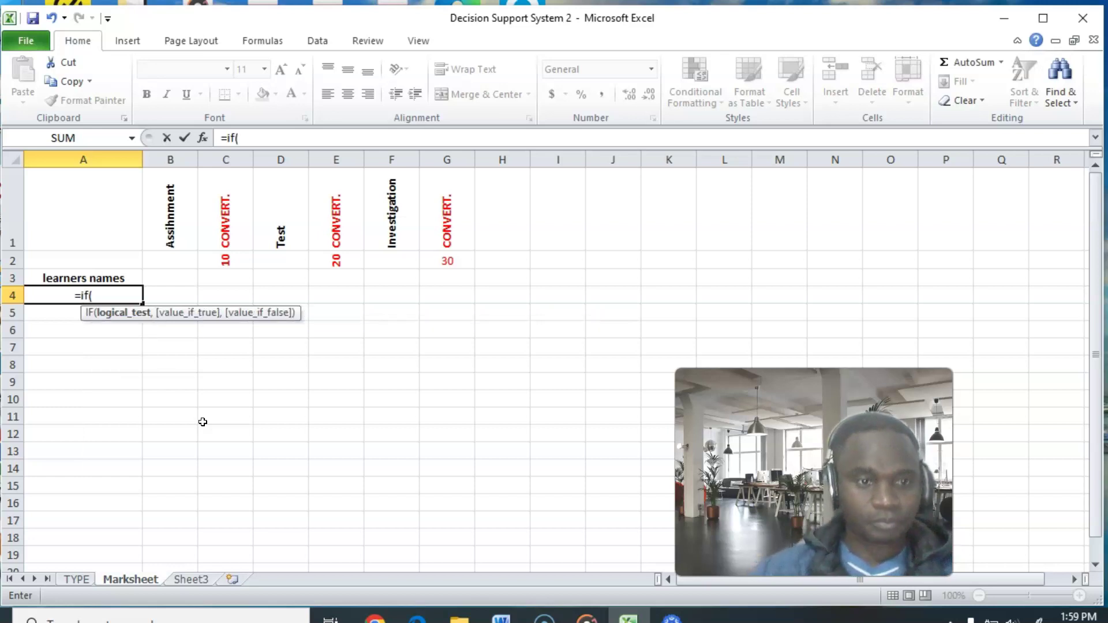
{"action": "left_click", "coordinate": [77, 578]}
{"action": "left_click", "coordinate": [73, 319]}
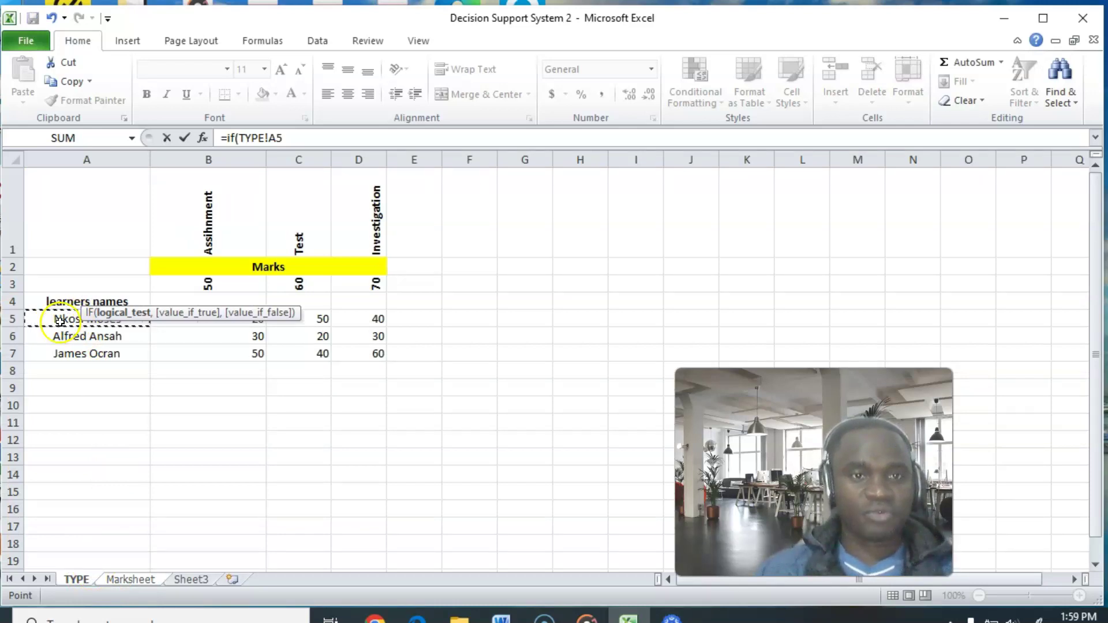
{"action": "left_click", "coordinate": [297, 139]}
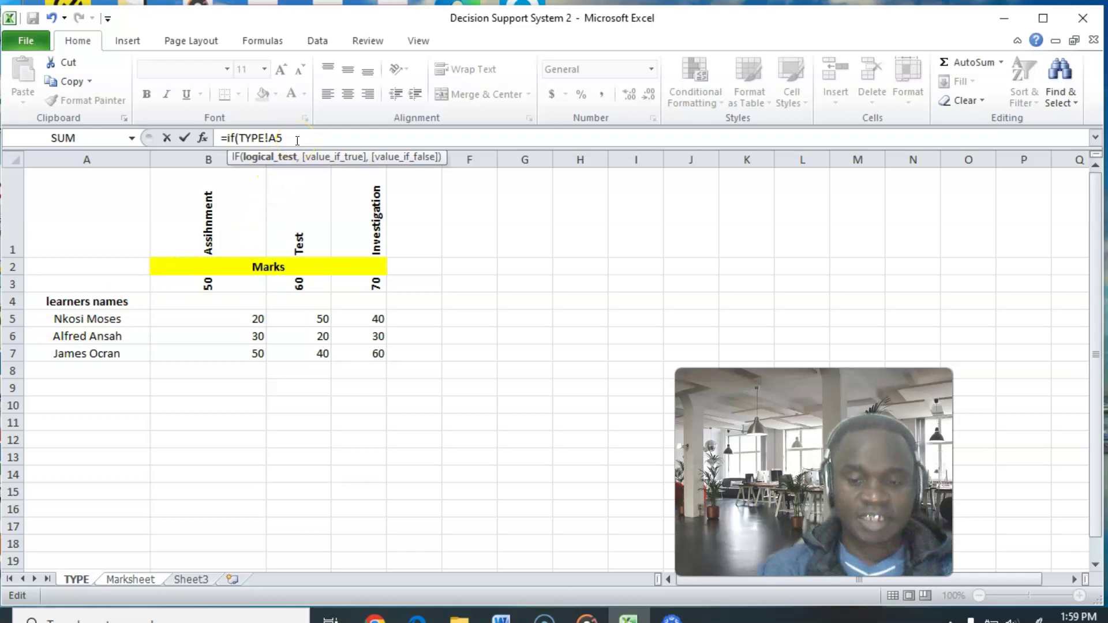
{"action": "type", "text": "="}
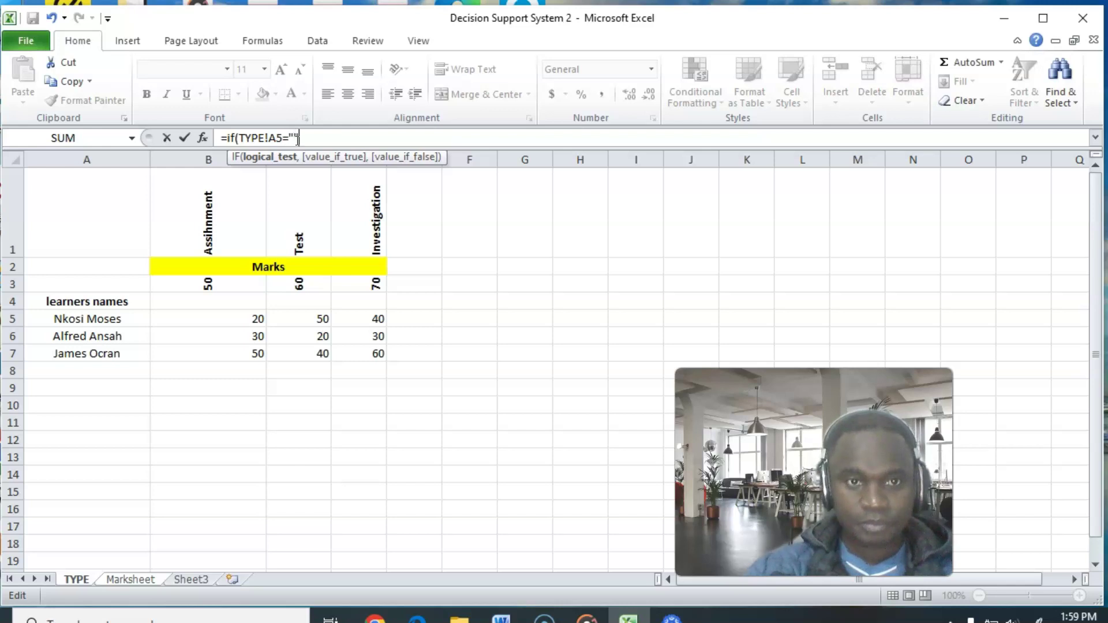
{"action": "type", "text": "\"\","}
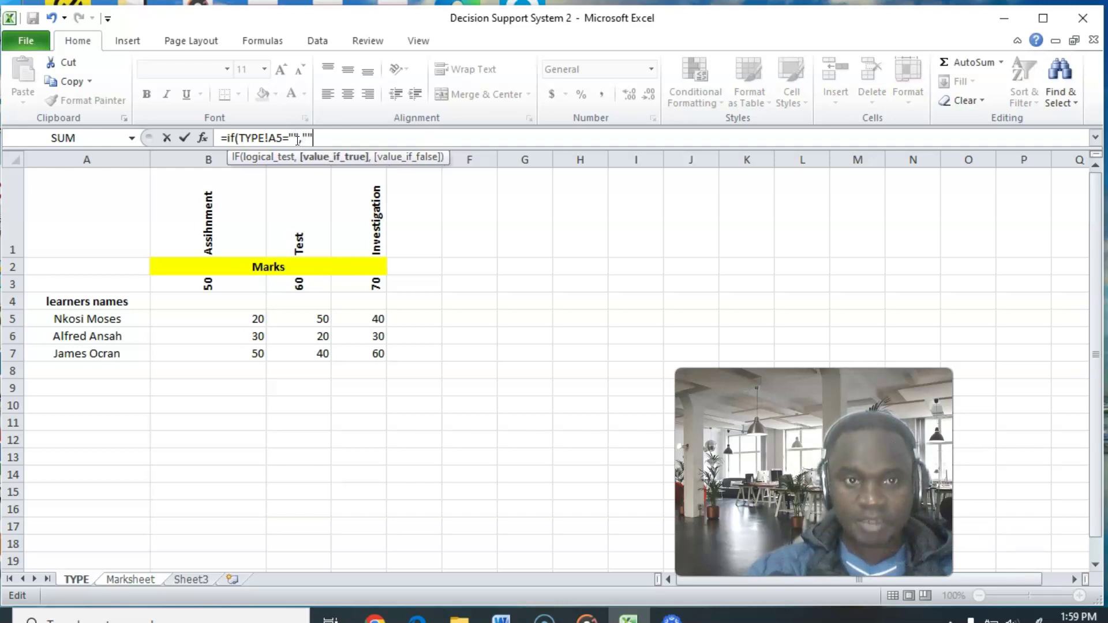
{"action": "type", "text": "\"\","}
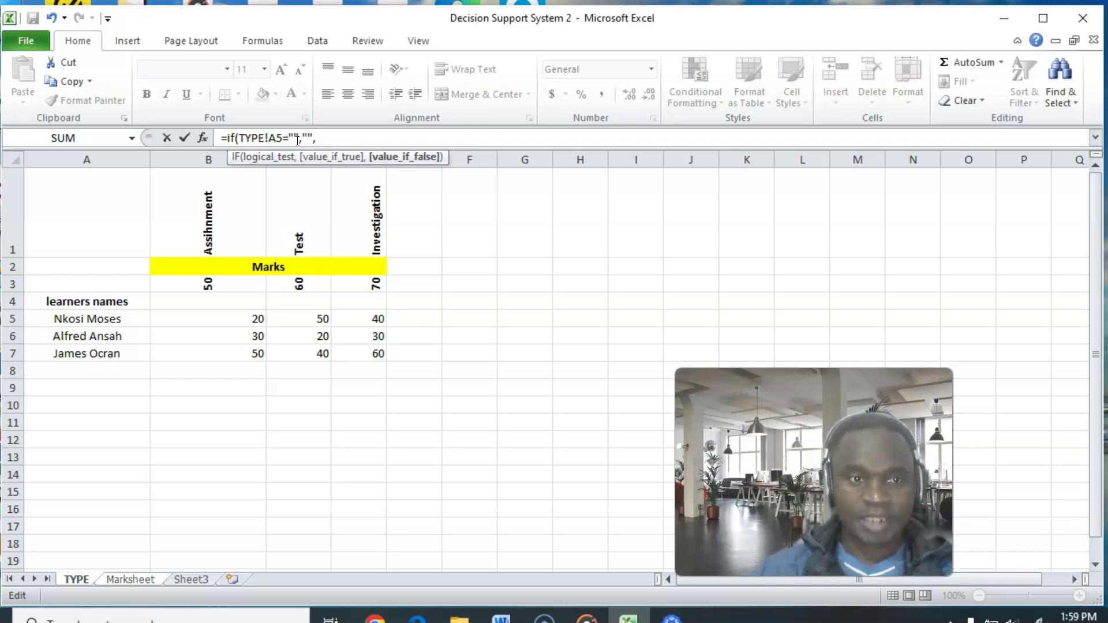
{"action": "left_click", "coordinate": [105, 316]}
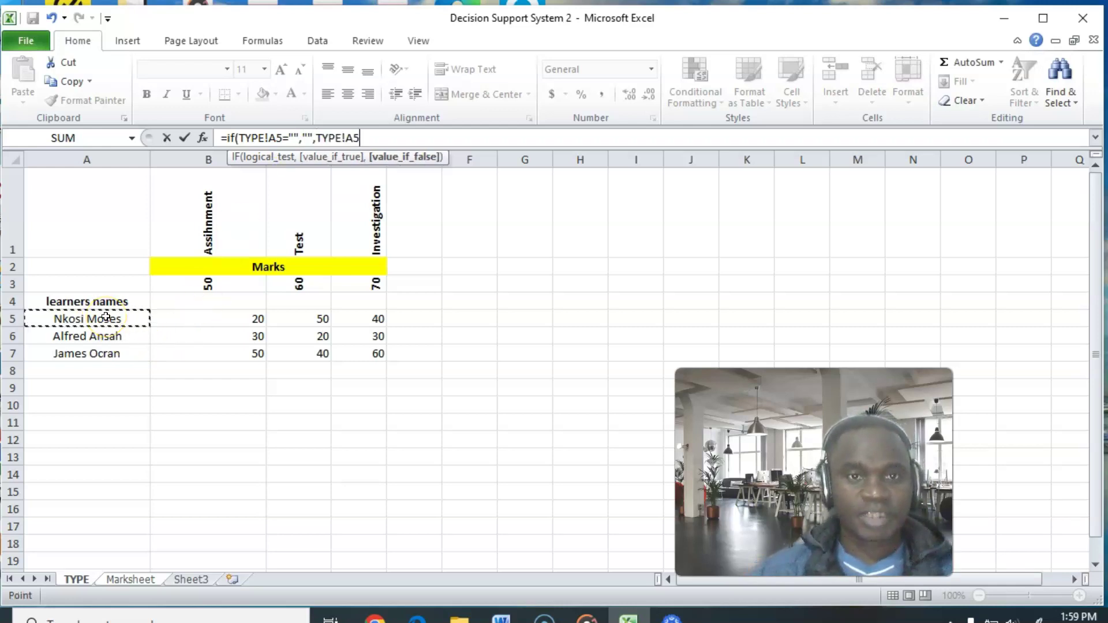
{"action": "type", "text": ")"}
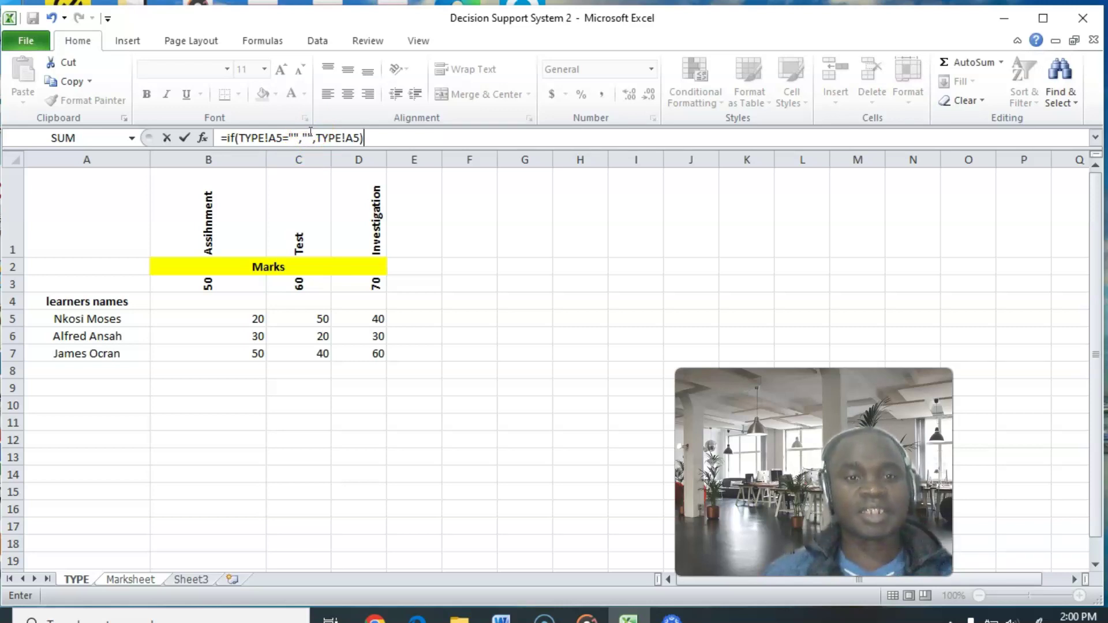
{"action": "left_click", "coordinate": [294, 136]}
{"action": "left_click", "coordinate": [294, 137]}
{"action": "left_click", "coordinate": [304, 138]}
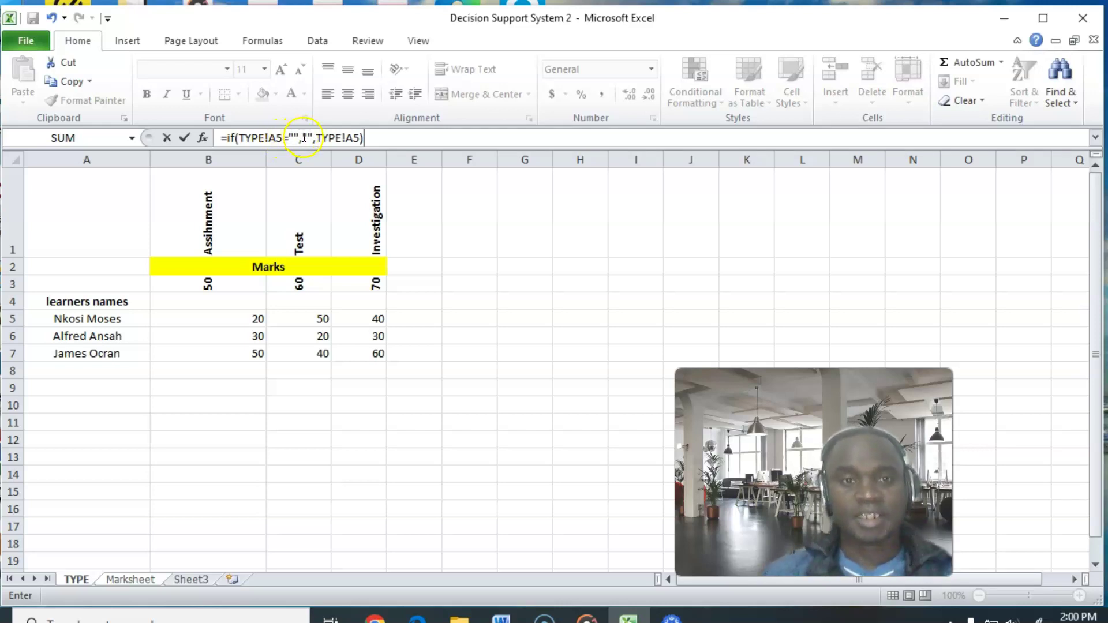
{"action": "left_click", "coordinate": [291, 137]}
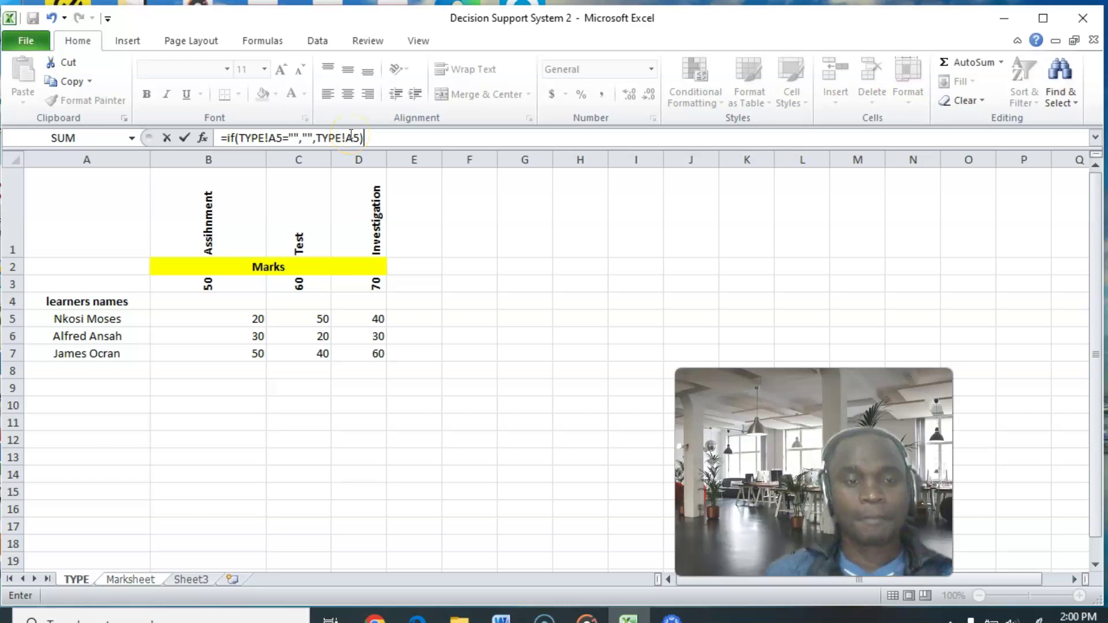
Step: Commit the A4 name formula and check it against the TYPE sheet
{"action": "key", "text": "Return"}
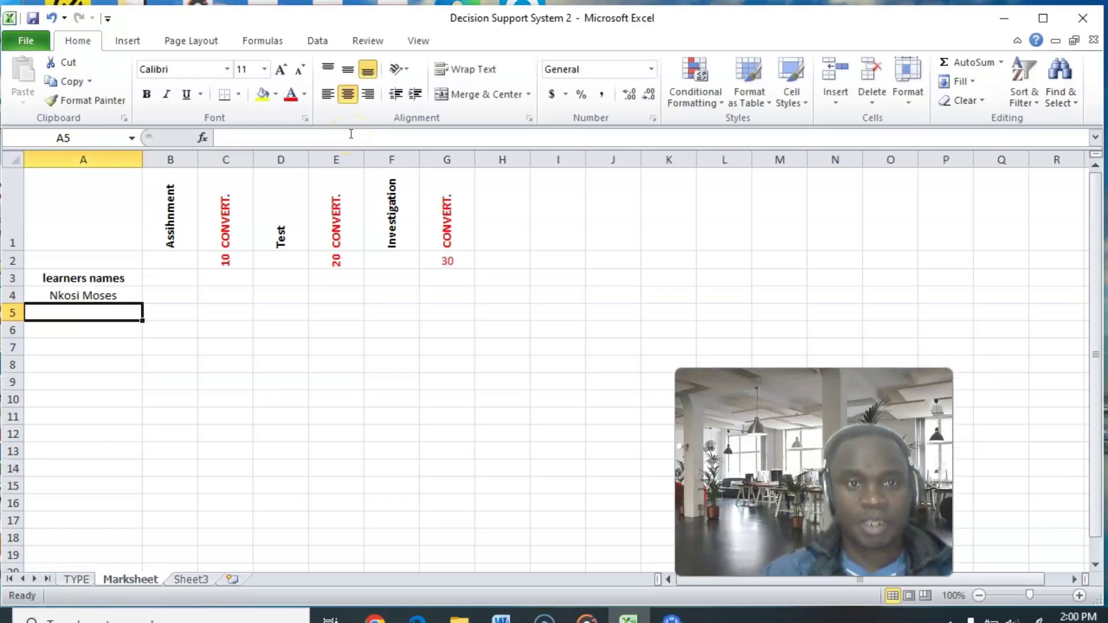
{"action": "left_click", "coordinate": [102, 297]}
{"action": "left_click", "coordinate": [77, 579]}
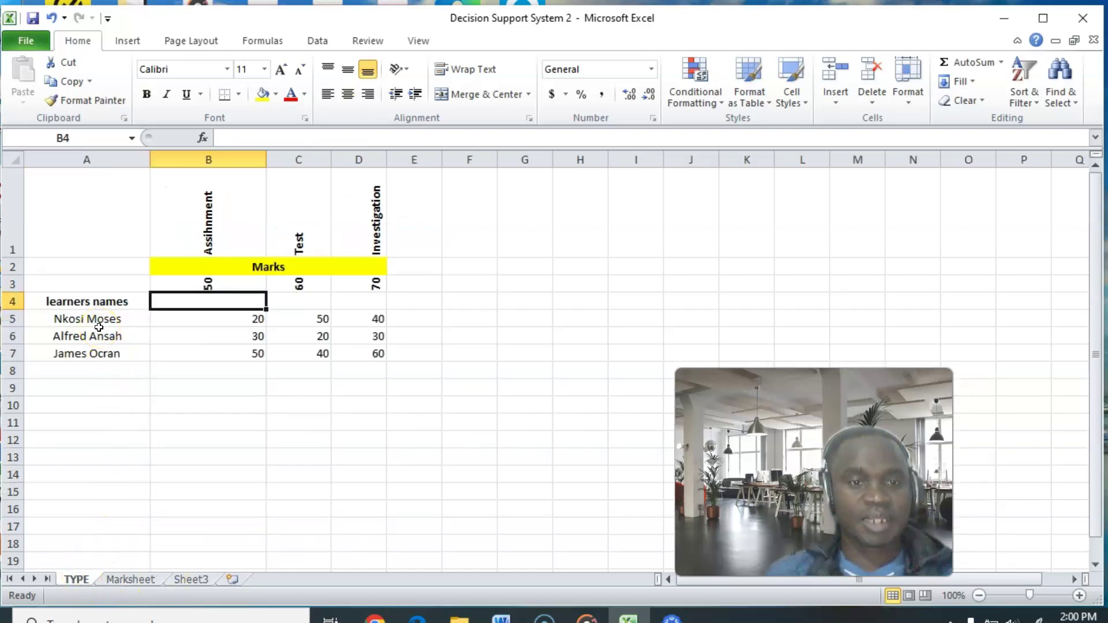
{"action": "left_click", "coordinate": [129, 578]}
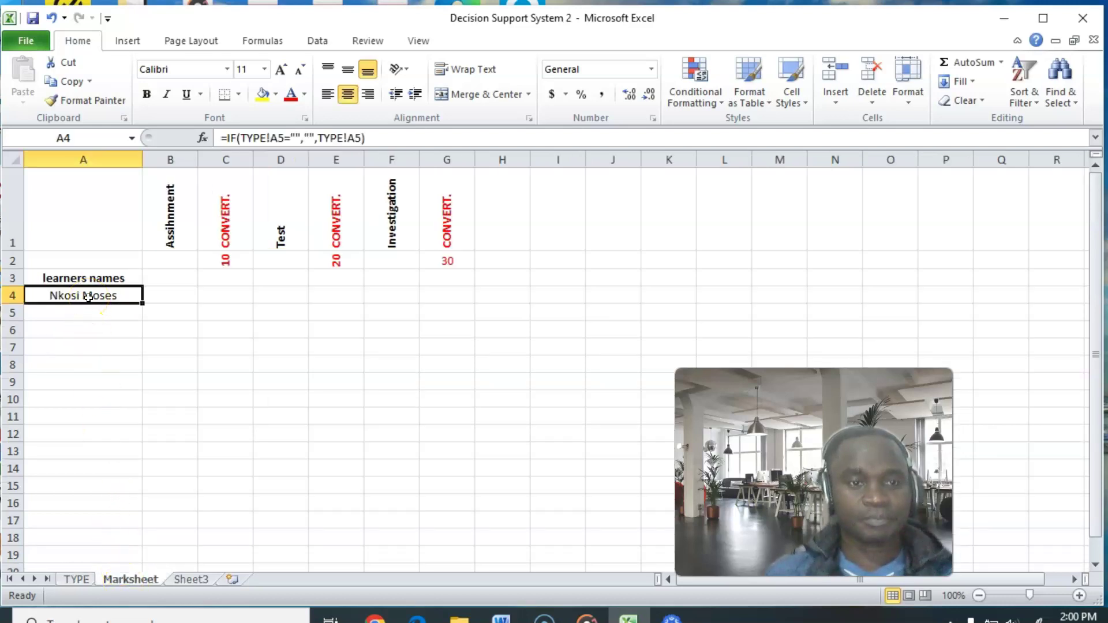
Step: Clear TYPE!A5 and confirm Marksheet A4 goes blank
{"action": "left_click", "coordinate": [74, 579]}
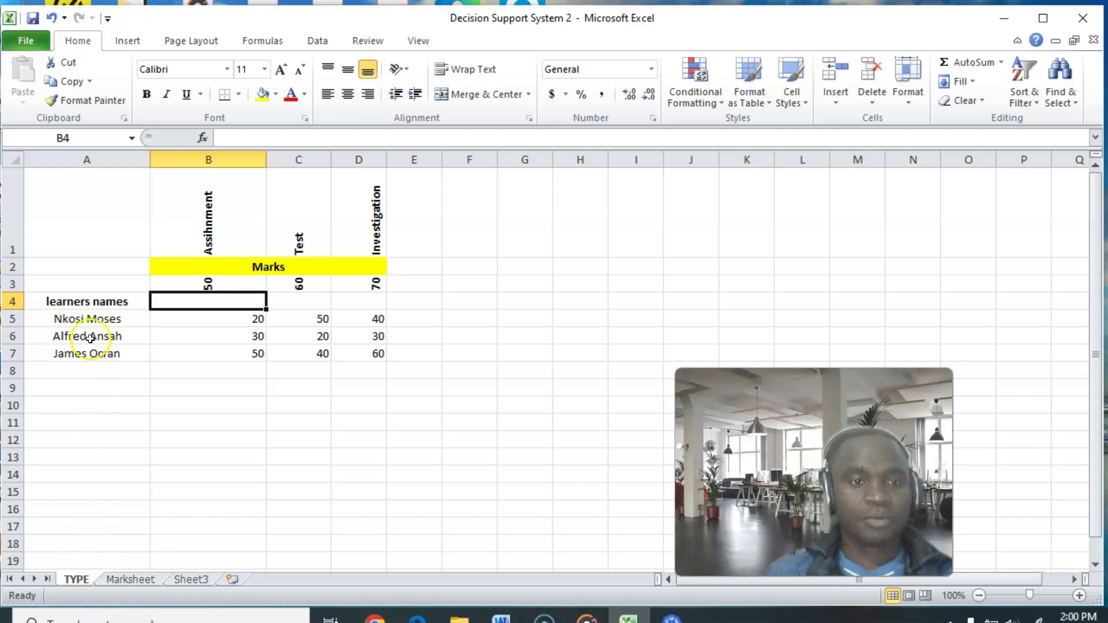
{"action": "left_click", "coordinate": [87, 319]}
{"action": "key", "text": "Delete"}
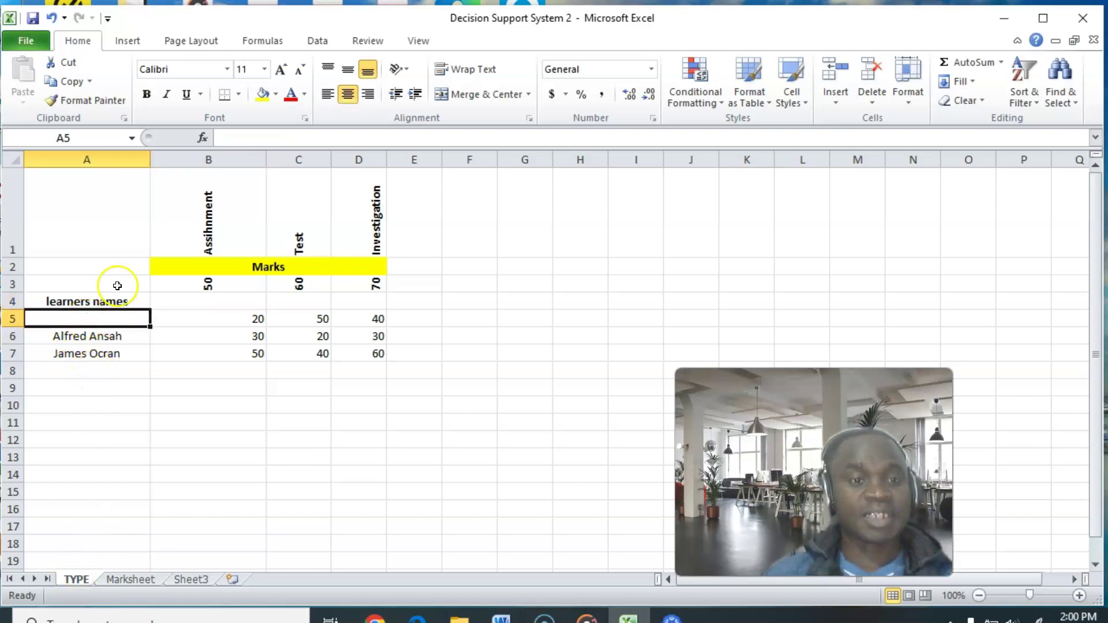
{"action": "left_click", "coordinate": [123, 579]}
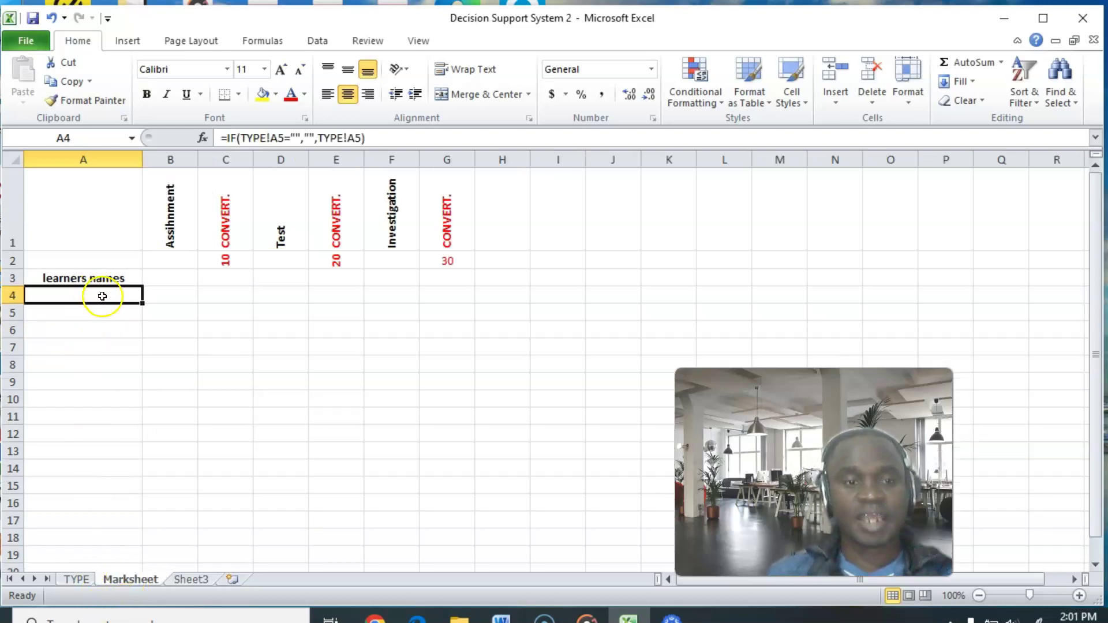
Step: Enter the learner's first name in TYPE!A5 and check Marksheet A4 shows it
{"action": "left_click", "coordinate": [77, 580]}
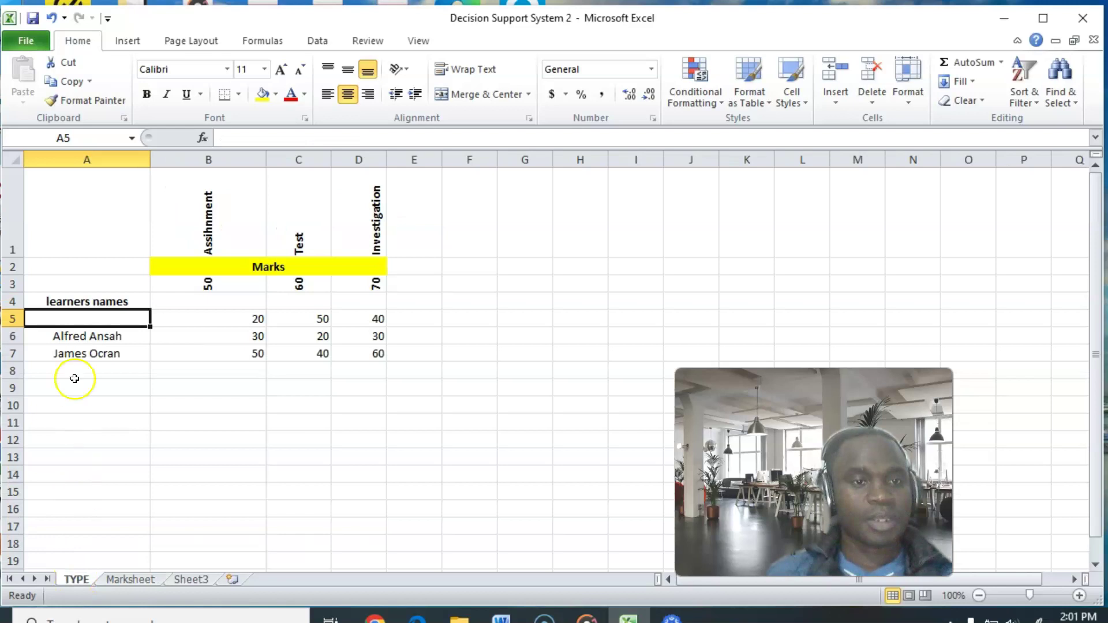
{"action": "double_click", "coordinate": [87, 320]}
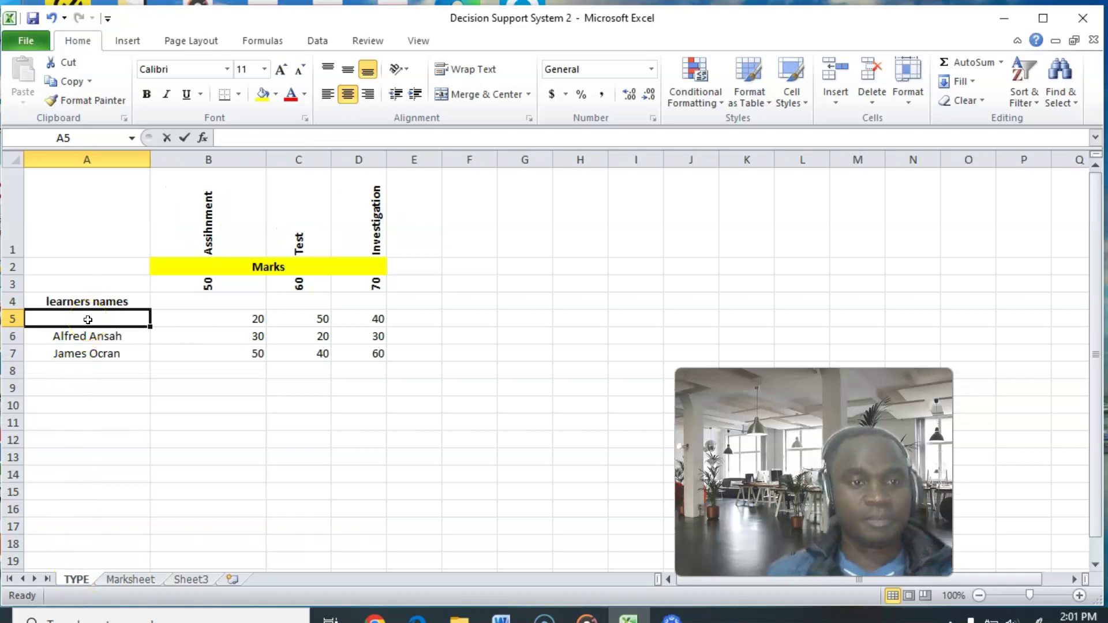
{"action": "type", "text": "a"}
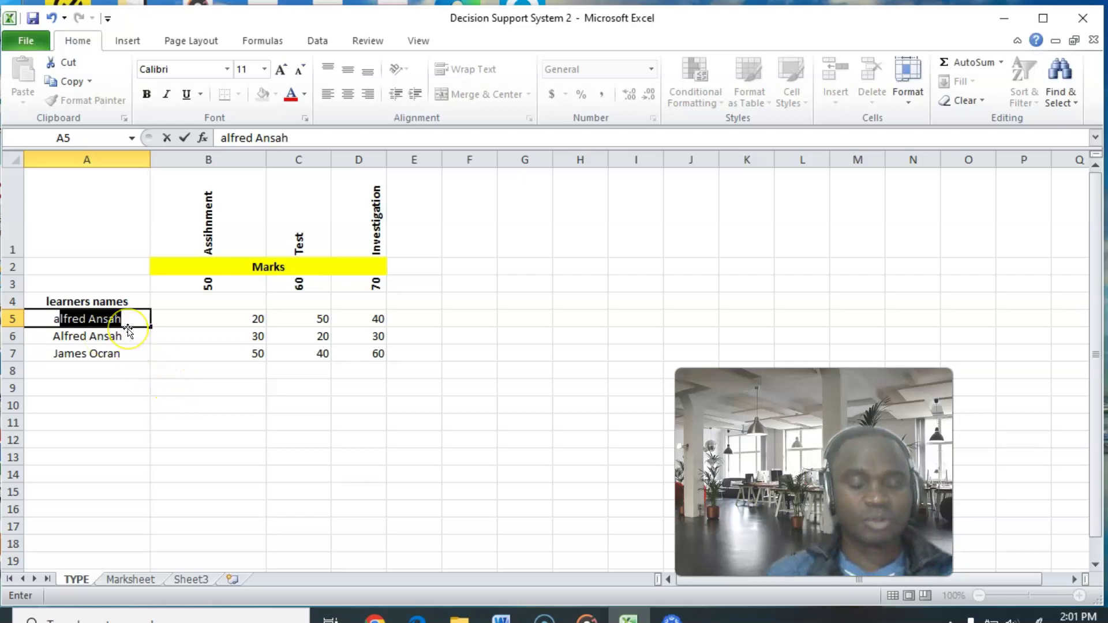
{"action": "key", "text": "BackSpace"}
{"action": "key", "text": "BackSpace"}
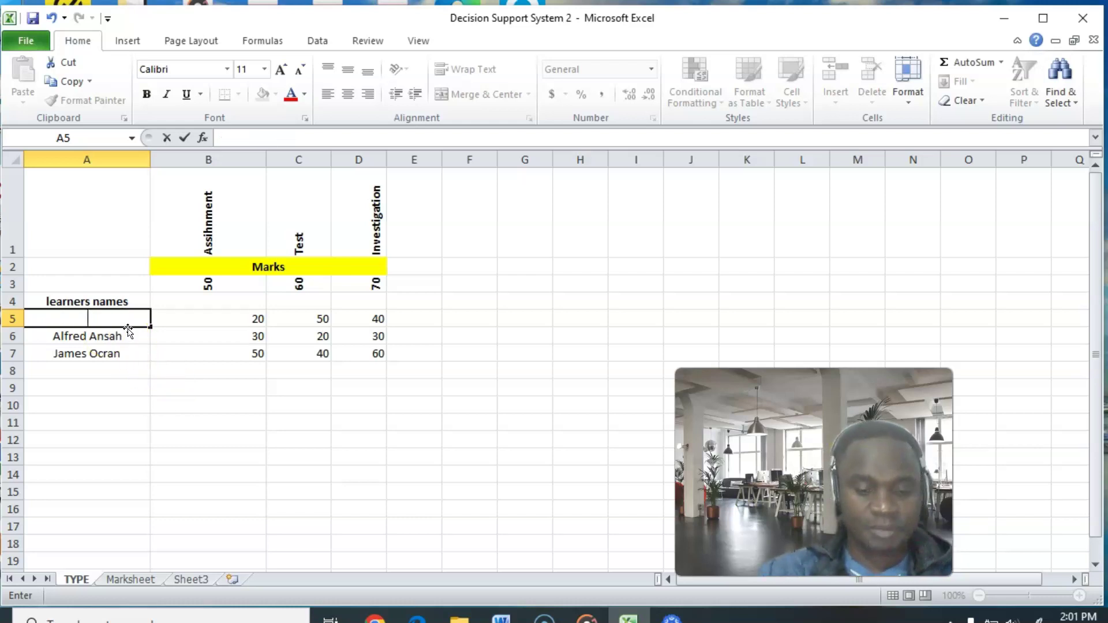
{"action": "type", "text": "Gilbert"}
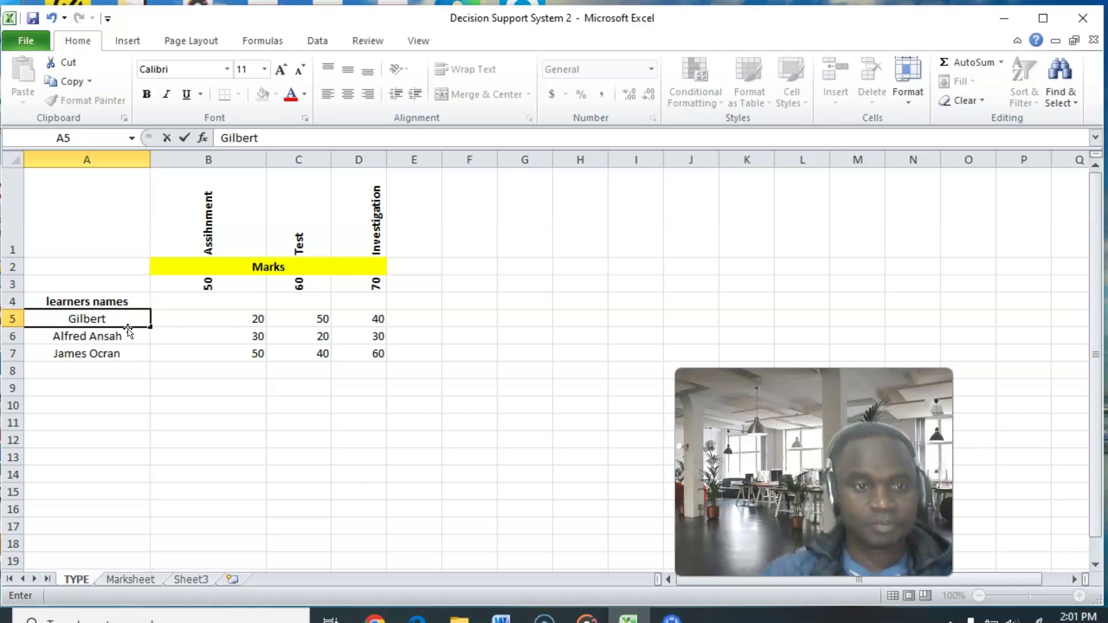
{"action": "left_click", "coordinate": [182, 370]}
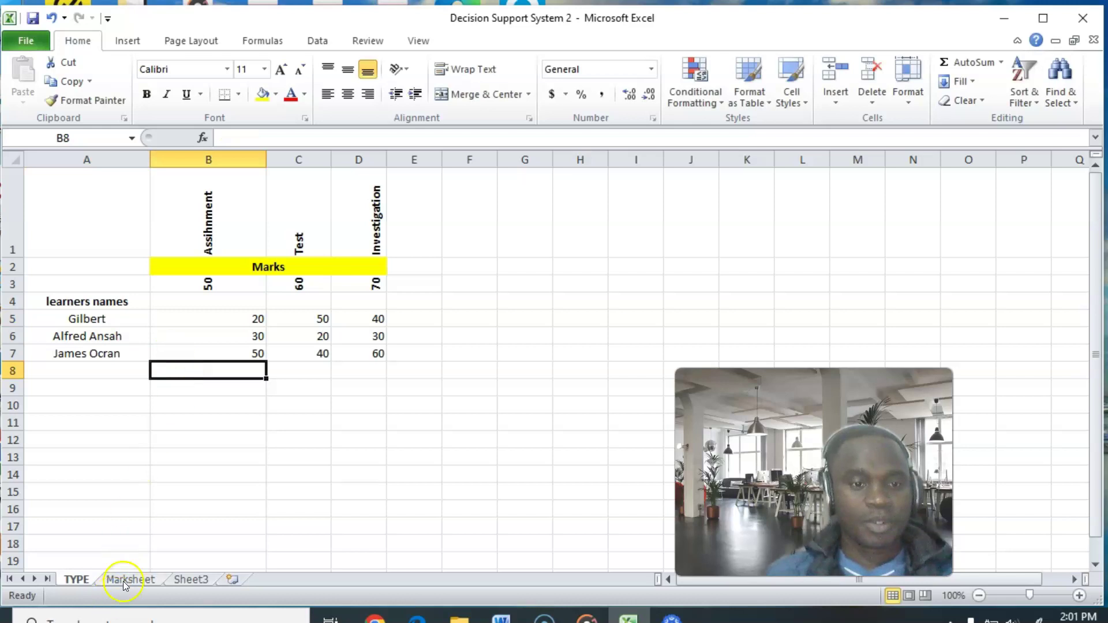
{"action": "left_click", "coordinate": [123, 580]}
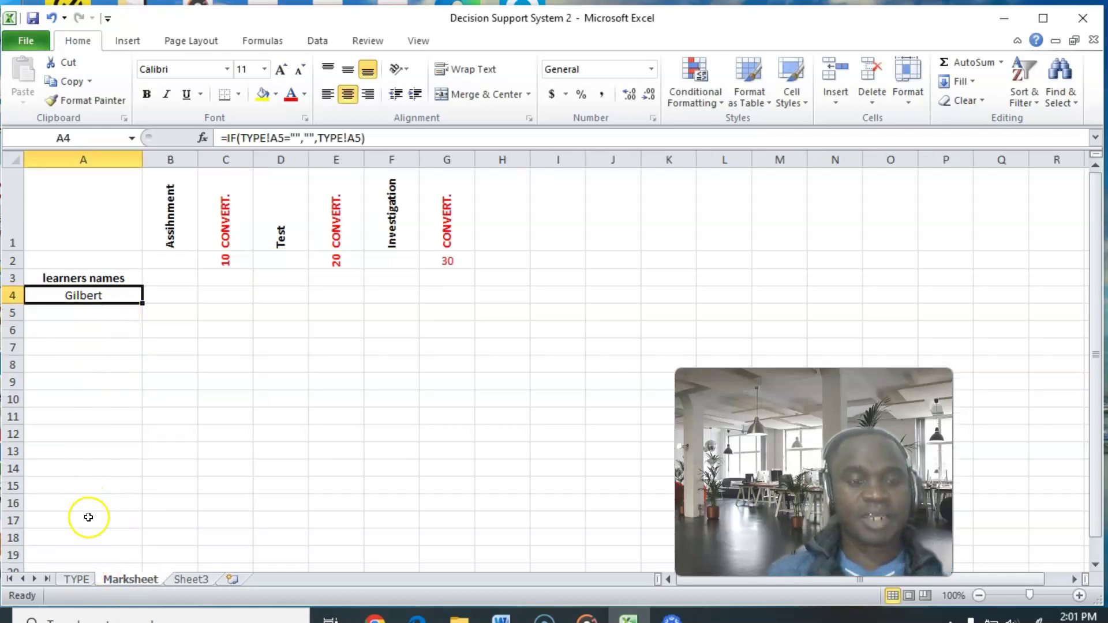
Step: Add the learner's surname in TYPE!A5 and confirm Marksheet A4 shows the full name
{"action": "left_click", "coordinate": [78, 581]}
{"action": "left_click_drag", "start_coordinate": [109, 329], "coordinate": [105, 319]}
{"action": "left_click", "coordinate": [106, 319]}
{"action": "double_click", "coordinate": [112, 320]}
{"action": "type", "text": "Cobinnah"}
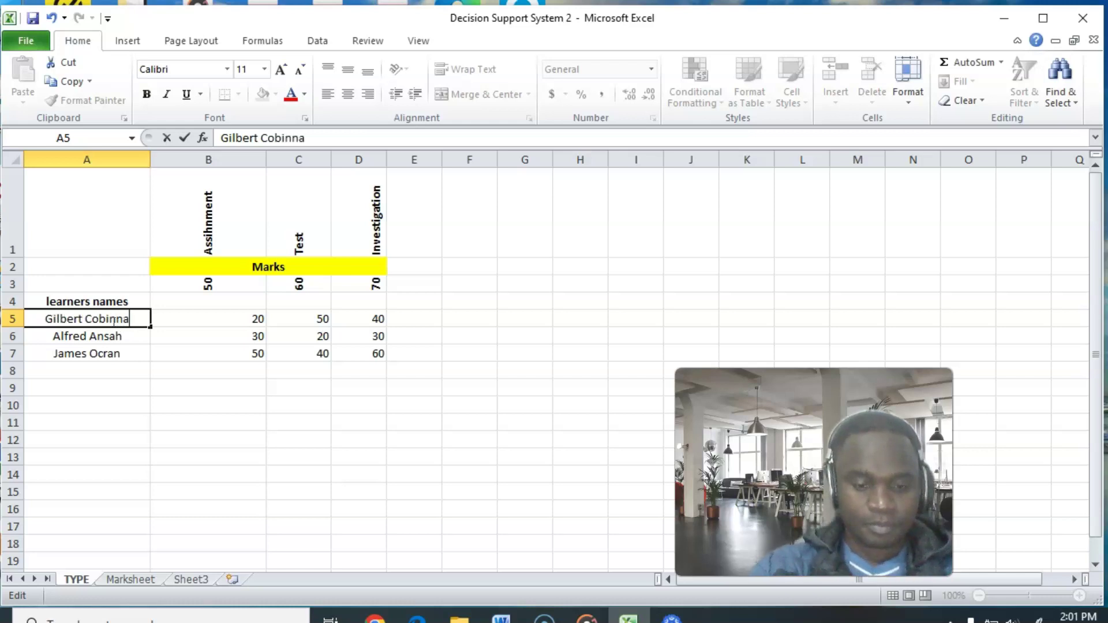
{"action": "left_click", "coordinate": [145, 423]}
{"action": "left_click", "coordinate": [131, 579]}
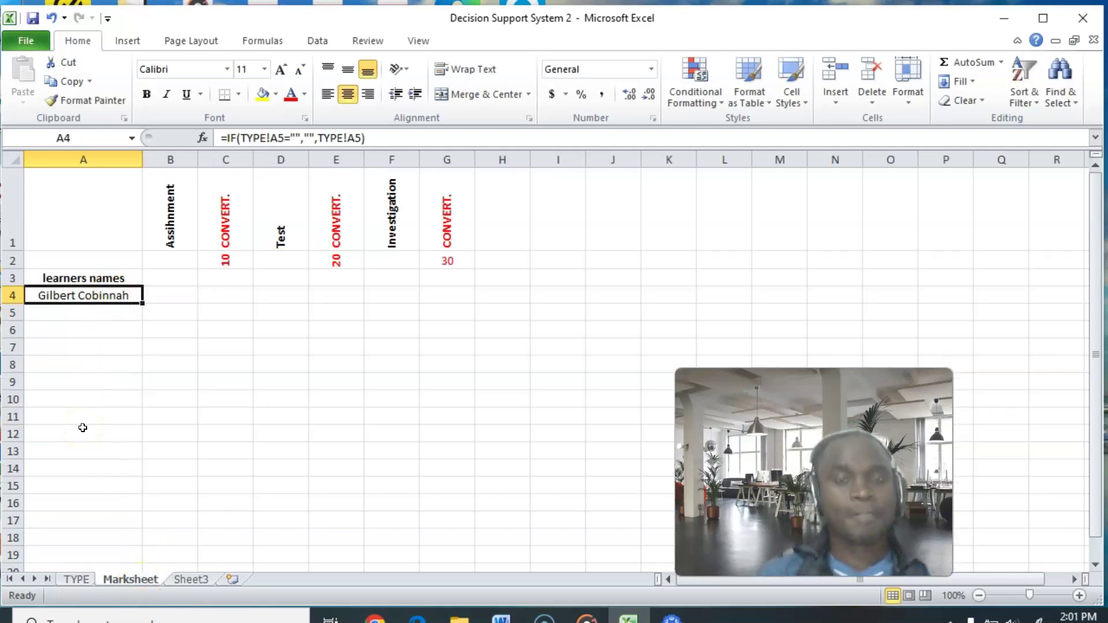
Step: Fill A4's formula right into B4 so it returns the Assignment mark 20
{"action": "left_click", "coordinate": [75, 297]}
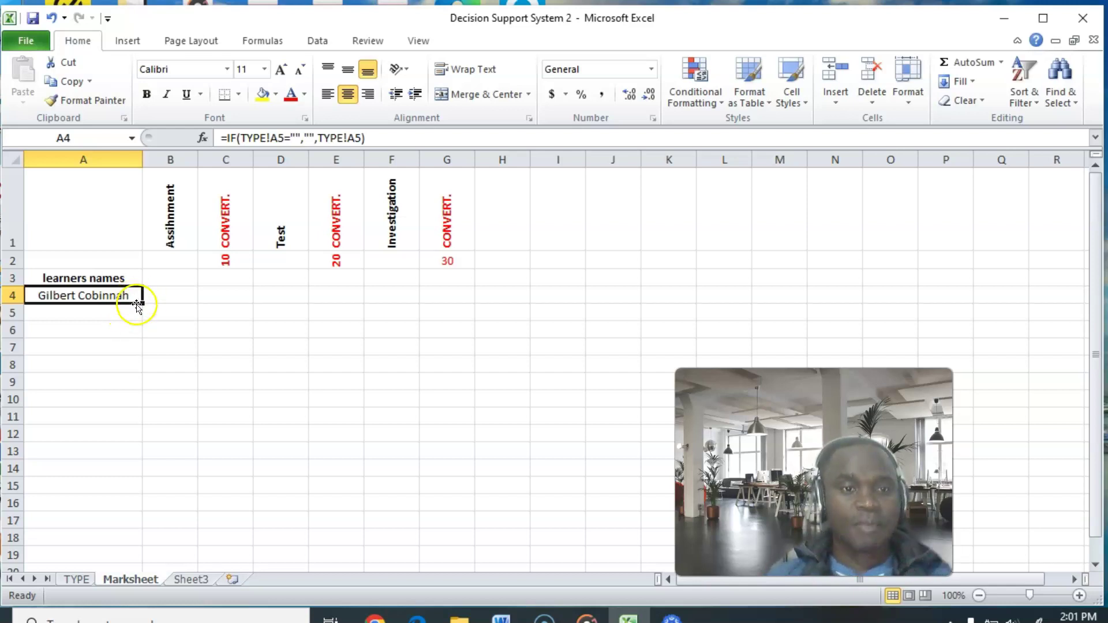
{"action": "left_click_drag", "start_coordinate": [143, 304], "coordinate": [191, 299]}
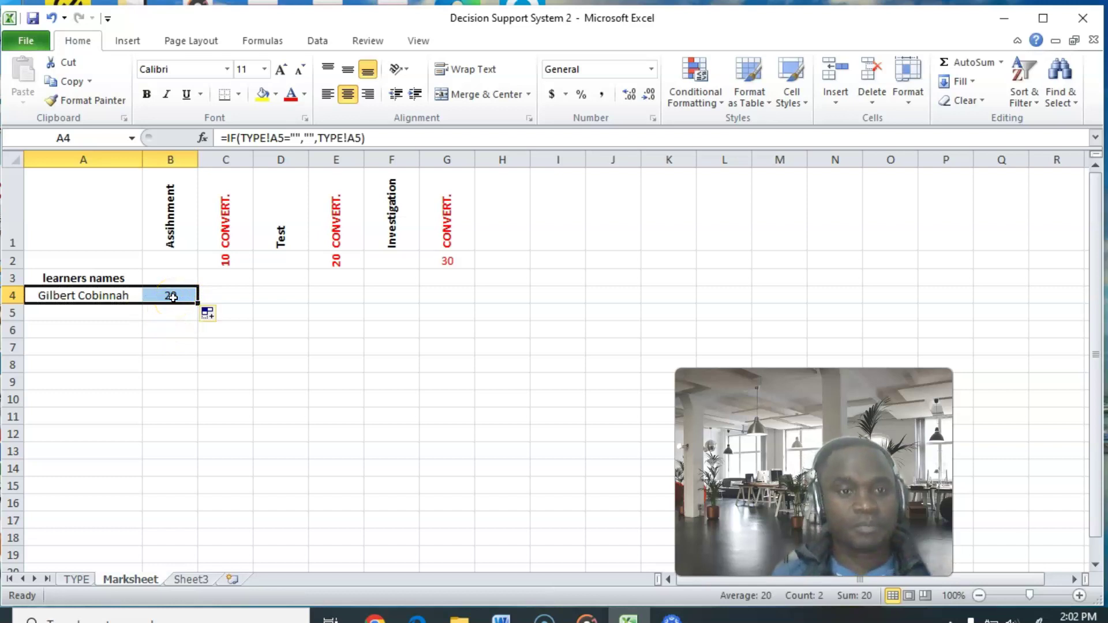
{"action": "left_click", "coordinate": [68, 580]}
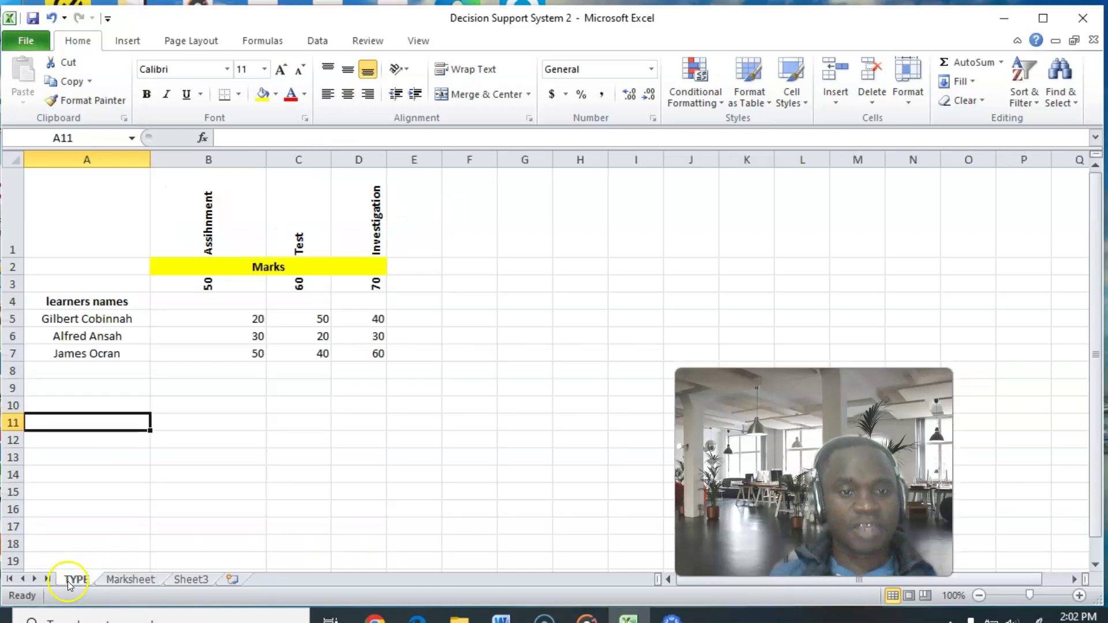
Step: Change TYPE's first Assignment mark in B5 to 30 and check Marksheet B4
{"action": "left_click", "coordinate": [240, 317]}
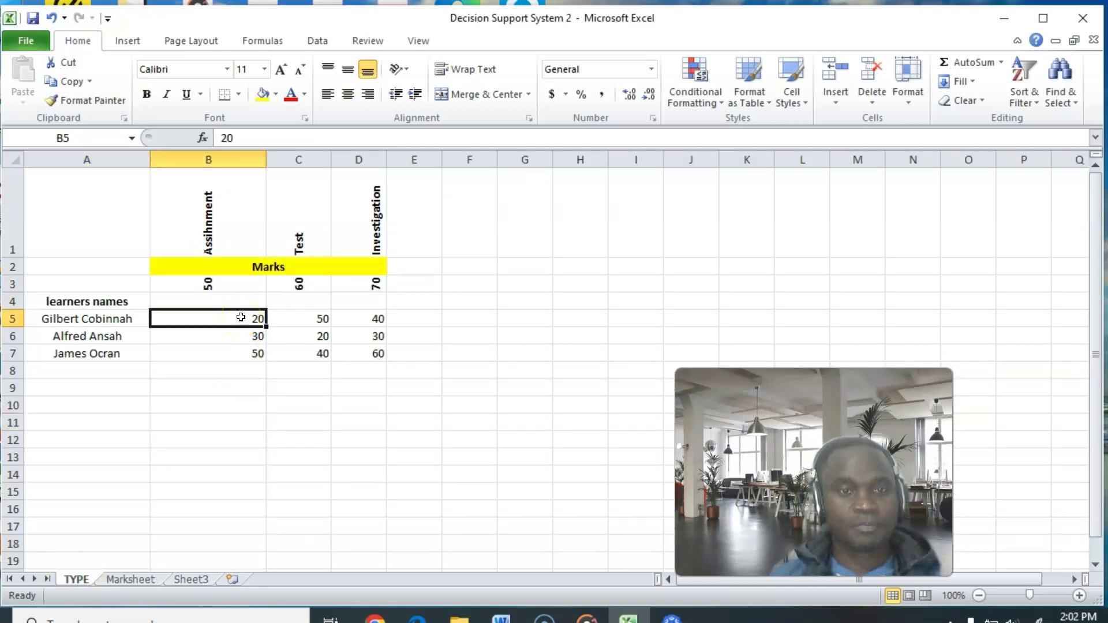
{"action": "left_click", "coordinate": [131, 579]}
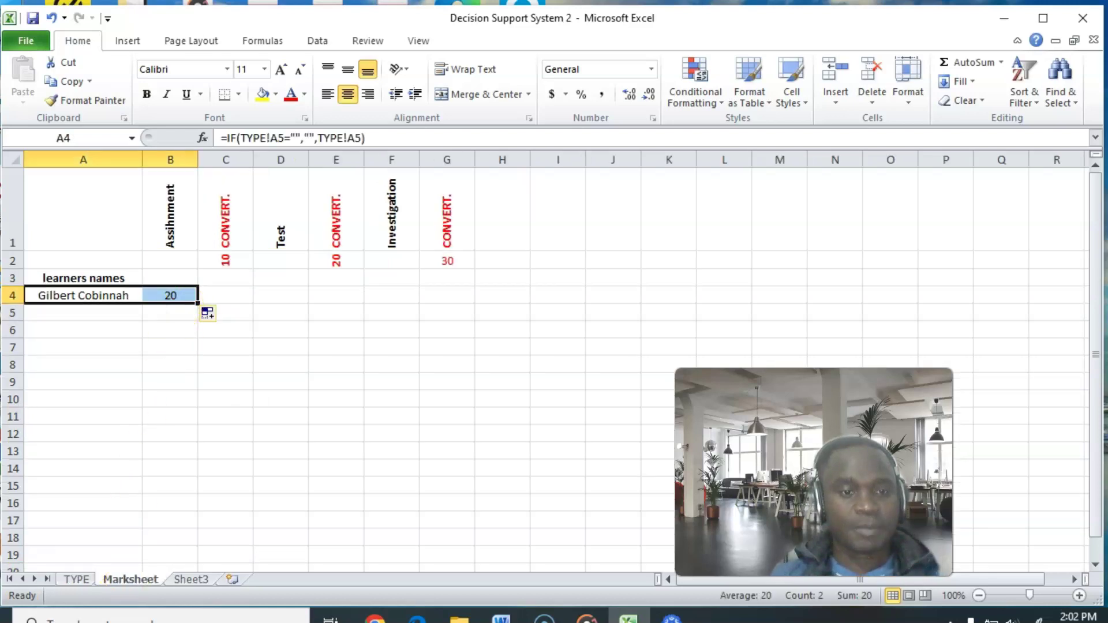
{"action": "left_click", "coordinate": [76, 579]}
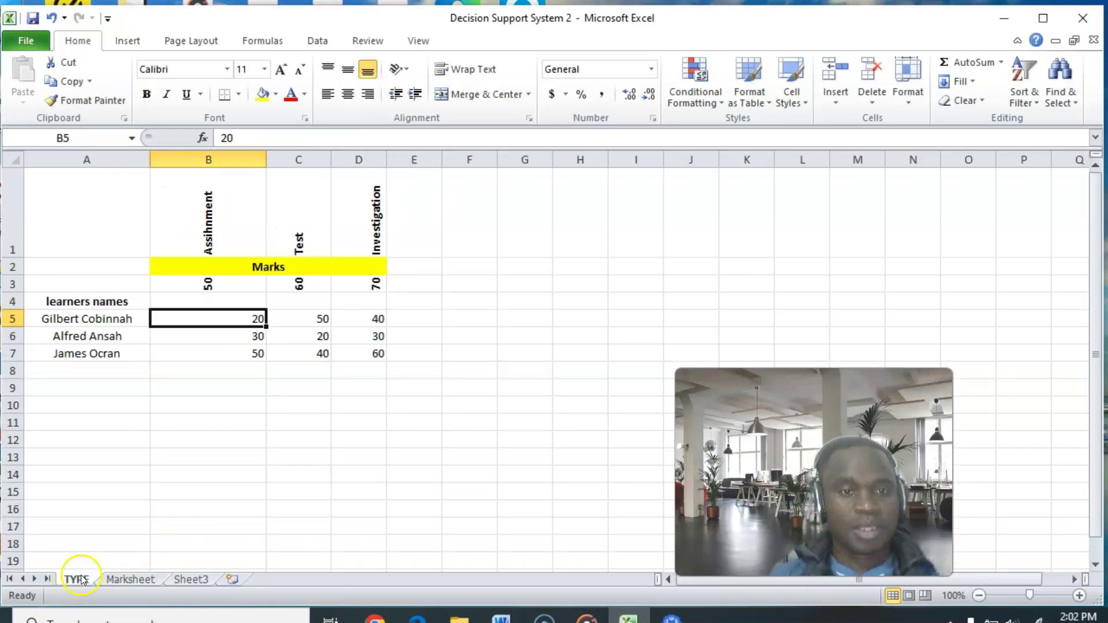
{"action": "double_click", "coordinate": [234, 319]}
{"action": "type", "text": "30"}
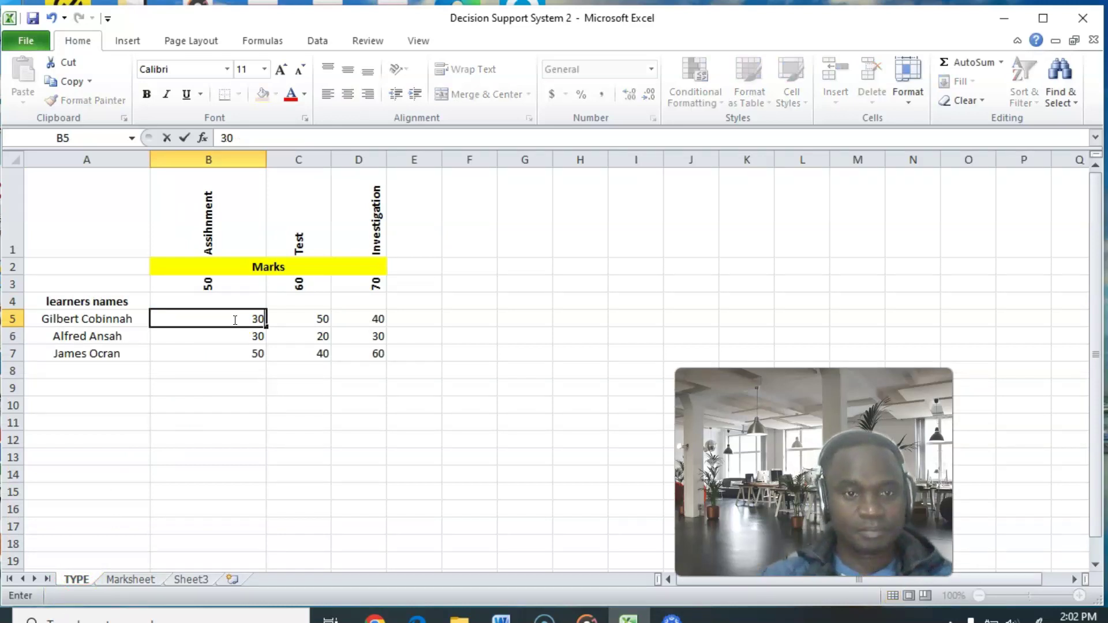
{"action": "left_click", "coordinate": [126, 588]}
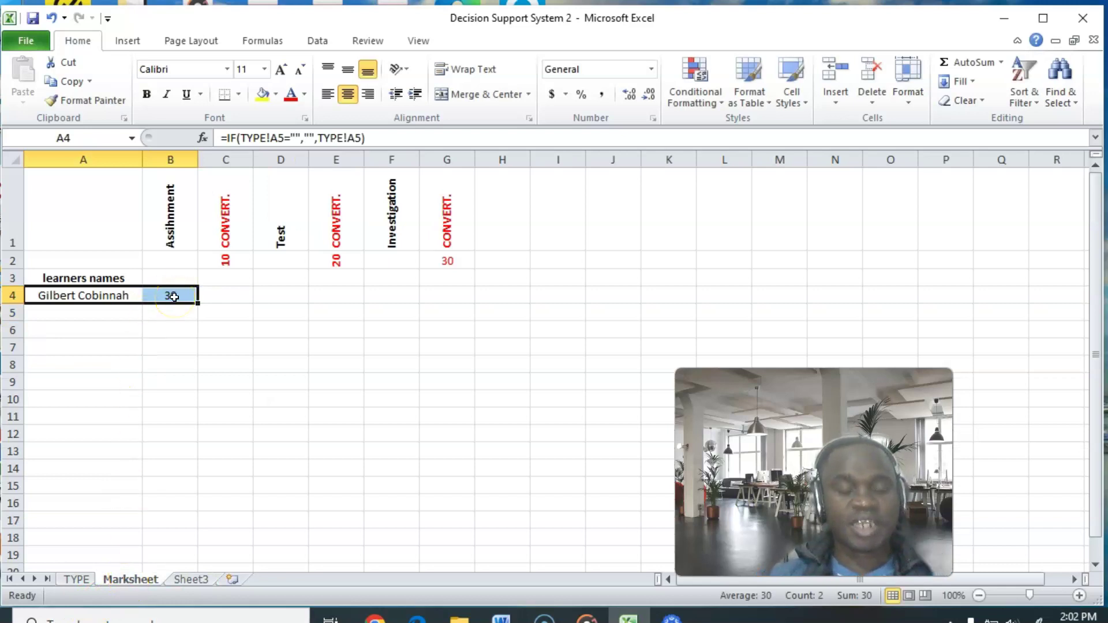
Step: Clear TYPE!B5, see Marksheet B4 blank, then re-enter 20 and confirm it updates
{"action": "left_click", "coordinate": [77, 578]}
{"action": "left_click", "coordinate": [235, 320]}
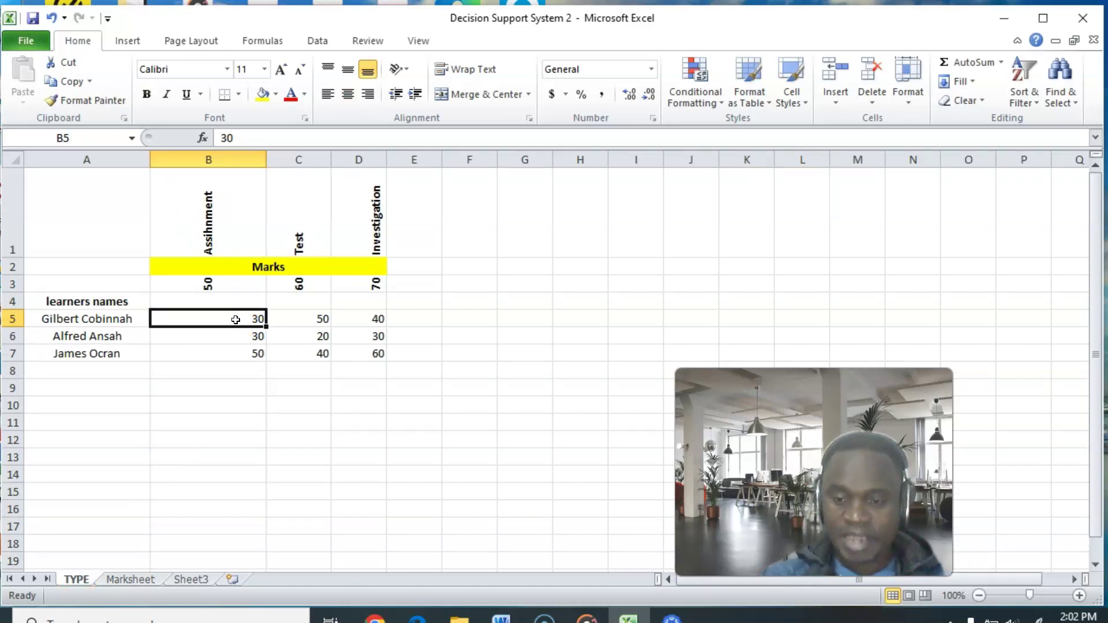
{"action": "key", "text": "Delete"}
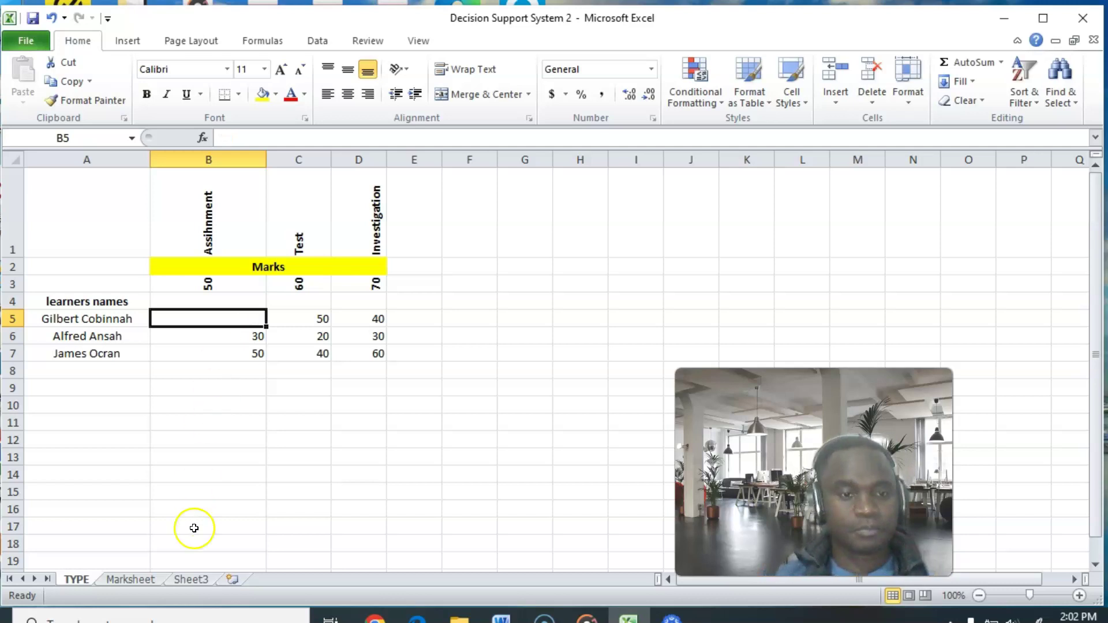
{"action": "left_click", "coordinate": [130, 579]}
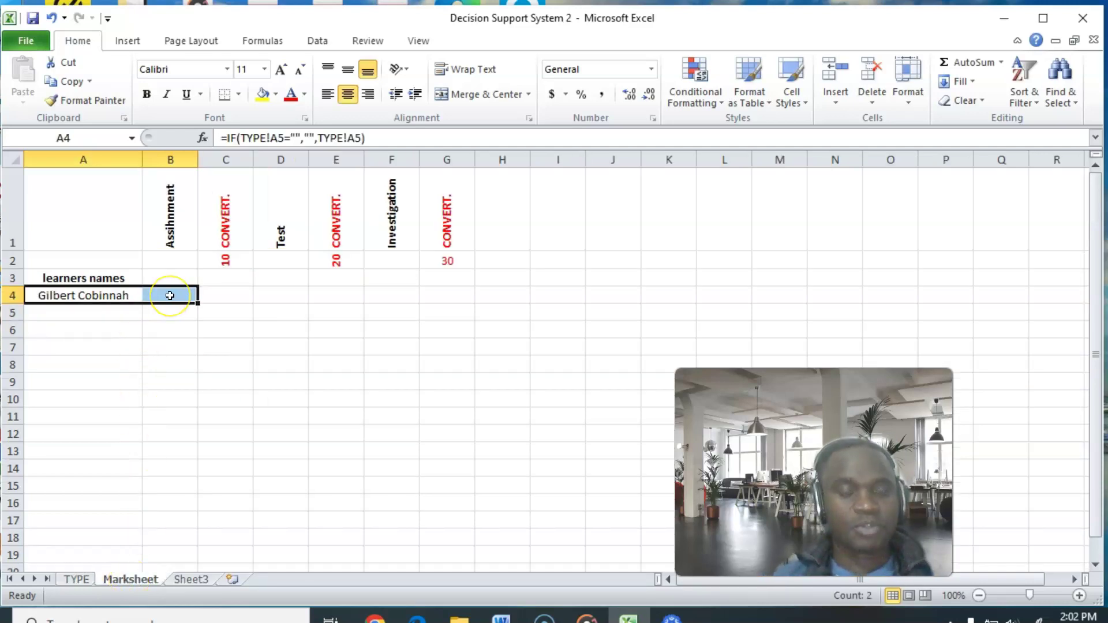
{"action": "left_click", "coordinate": [77, 578]}
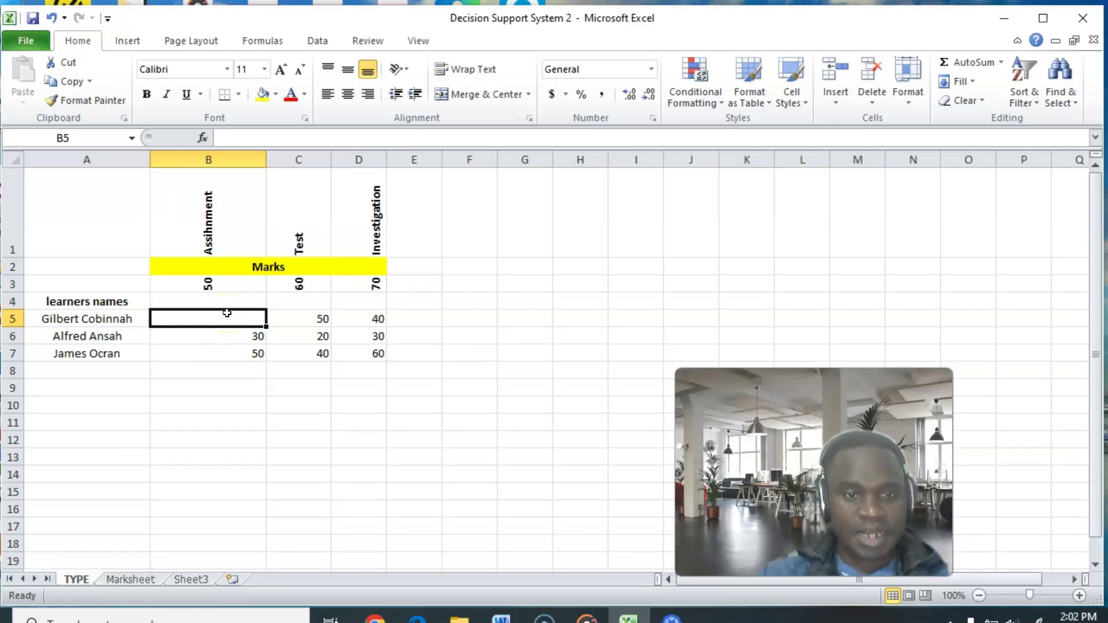
{"action": "type", "text": "20"}
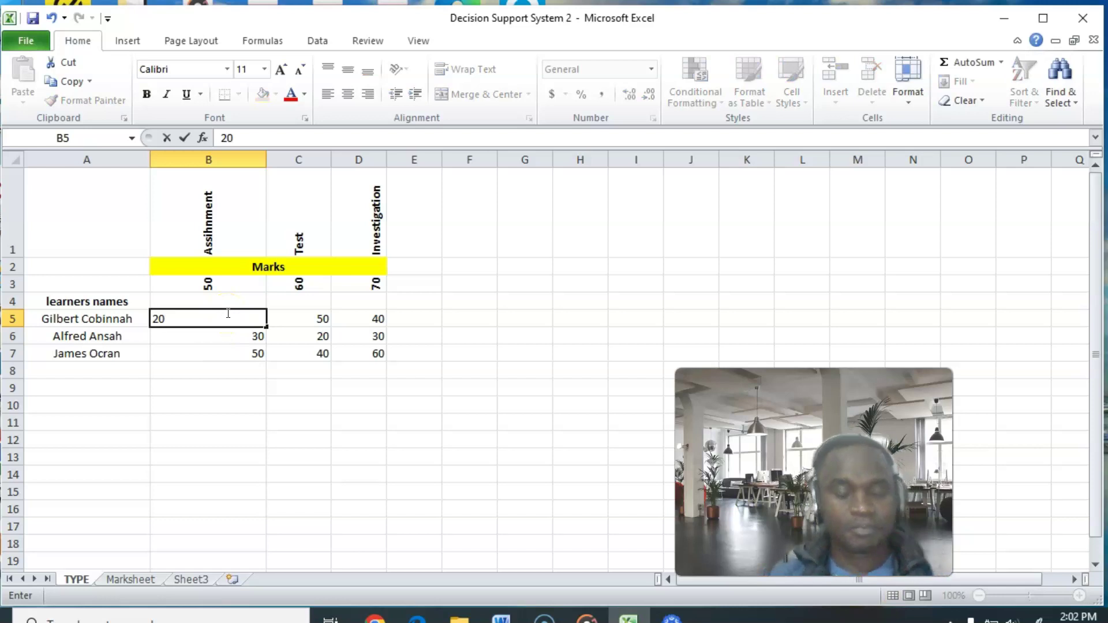
{"action": "left_click", "coordinate": [257, 440]}
{"action": "left_click", "coordinate": [126, 578]}
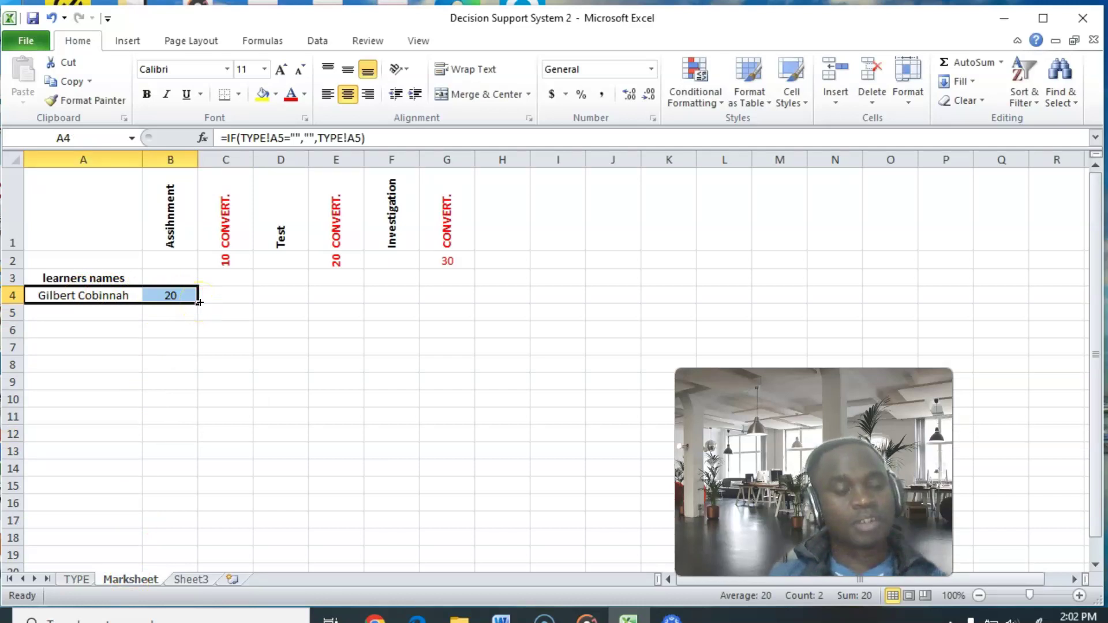
Step: Fill the A4:B4 formulas down to row 18, listing Assignment marks 20, 30 and 50
{"action": "left_click_drag", "start_coordinate": [199, 302], "coordinate": [199, 302]}
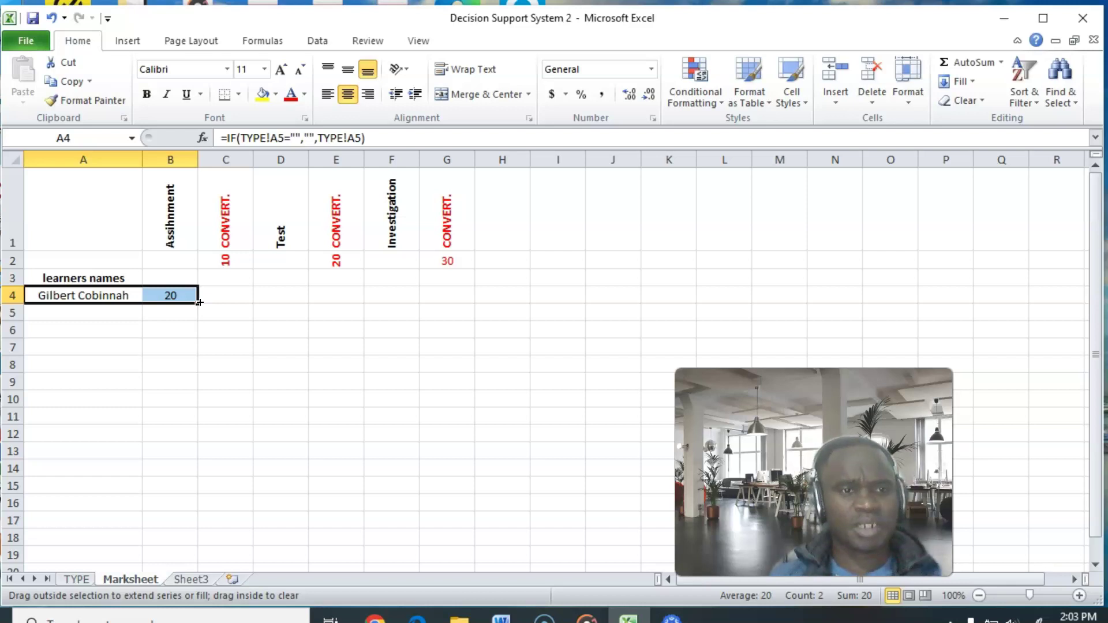
{"action": "left_click_drag", "start_coordinate": [199, 304], "coordinate": [205, 544]}
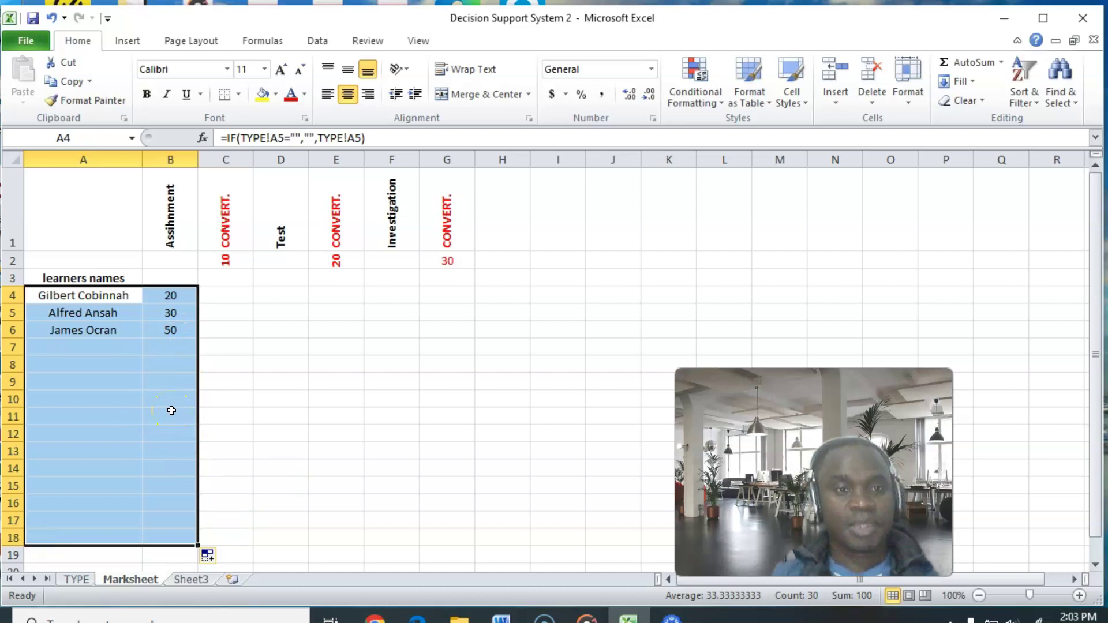
{"action": "left_click", "coordinate": [225, 290]}
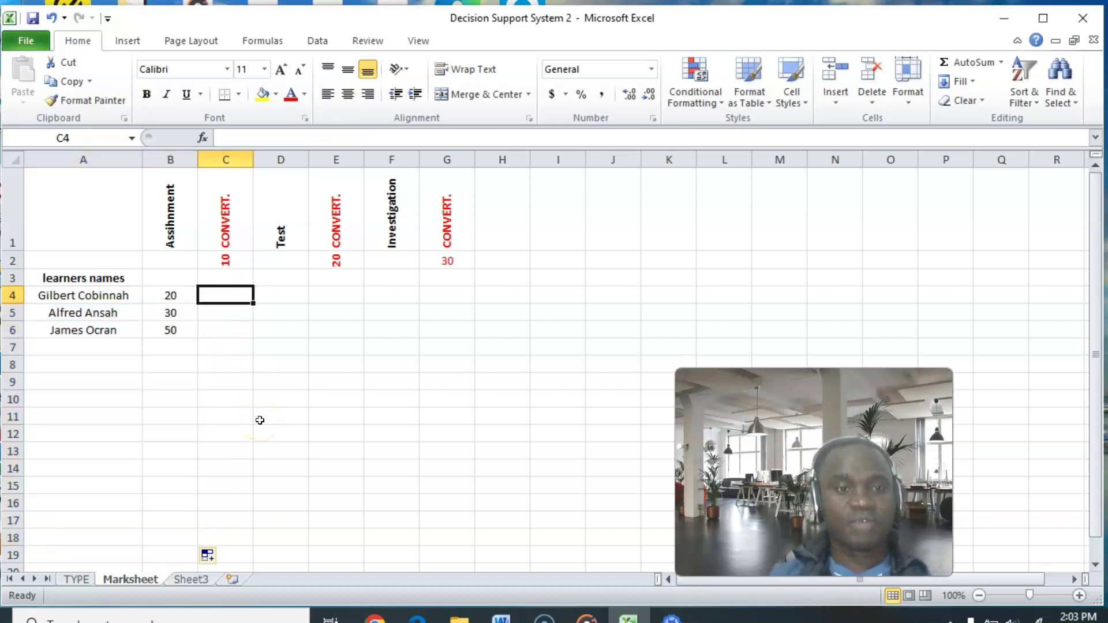
Step: Enter a fourth learner's full name in TYPE!A8
{"action": "left_click", "coordinate": [81, 347]}
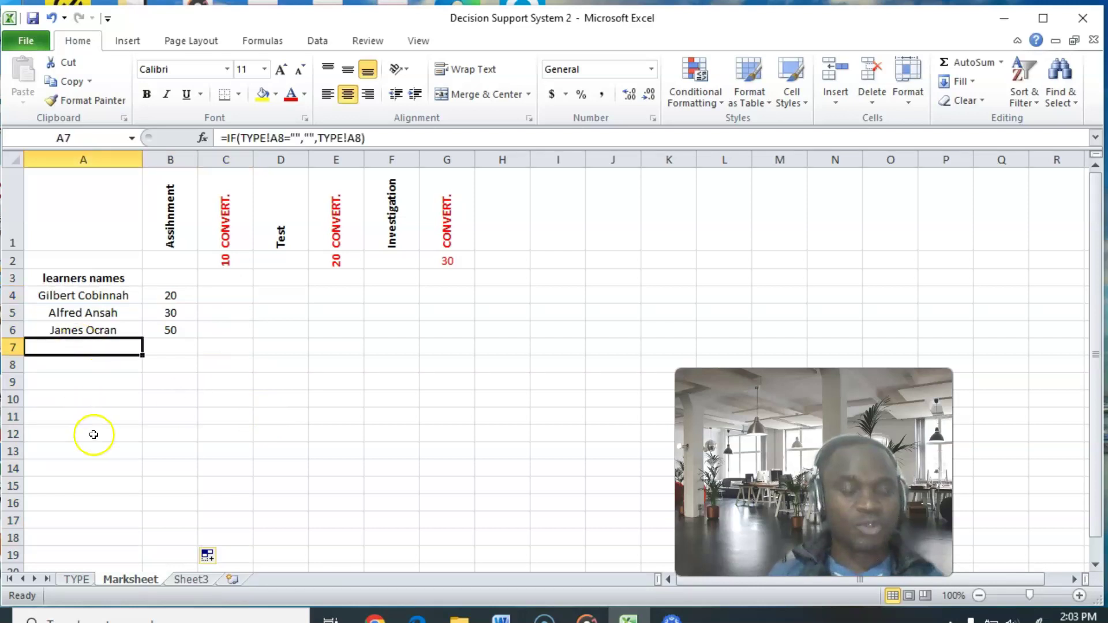
{"action": "left_click", "coordinate": [78, 580]}
{"action": "left_click", "coordinate": [76, 372]}
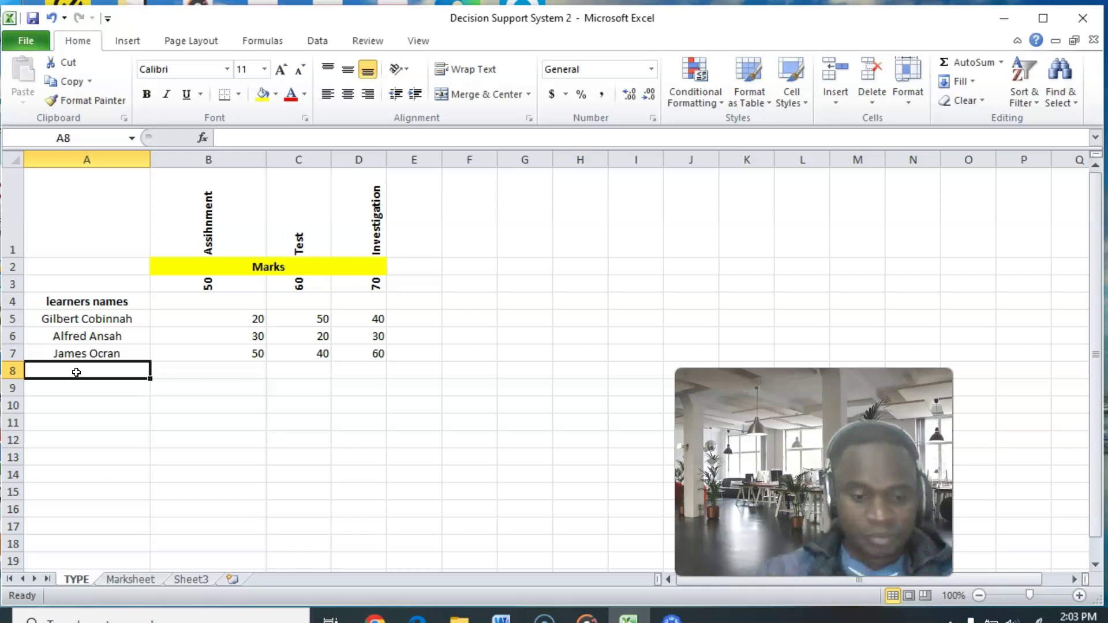
{"action": "type", "text": "Ema"}
{"action": "key", "text": "BackSpace"}
{"action": "type", "text": "m"}
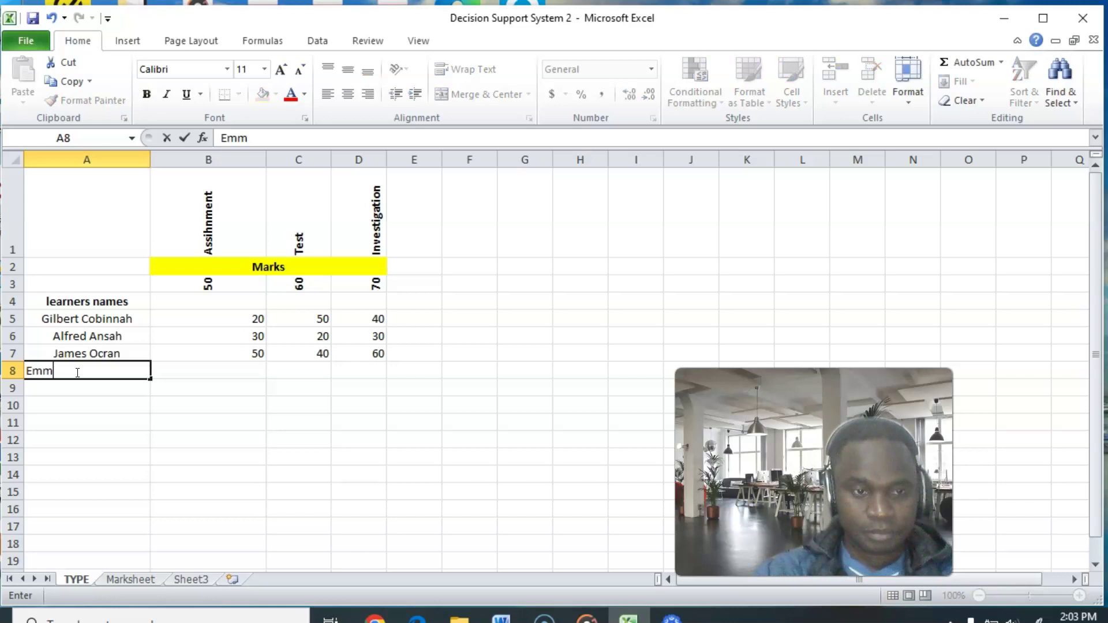
{"action": "type", "text": "anu"}
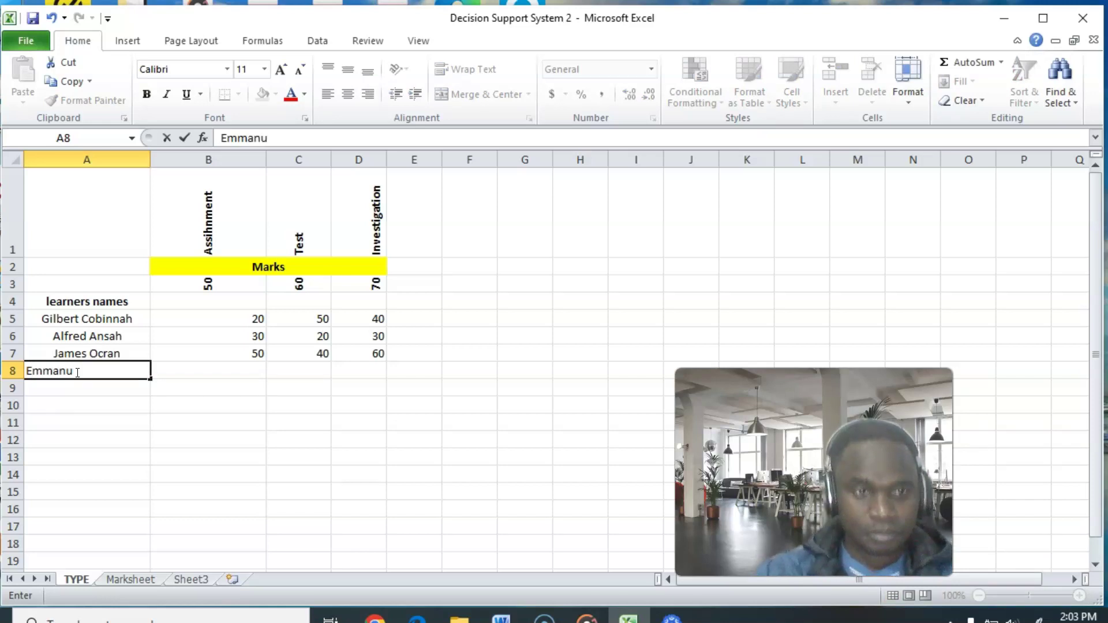
{"action": "type", "text": "el Koomson"}
{"action": "left_click", "coordinate": [216, 436]}
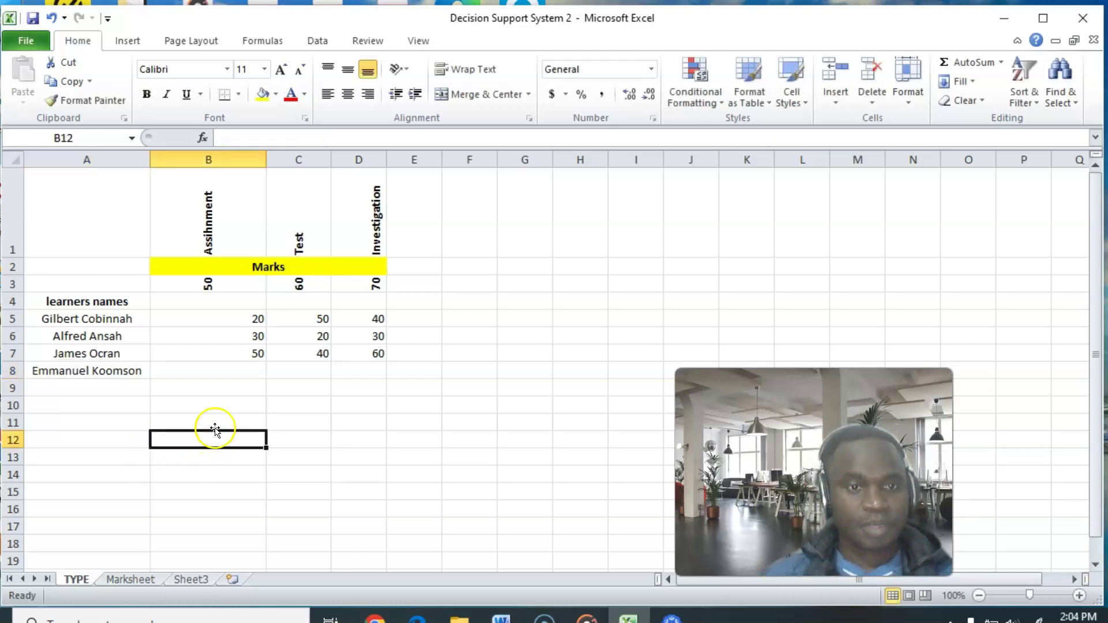
Step: Give the new learner an Assignment mark of 40 in B8 and check Marksheet row 7
{"action": "left_click", "coordinate": [218, 369]}
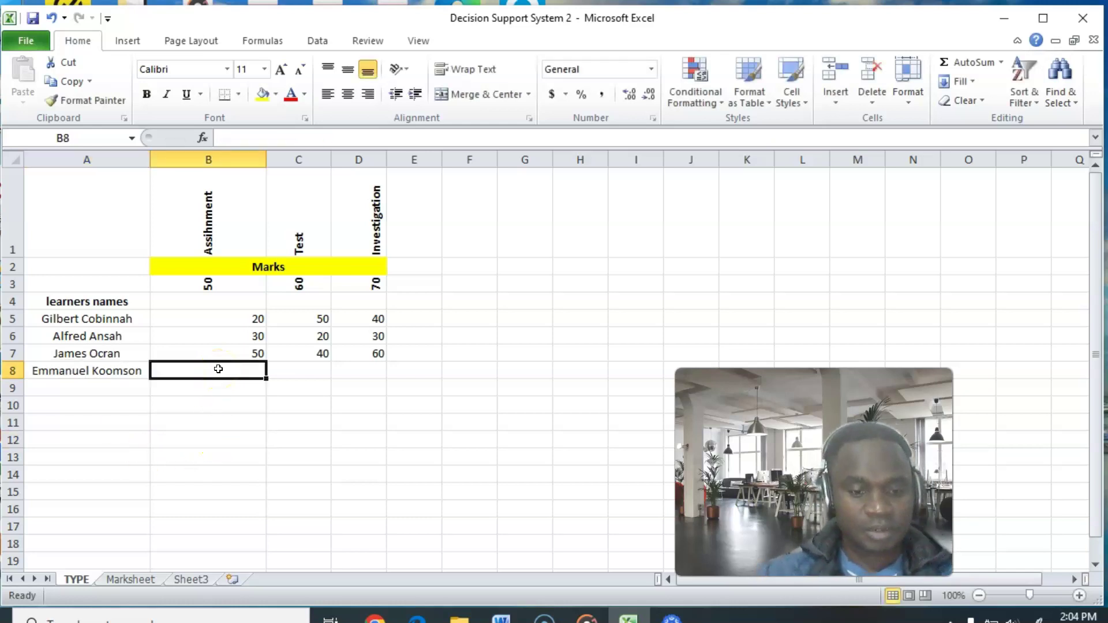
{"action": "type", "text": "40"}
{"action": "left_click", "coordinate": [214, 457]}
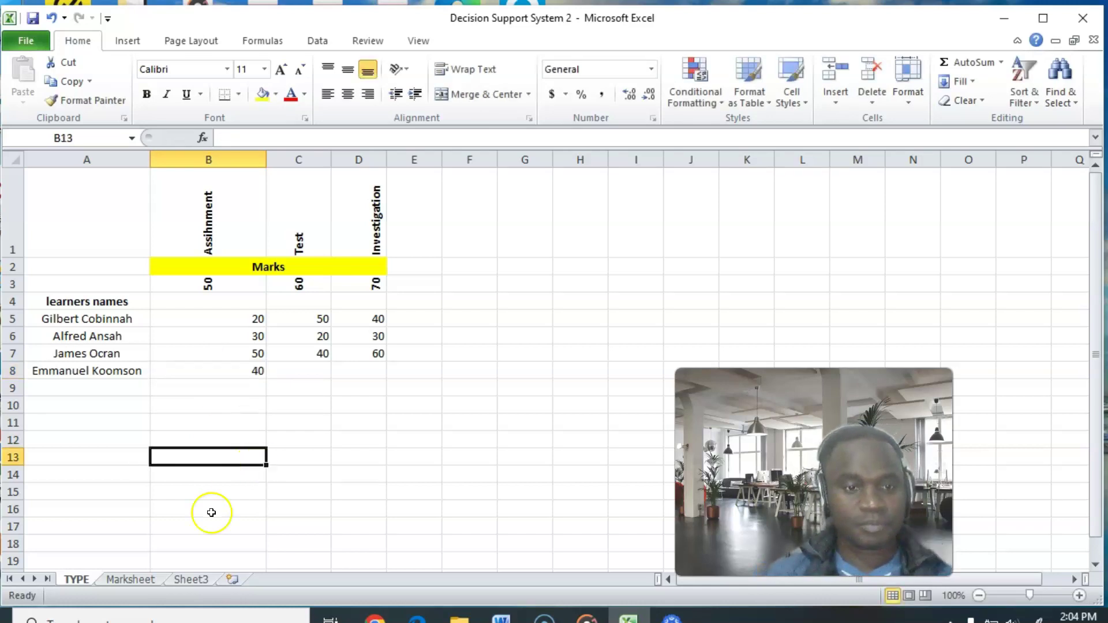
{"action": "left_click", "coordinate": [139, 580]}
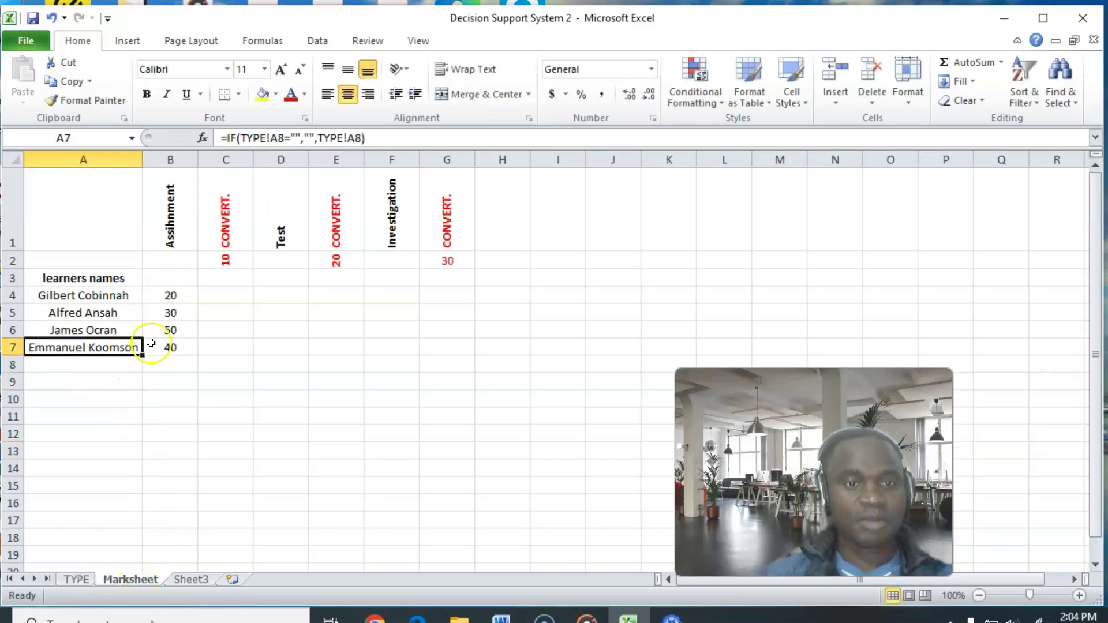
{"action": "left_click", "coordinate": [217, 294]}
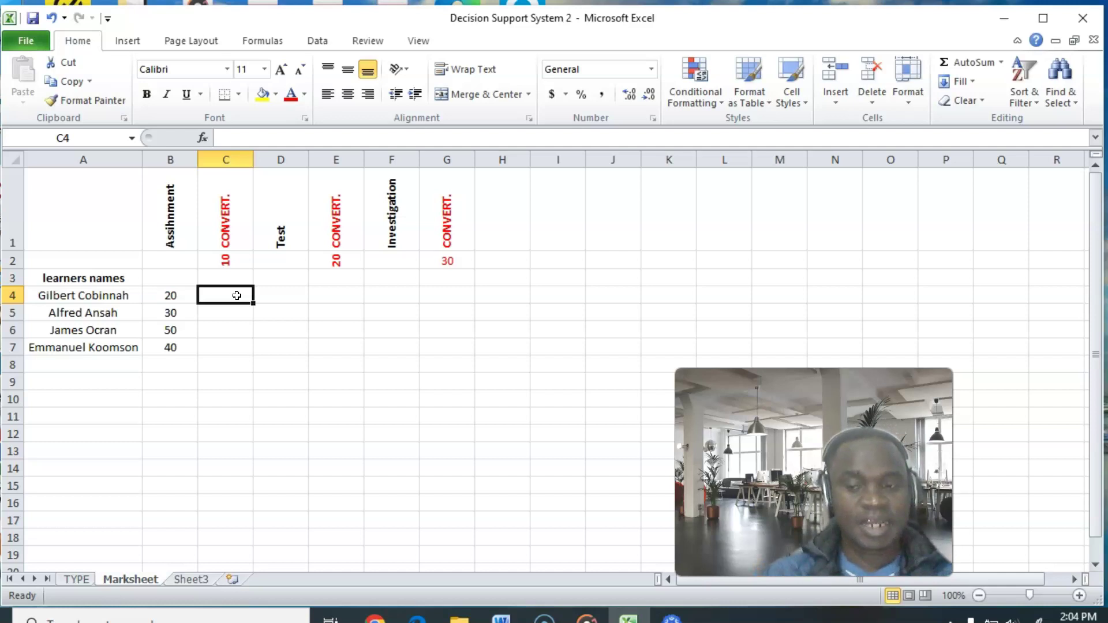
Step: Start C4's formula as =IF(B4="","",(B4 so it stays blank when B4 is empty
{"action": "type", "text": "="}
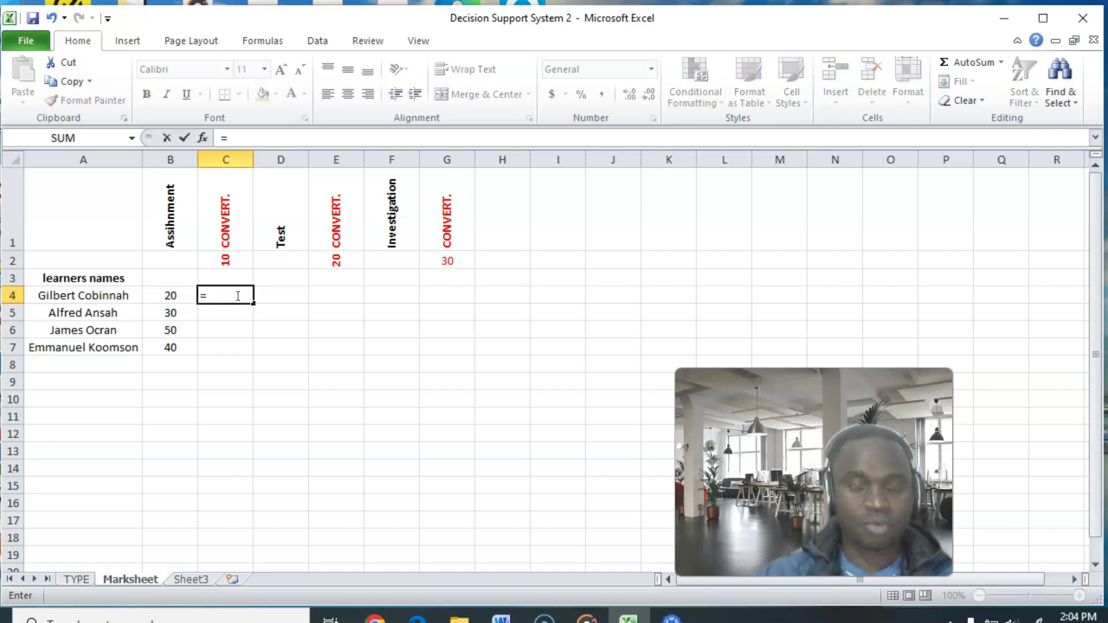
{"action": "type", "text": "if"}
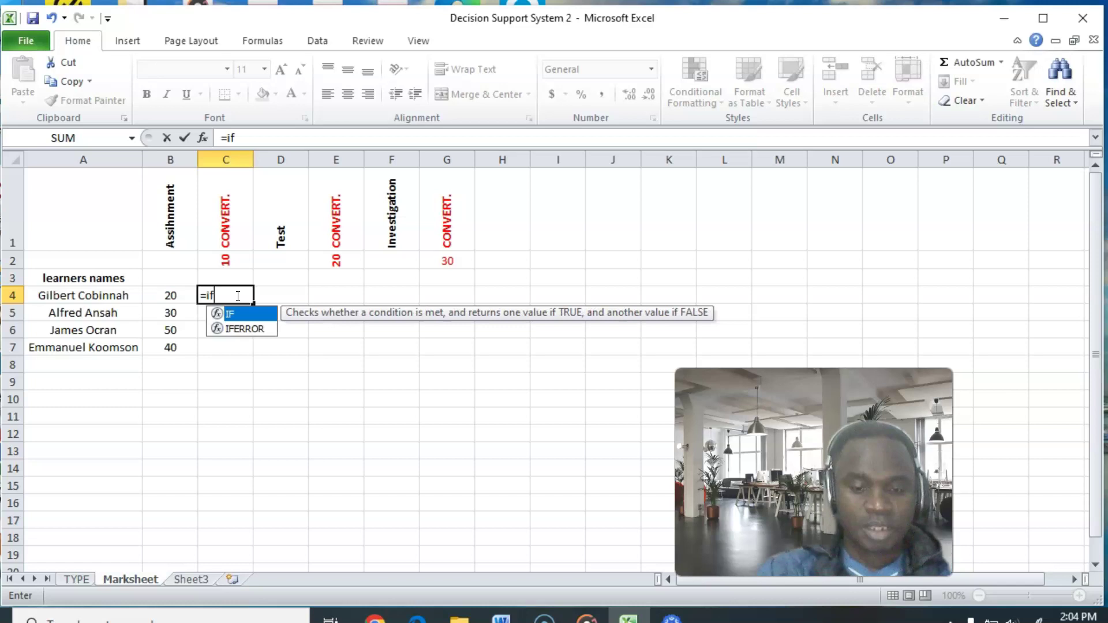
{"action": "type", "text": "("}
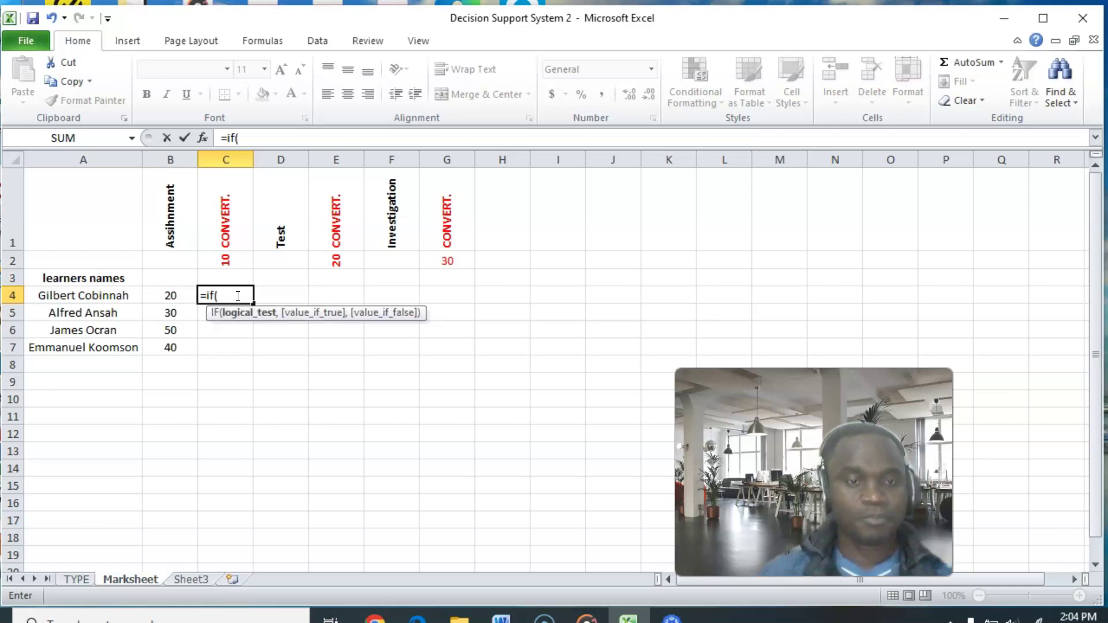
{"action": "left_click", "coordinate": [176, 293]}
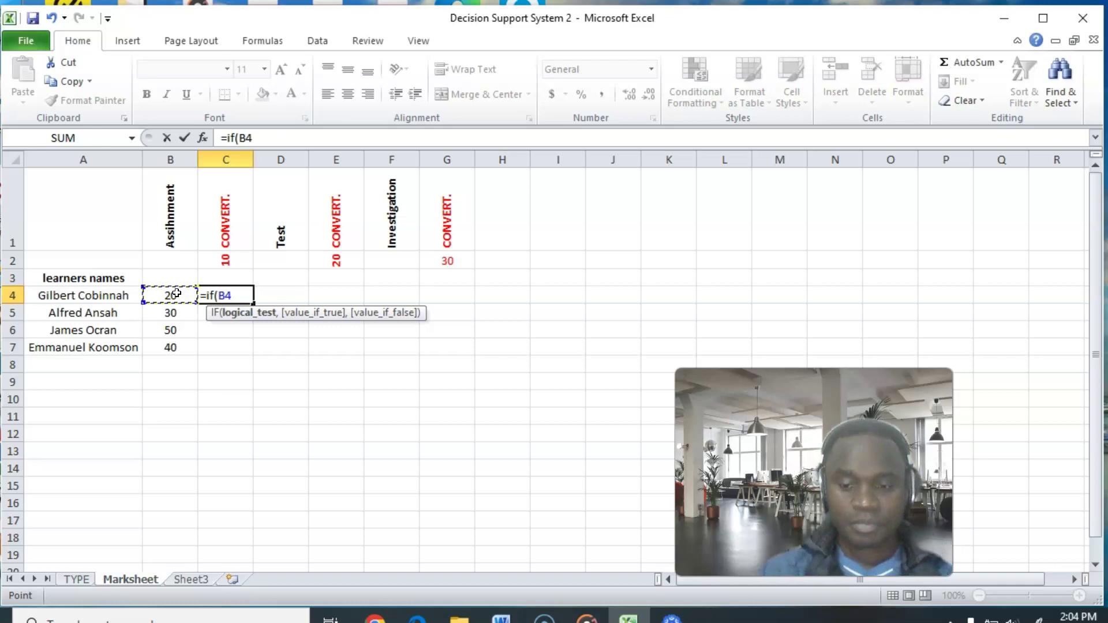
{"action": "type", "text": "="}
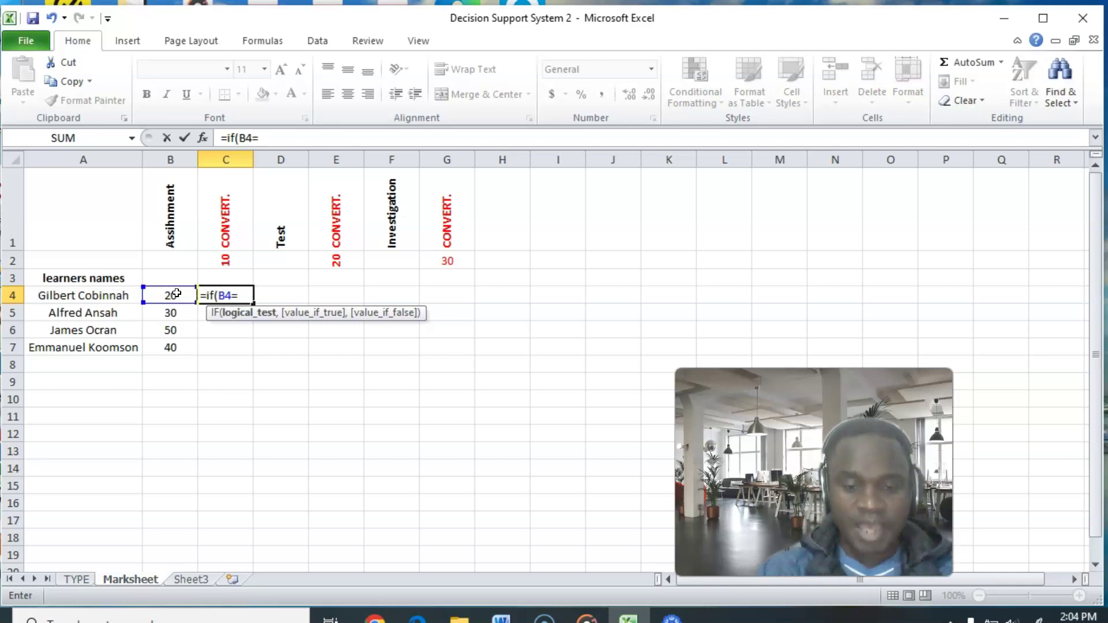
{"action": "type", "text": "\"\",\"\""}
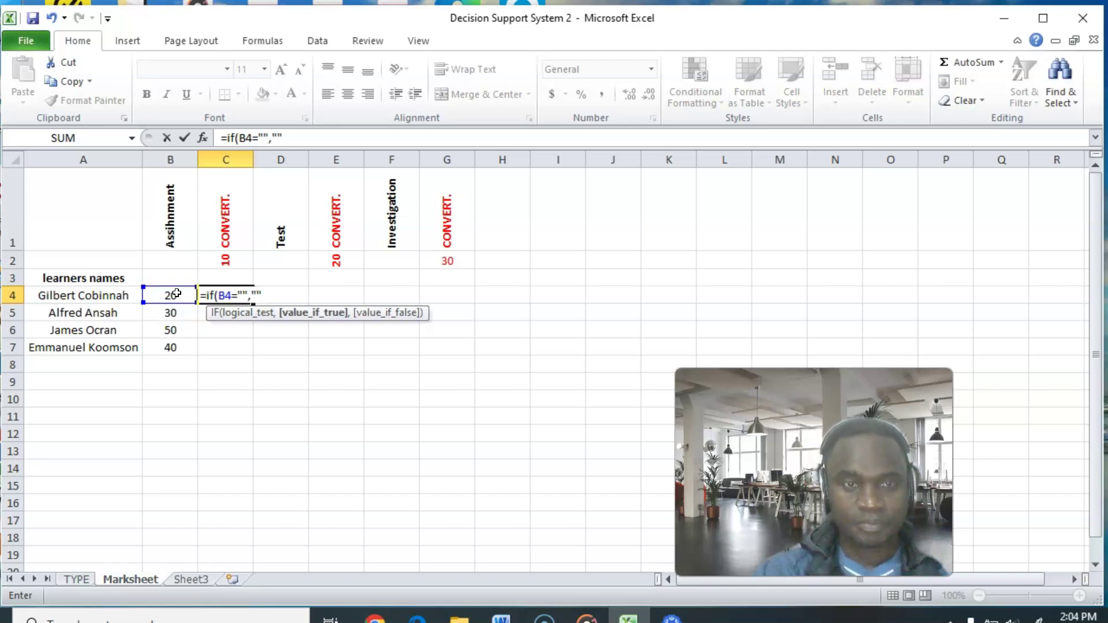
{"action": "type", "text": ","}
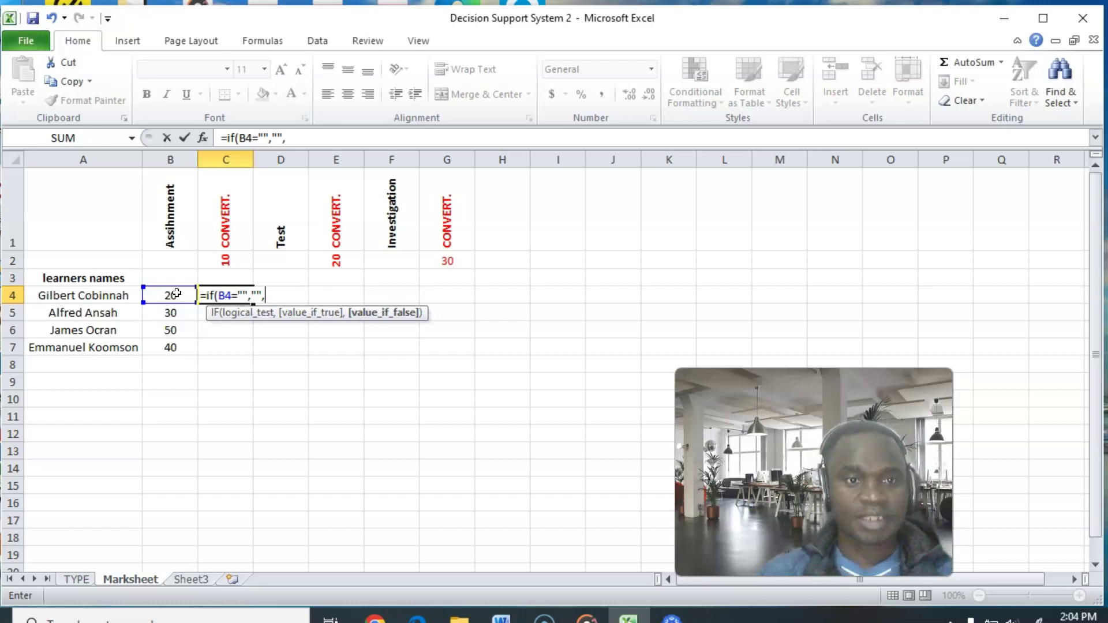
{"action": "left_click", "coordinate": [176, 293]}
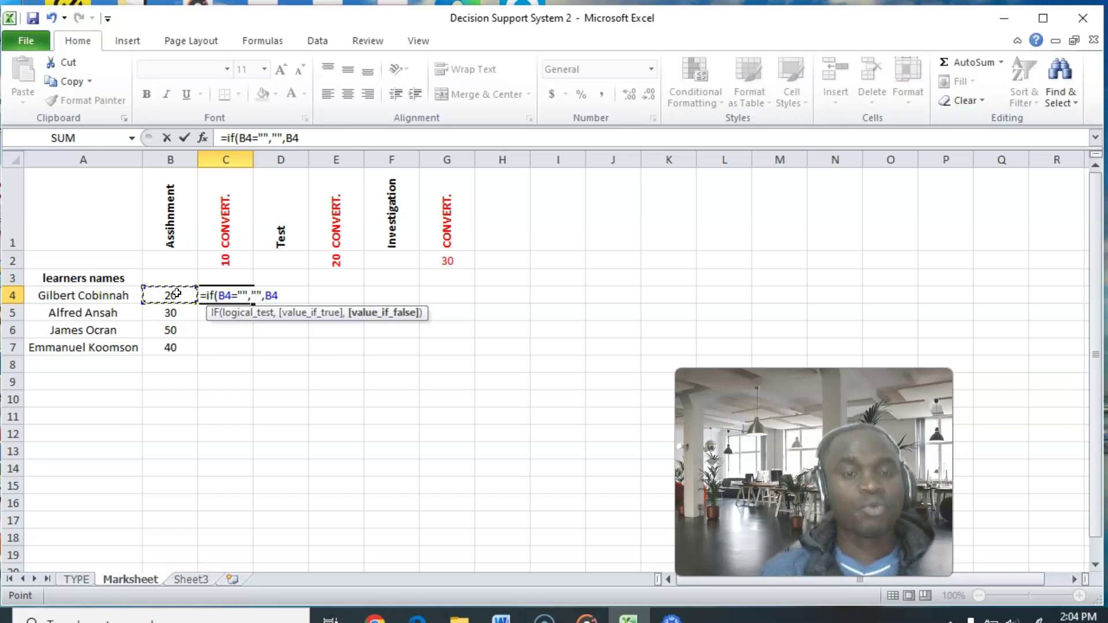
{"action": "left_click", "coordinate": [285, 139]}
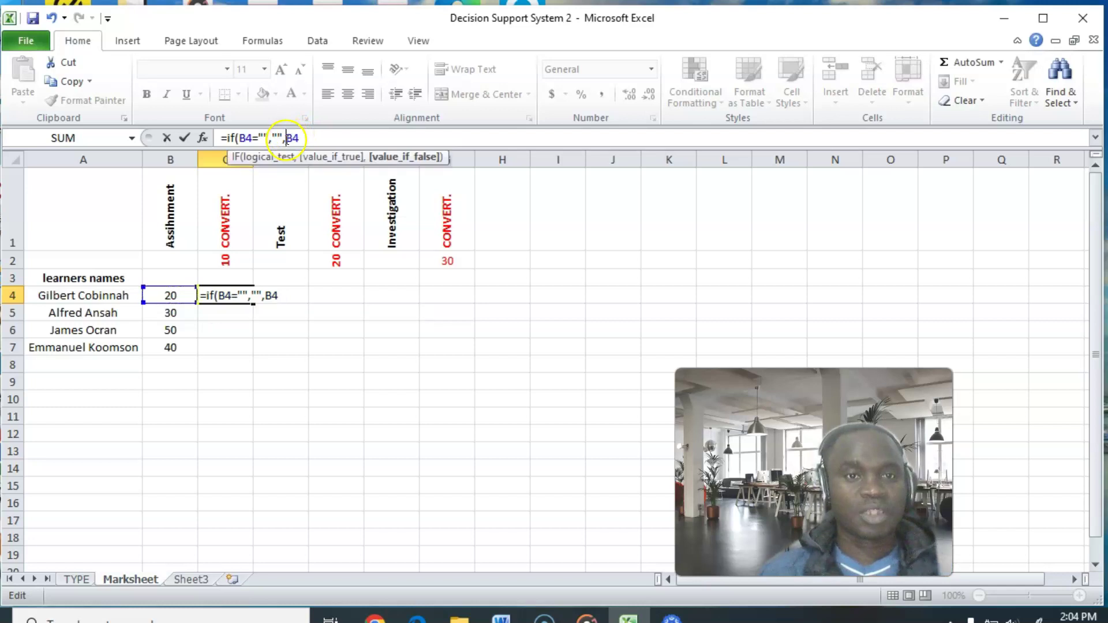
{"action": "type", "text": "(B4"}
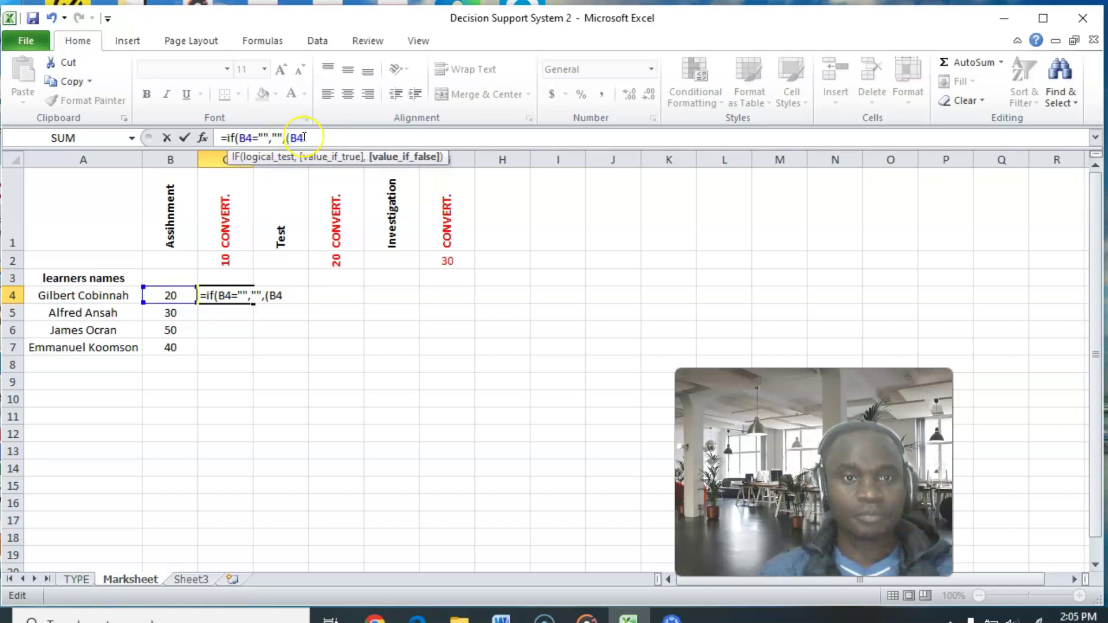
{"action": "type", "text": "))"}
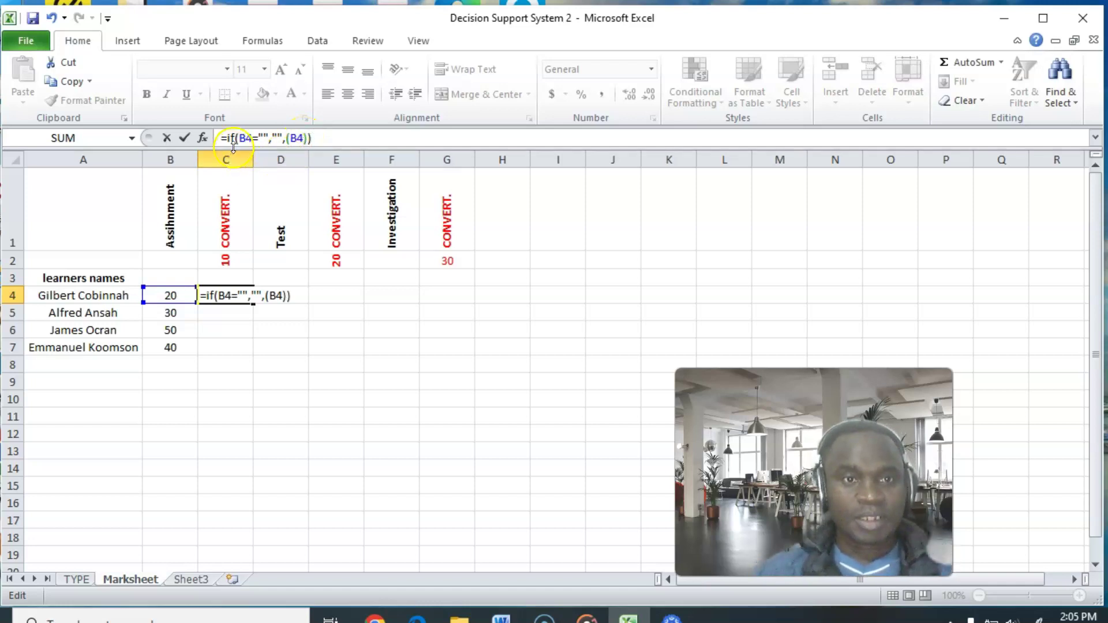
Step: Divide B4 by TYPE!B3 and multiply by Marksheet!C2, so C4 shows 4
{"action": "left_click", "coordinate": [303, 137]}
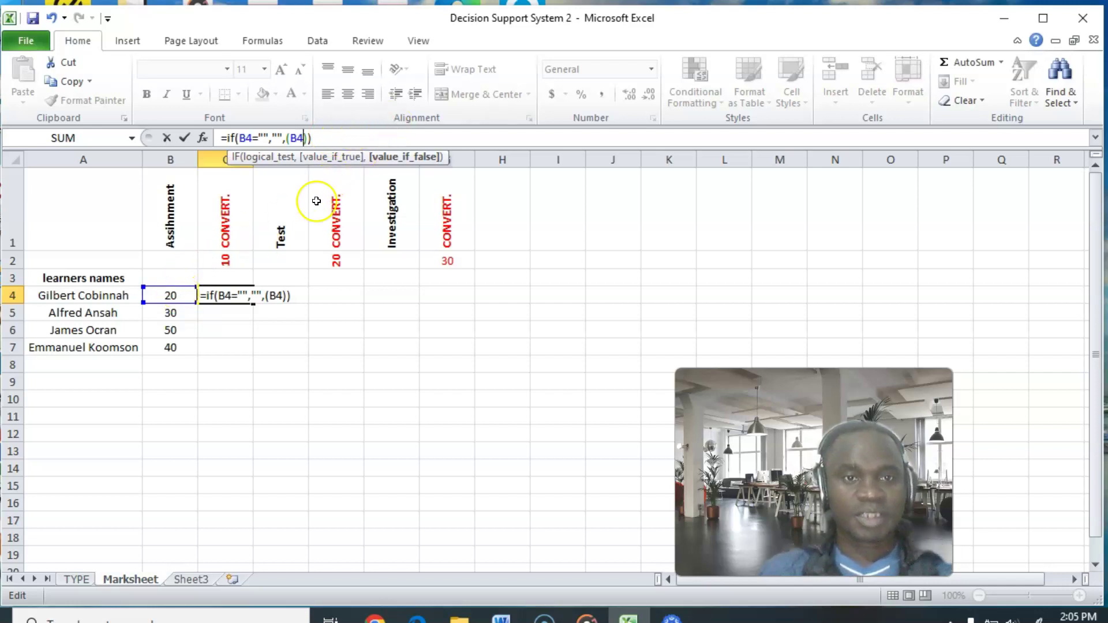
{"action": "type", "text": "/"}
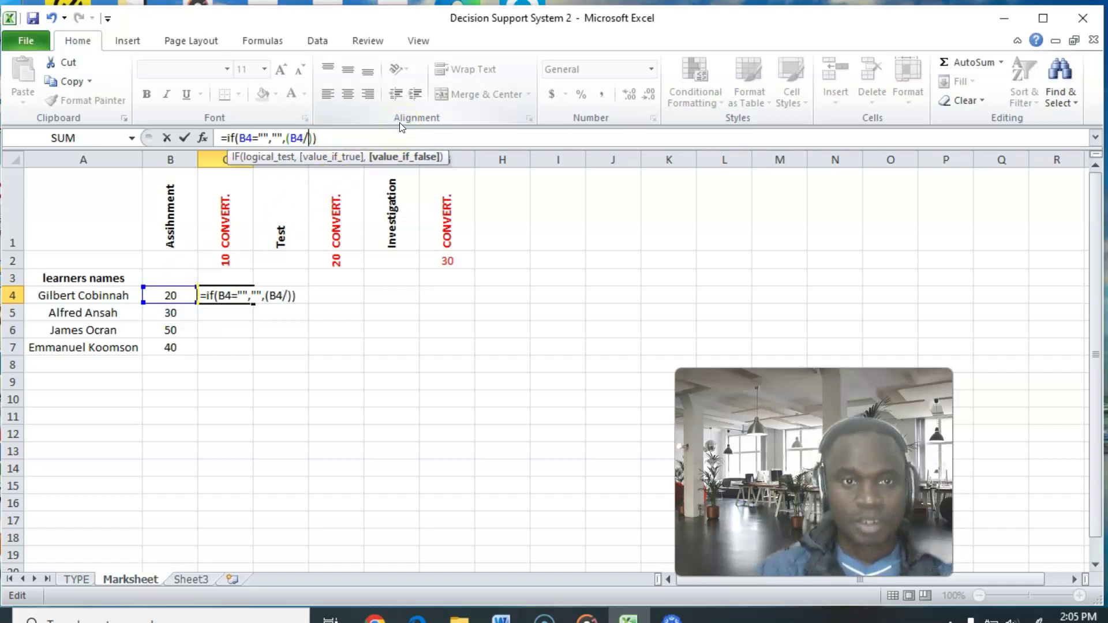
{"action": "left_click", "coordinate": [77, 579]}
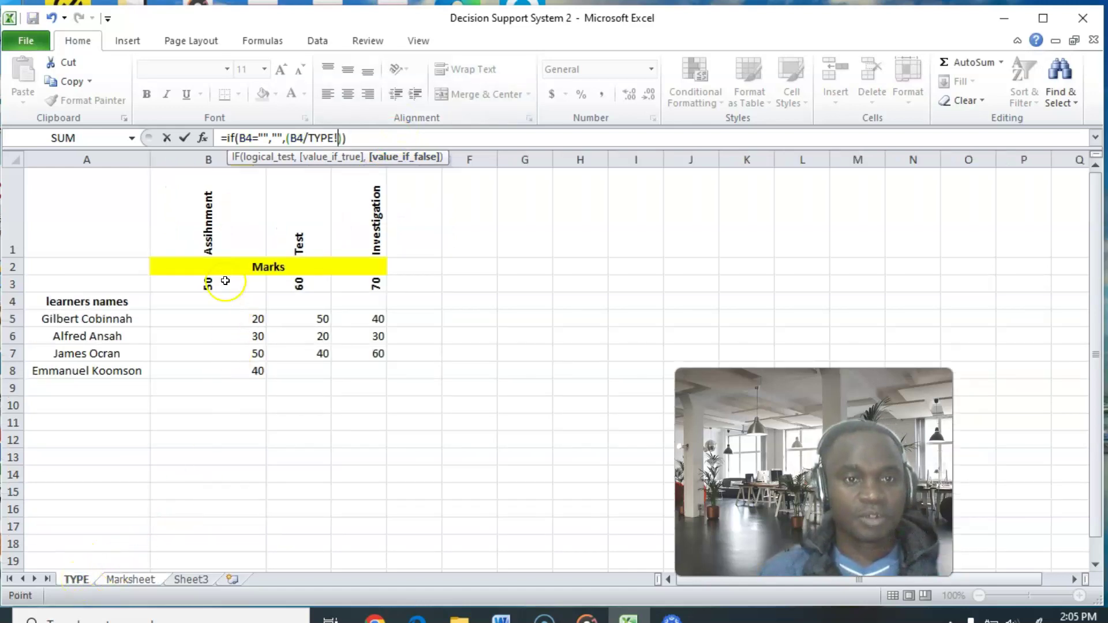
{"action": "left_click", "coordinate": [225, 280]}
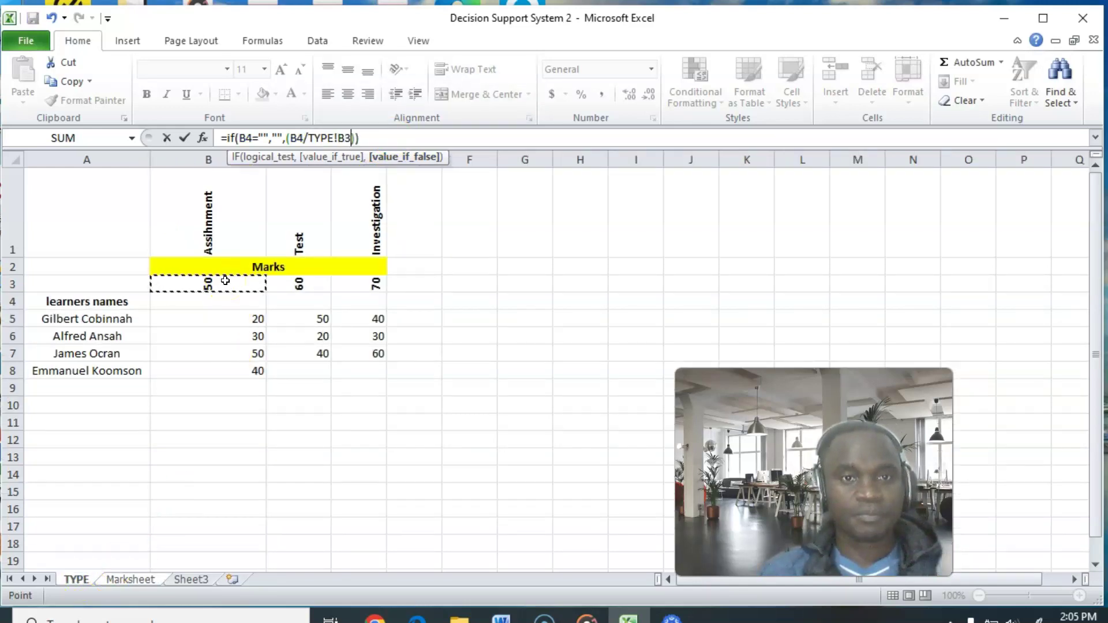
{"action": "left_click", "coordinate": [355, 138]}
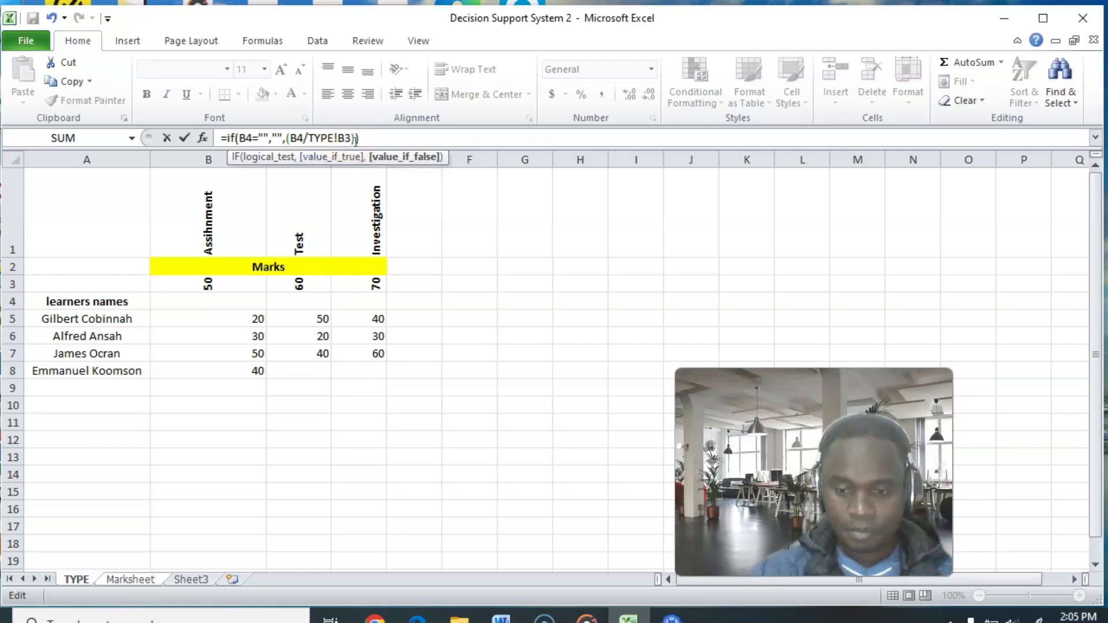
{"action": "type", "text": "*"}
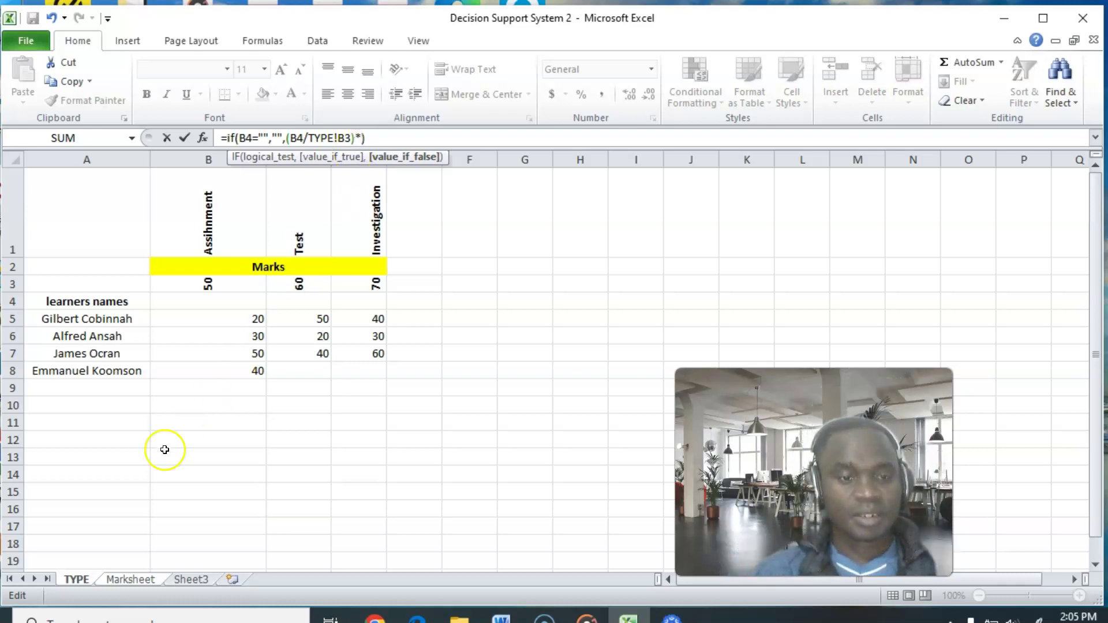
{"action": "left_click", "coordinate": [132, 576]}
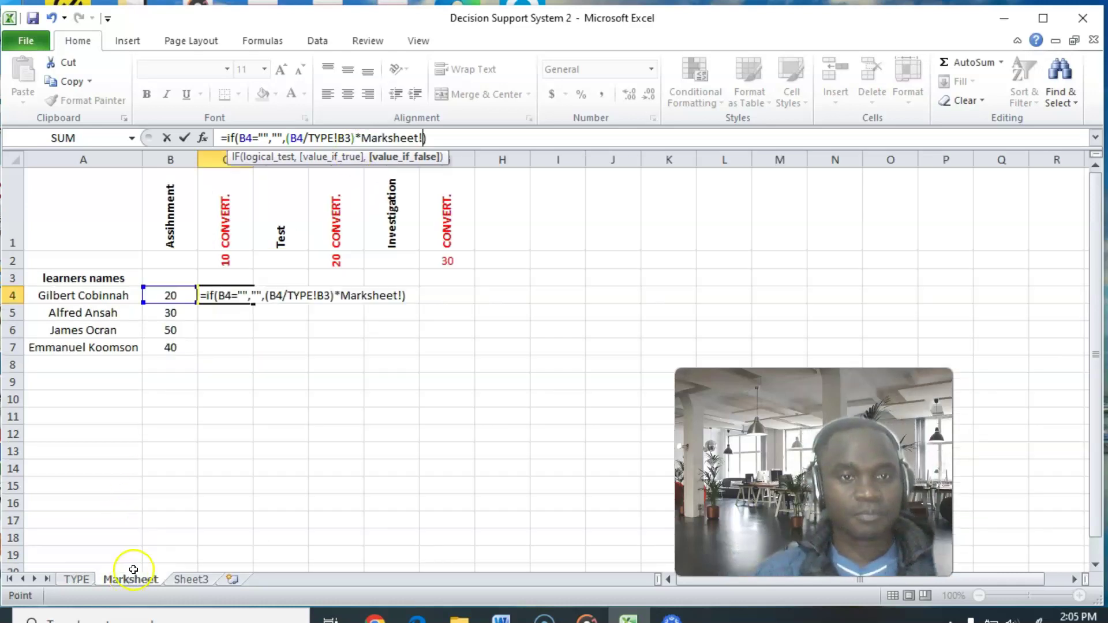
{"action": "left_click", "coordinate": [226, 258]}
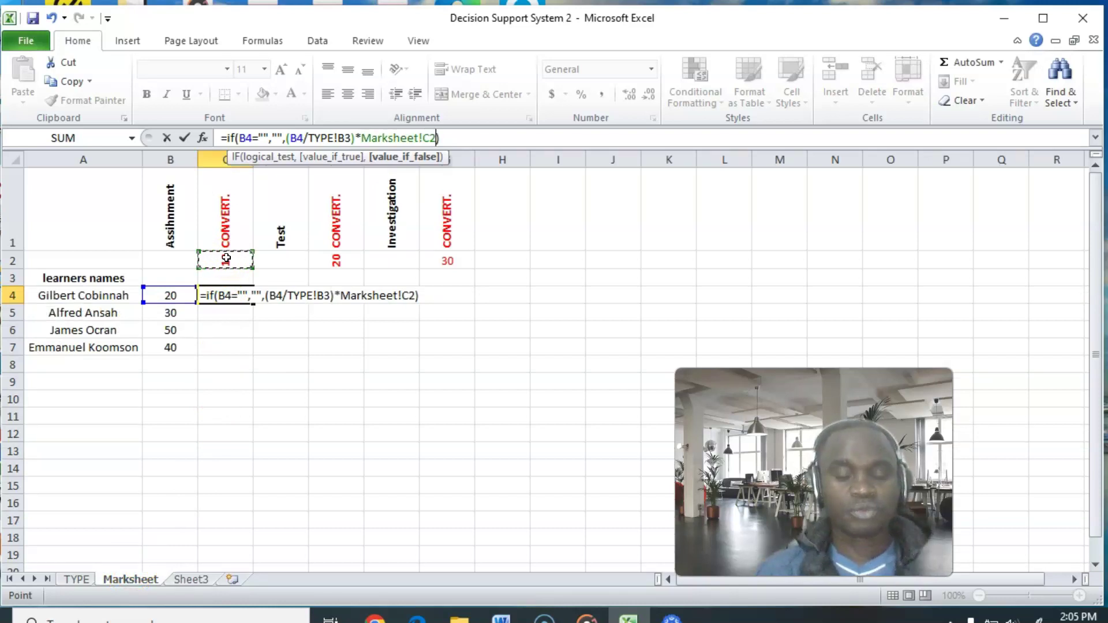
{"action": "key", "text": "Return"}
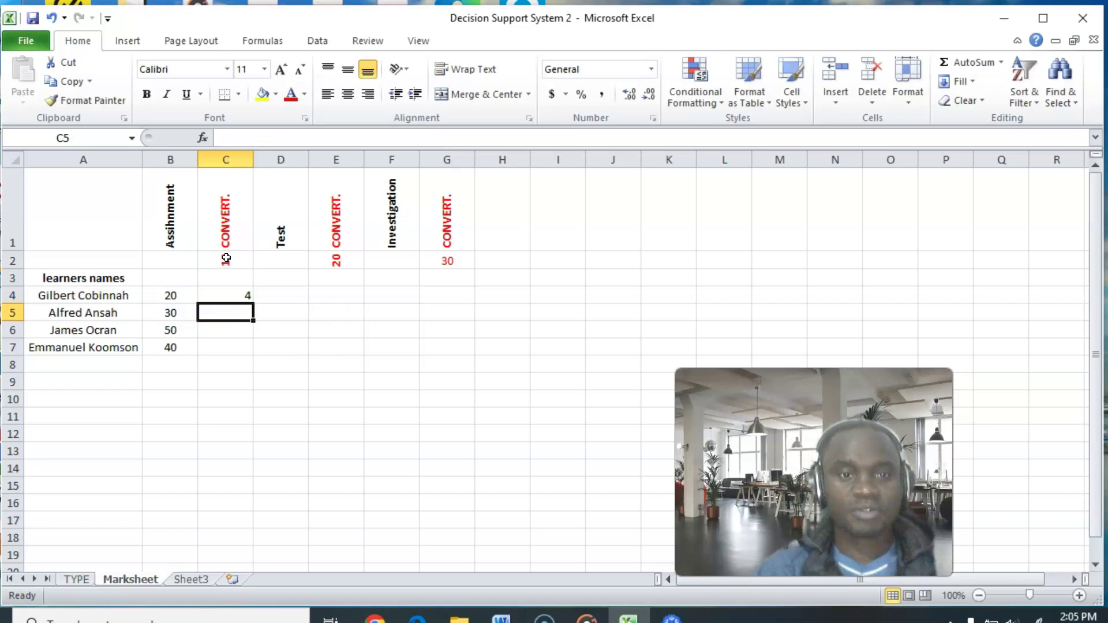
{"action": "left_click", "coordinate": [235, 298]}
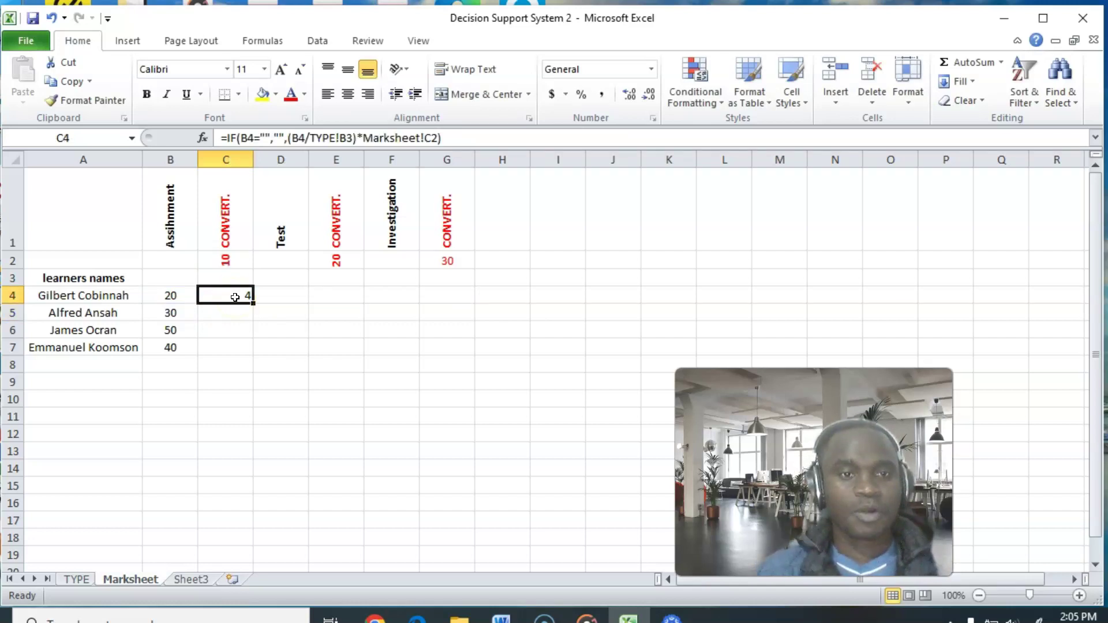
{"action": "left_click_drag", "start_coordinate": [255, 289], "coordinate": [232, 308]}
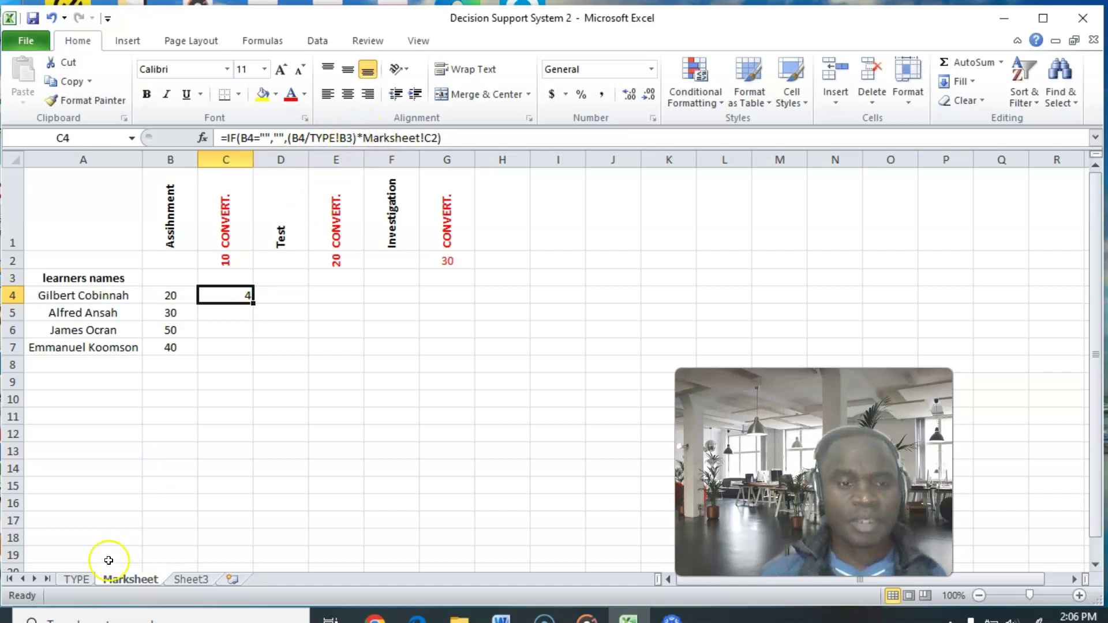
{"action": "left_click", "coordinate": [80, 581]}
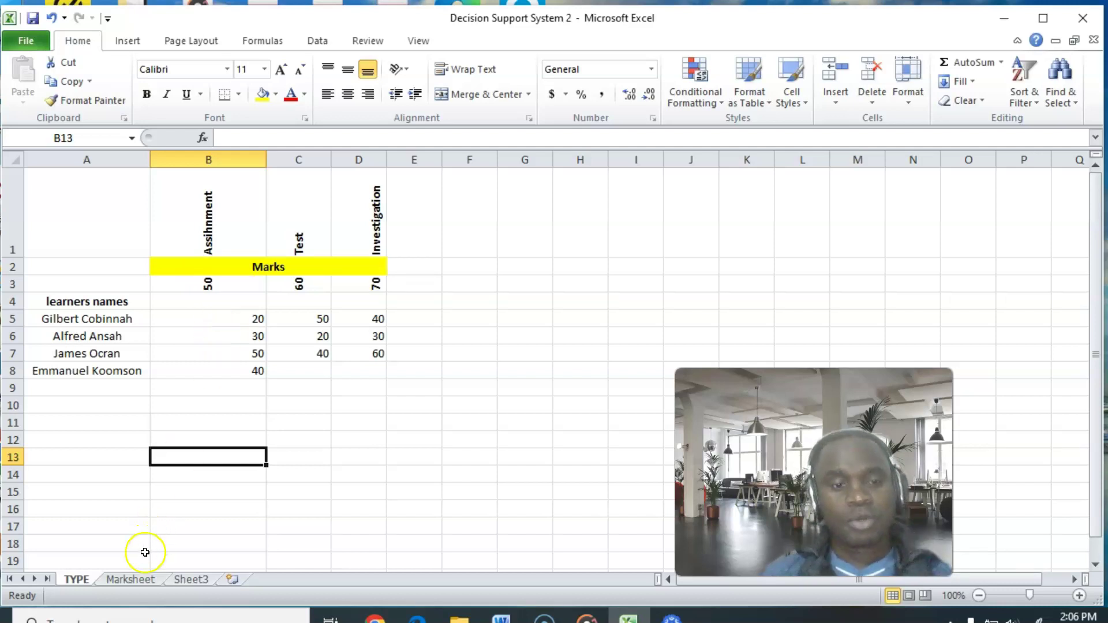
{"action": "left_click", "coordinate": [207, 277]}
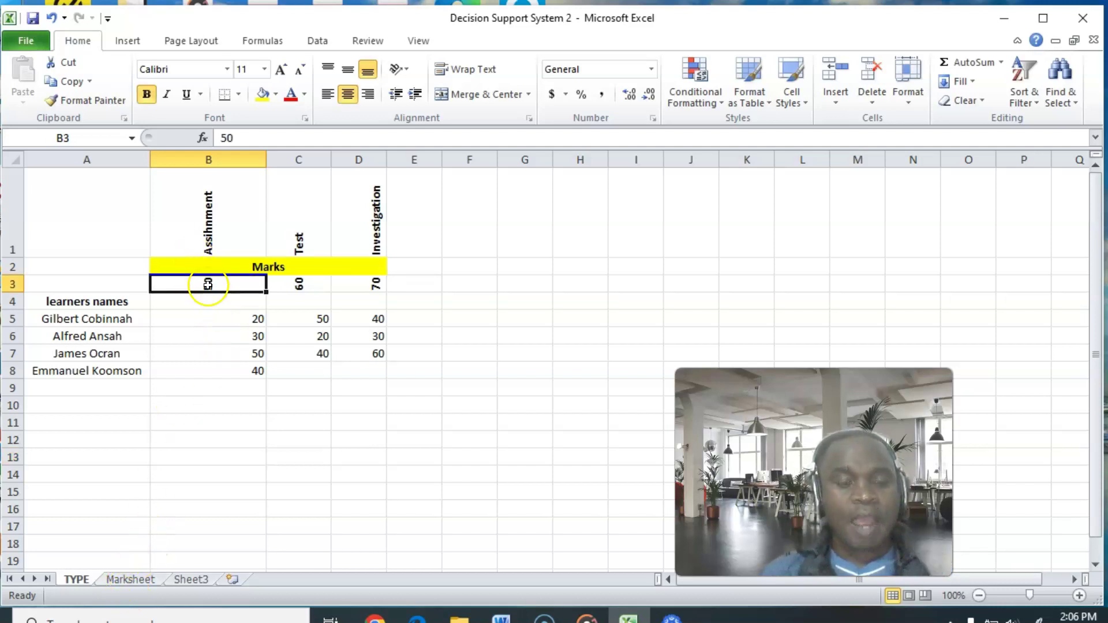
{"action": "left_click", "coordinate": [132, 577]}
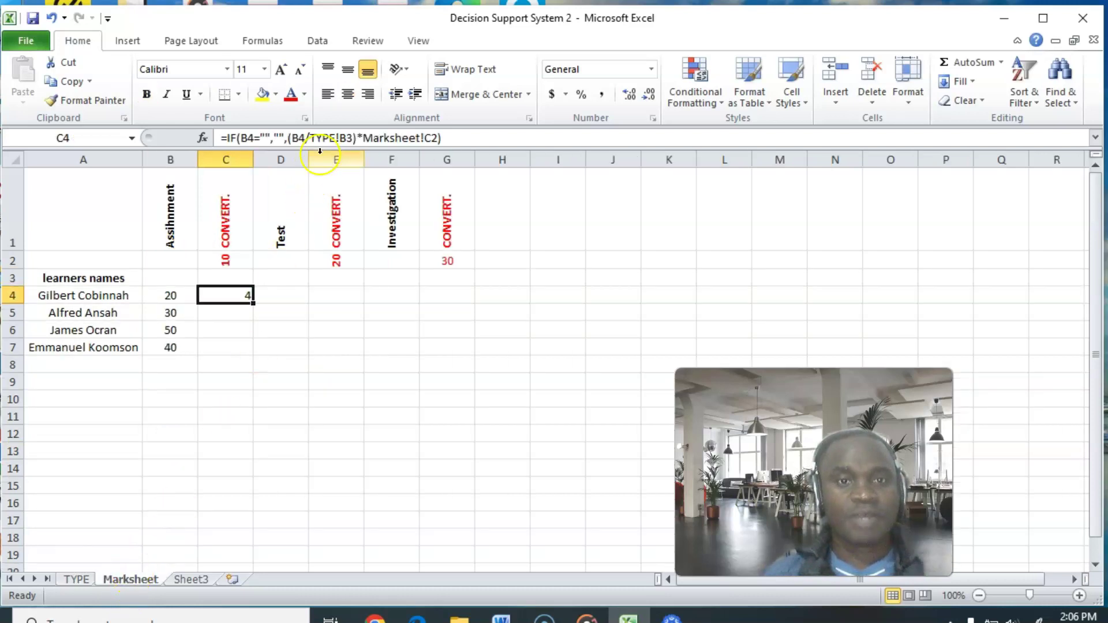
{"action": "left_click", "coordinate": [76, 579]}
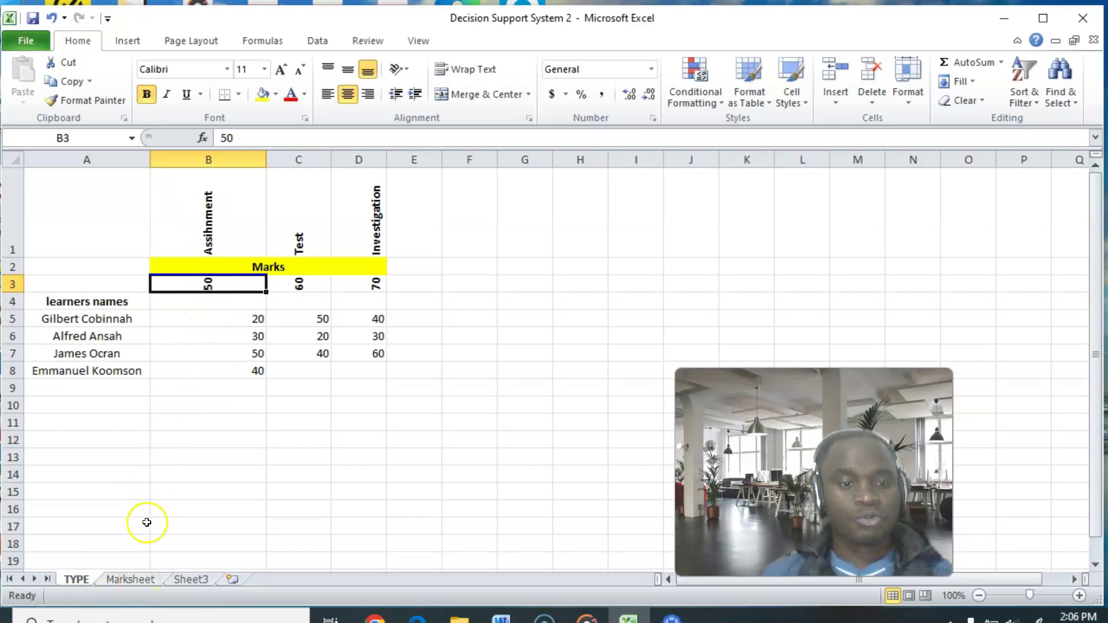
{"action": "left_click", "coordinate": [130, 579]}
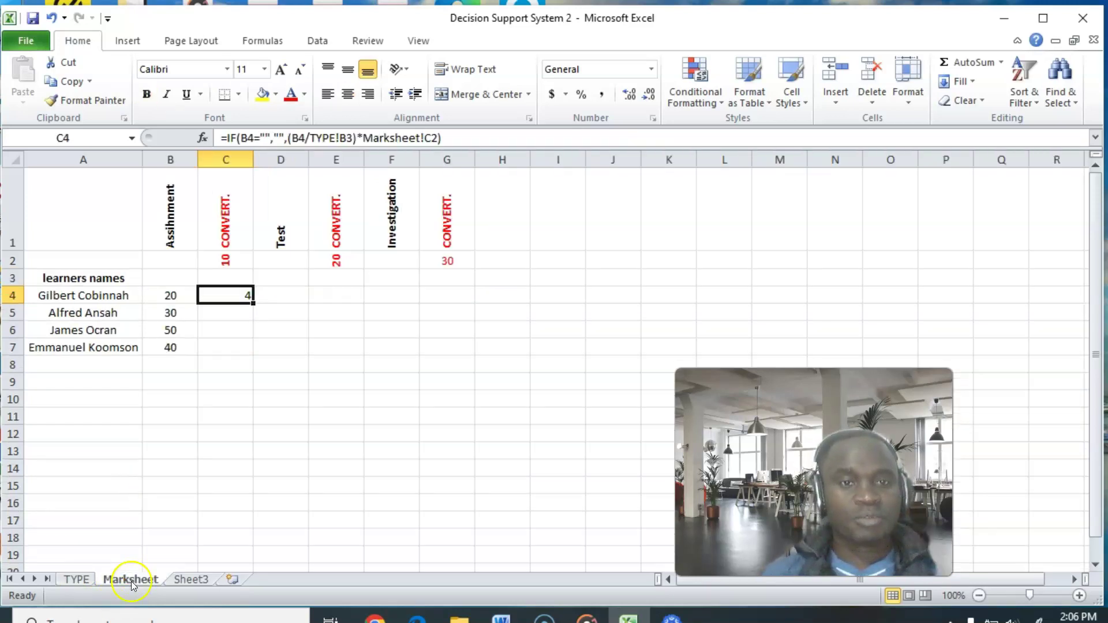
{"action": "left_click", "coordinate": [341, 138]}
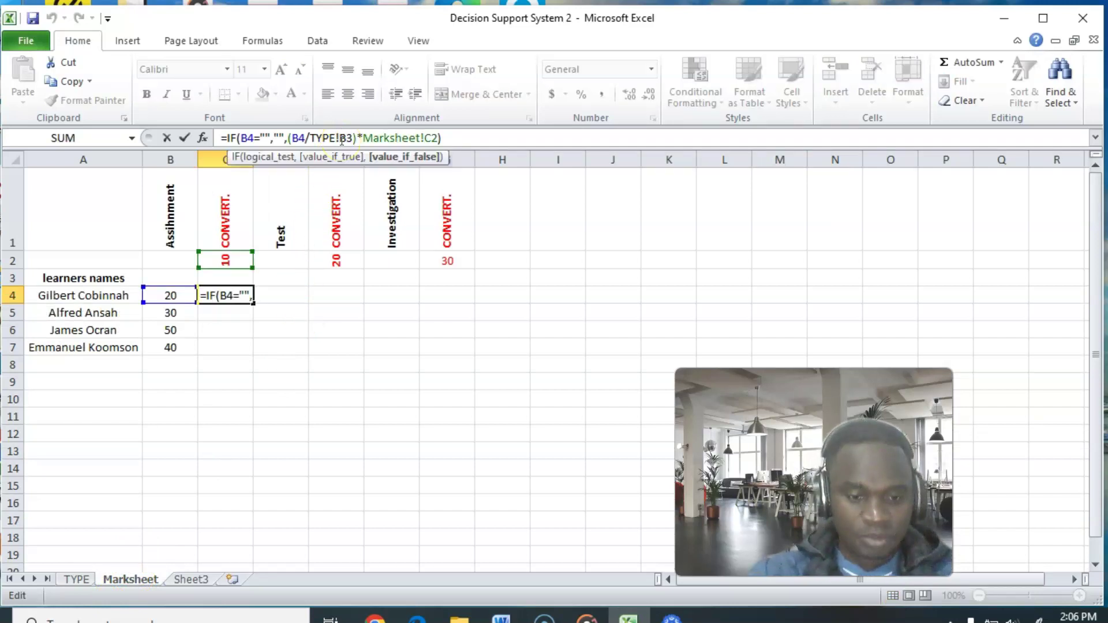
Step: Change C4's references to TYPE!$B$3 and Marksheet!$C$2; C4 still returns 4
{"action": "type", "text": "$"}
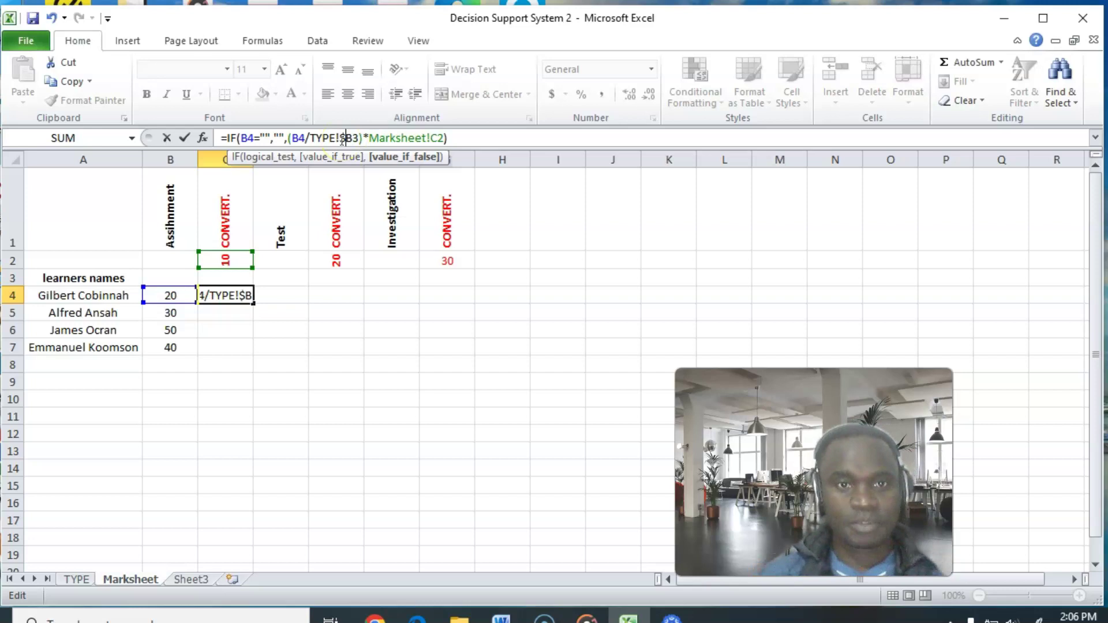
{"action": "left_click", "coordinate": [352, 138]}
{"action": "type", "text": "$B"}
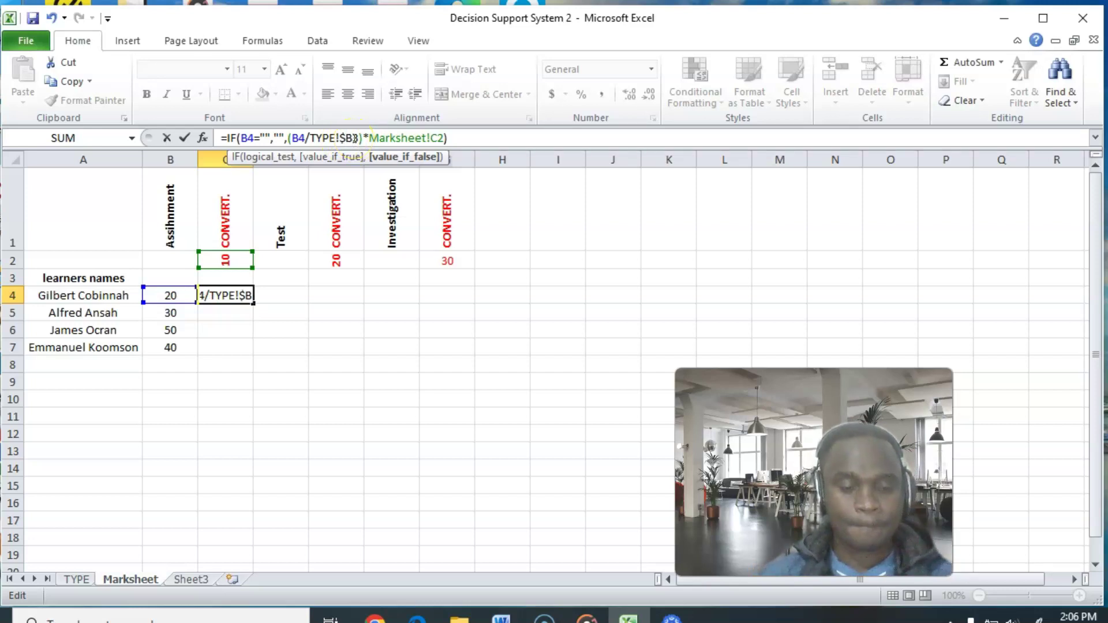
{"action": "type", "text": "$"}
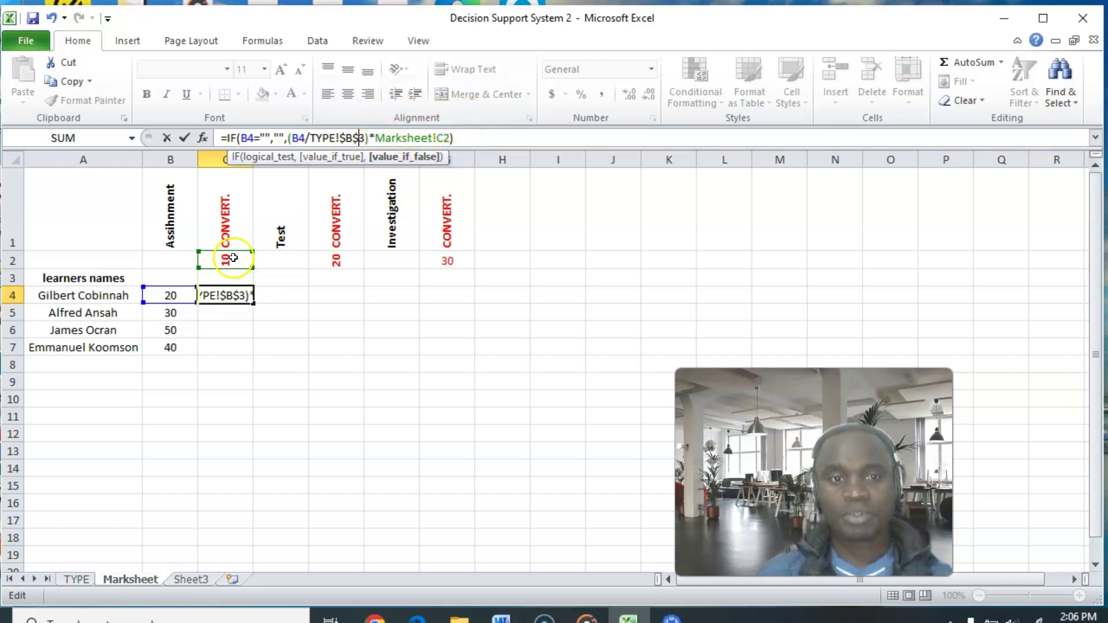
{"action": "left_click", "coordinate": [437, 137]}
{"action": "type", "text": "$"}
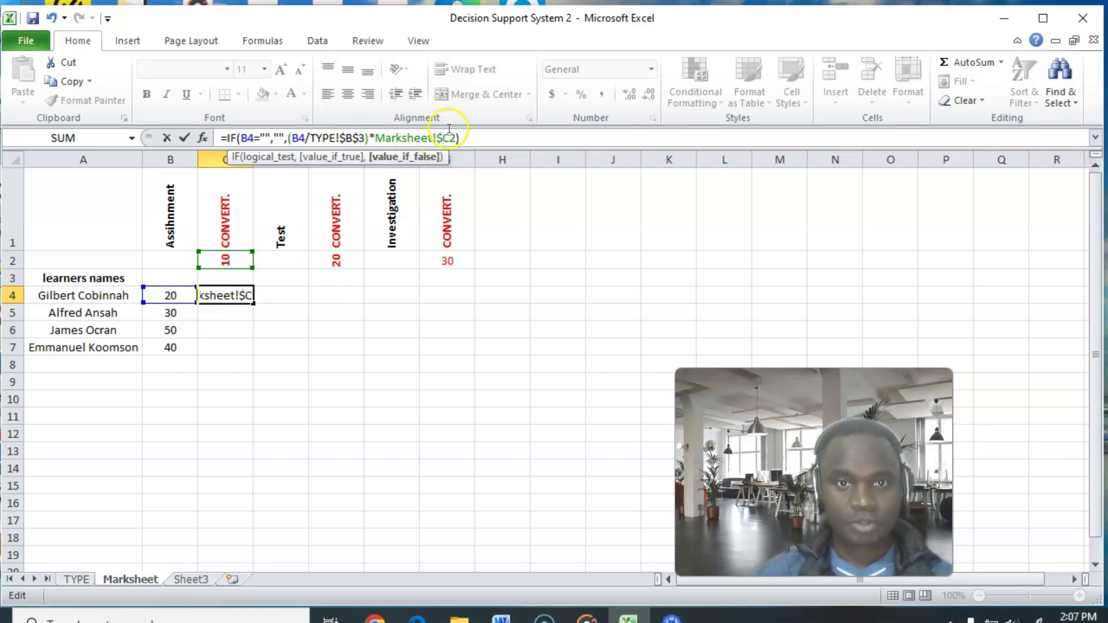
{"action": "left_click", "coordinate": [449, 137]}
{"action": "type", "text": "$"}
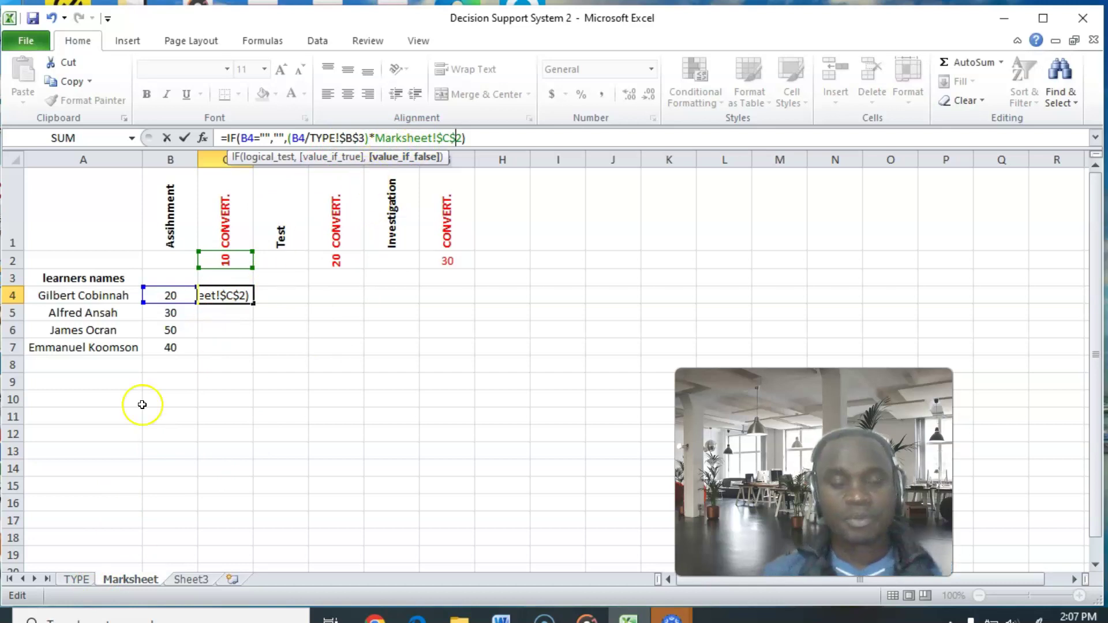
{"action": "left_click", "coordinate": [450, 329]}
{"action": "left_click", "coordinate": [242, 295]}
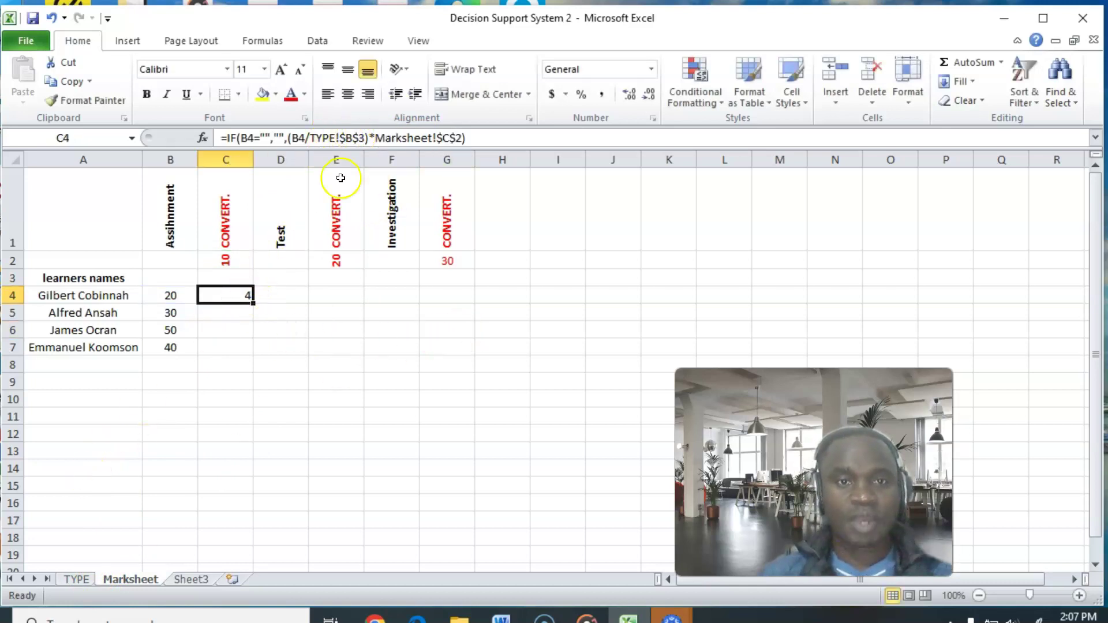
Step: Compare the TYPE sheet totals with the Marksheet values
{"action": "left_click", "coordinate": [76, 579]}
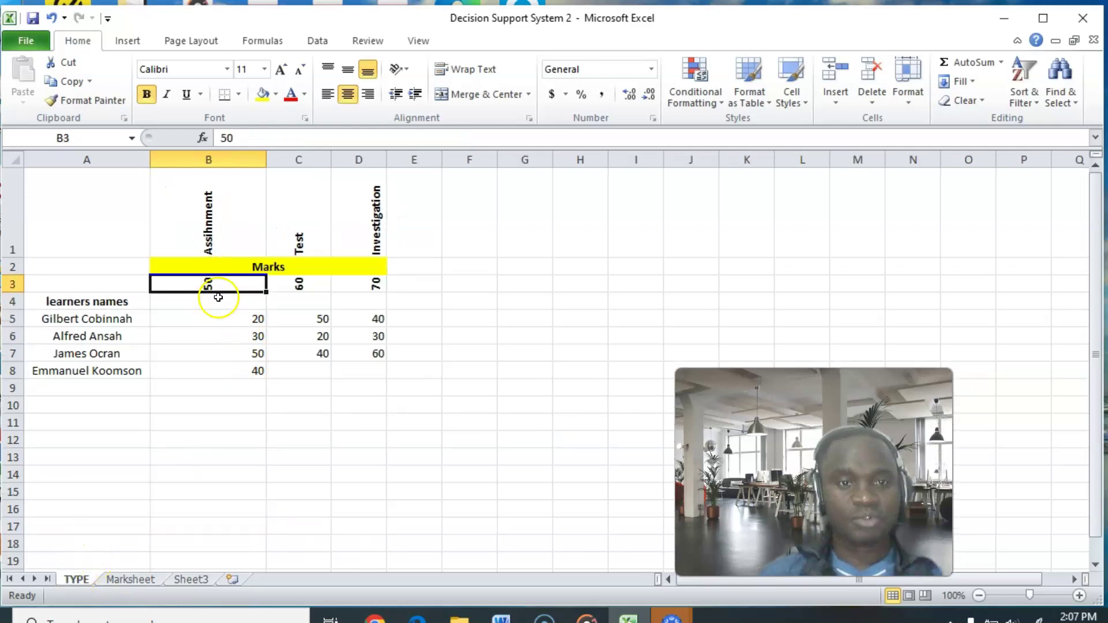
{"action": "left_click", "coordinate": [138, 579]}
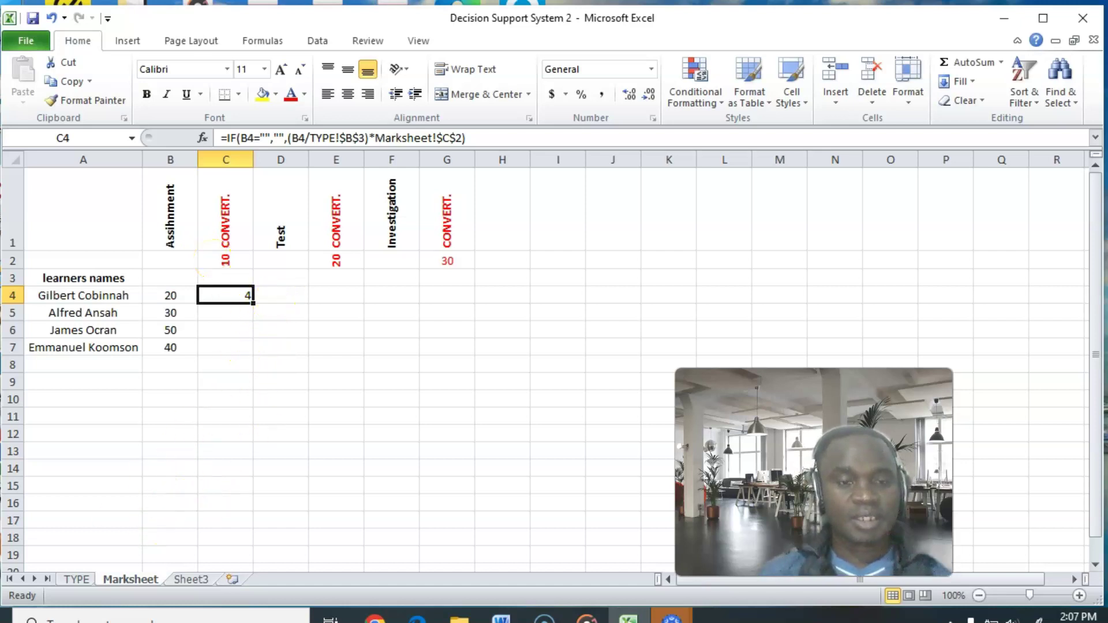
{"action": "left_click", "coordinate": [78, 580]}
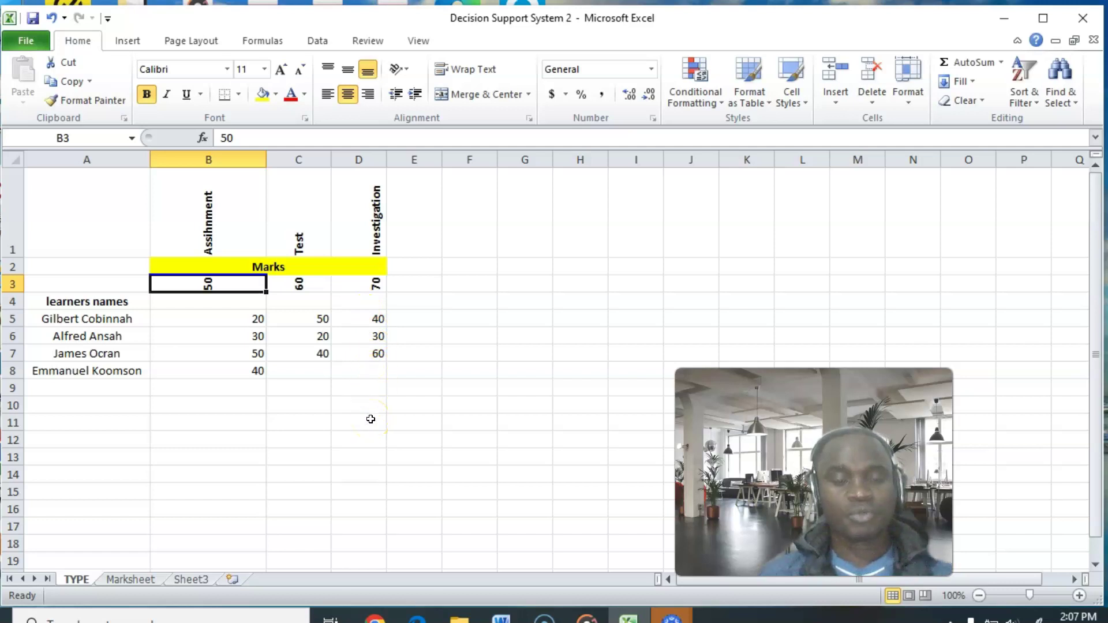
{"action": "left_click", "coordinate": [130, 578]}
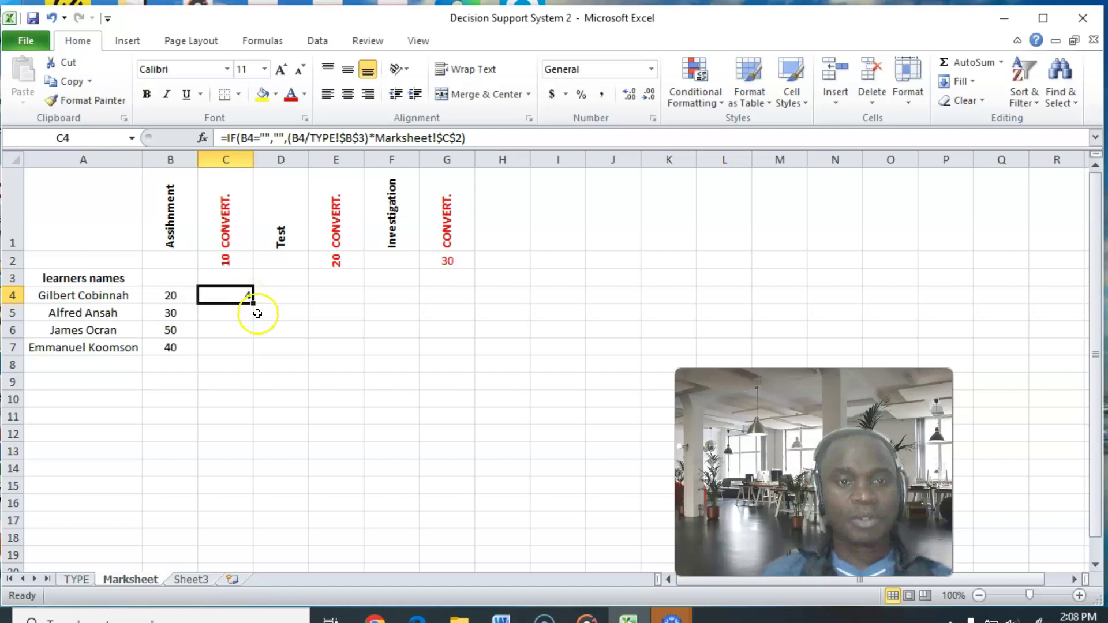
Step: Clear the stray 0.8 copied into D4 and reselect C4
{"action": "left_click_drag", "start_coordinate": [253, 301], "coordinate": [285, 303]}
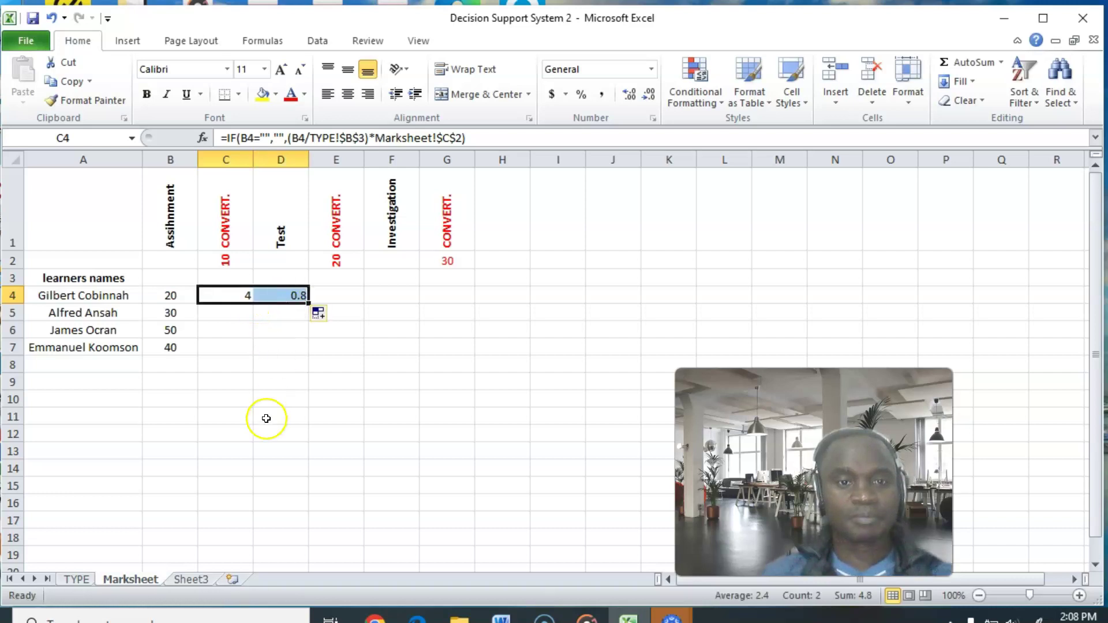
{"action": "left_click", "coordinate": [287, 298]}
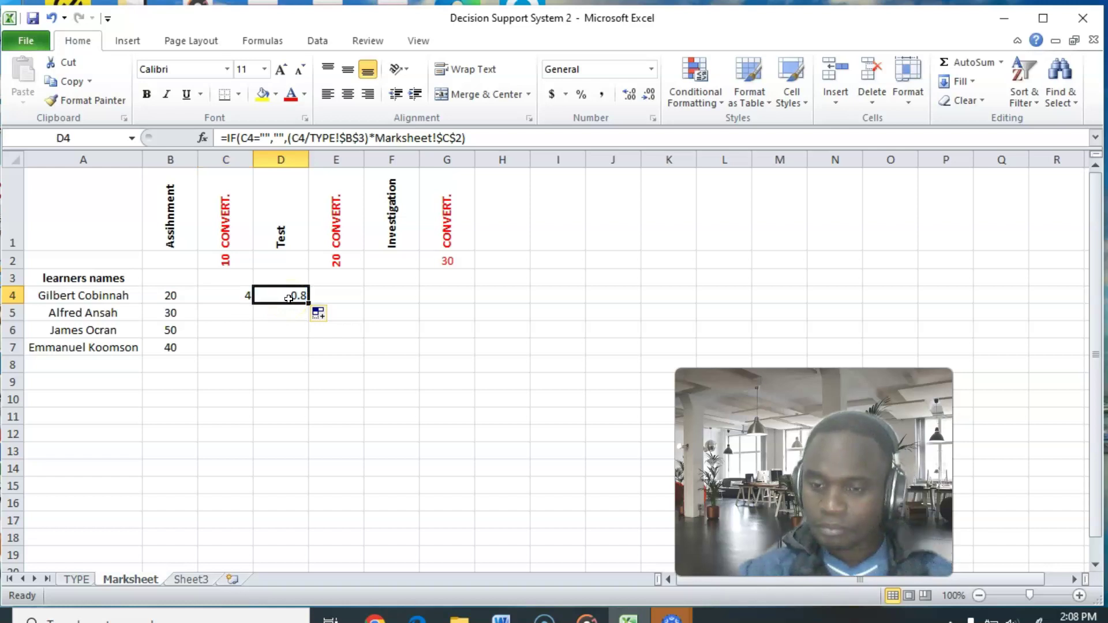
{"action": "key", "text": "Delete"}
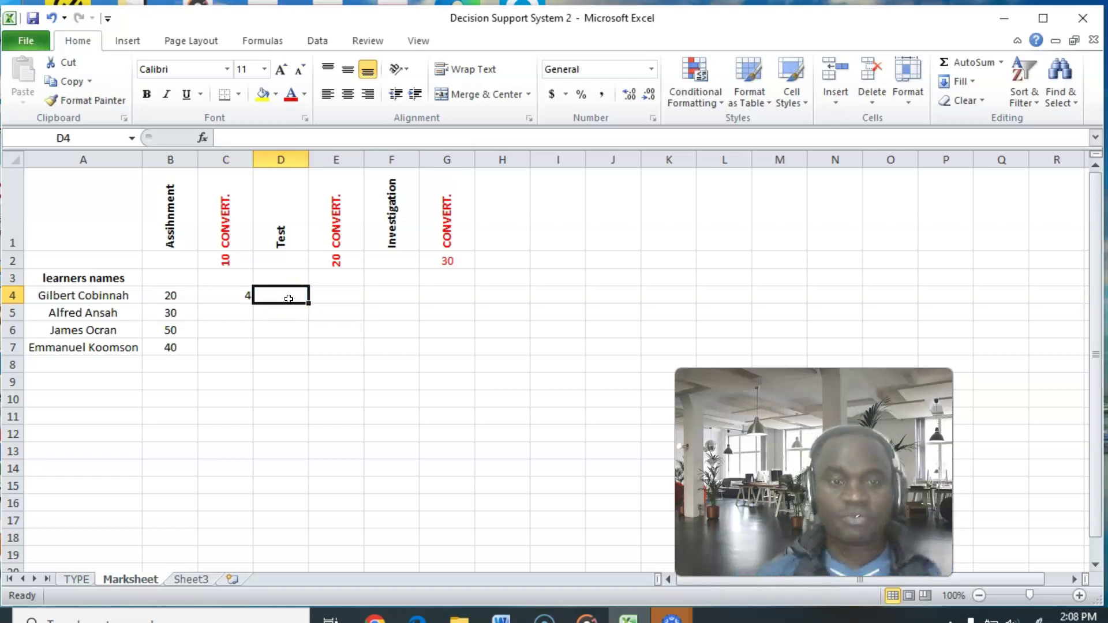
{"action": "left_click", "coordinate": [235, 290]}
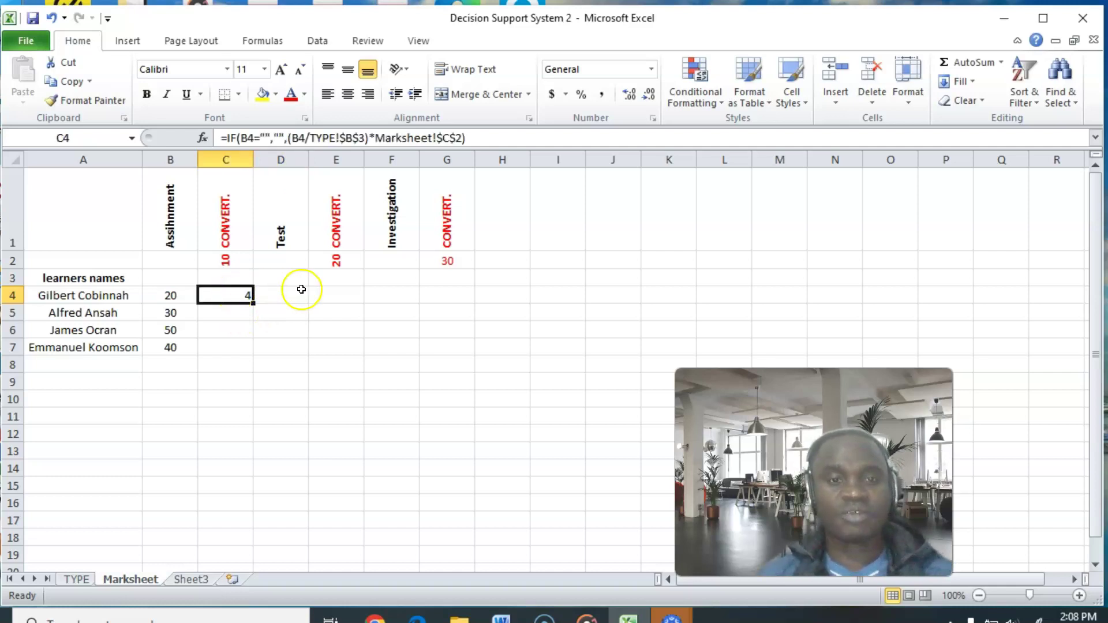
Step: Fill C4's conversion down to C18 (giving 6, 10, 8), then select A4:C18
{"action": "left_click_drag", "start_coordinate": [248, 303], "coordinate": [235, 544]}
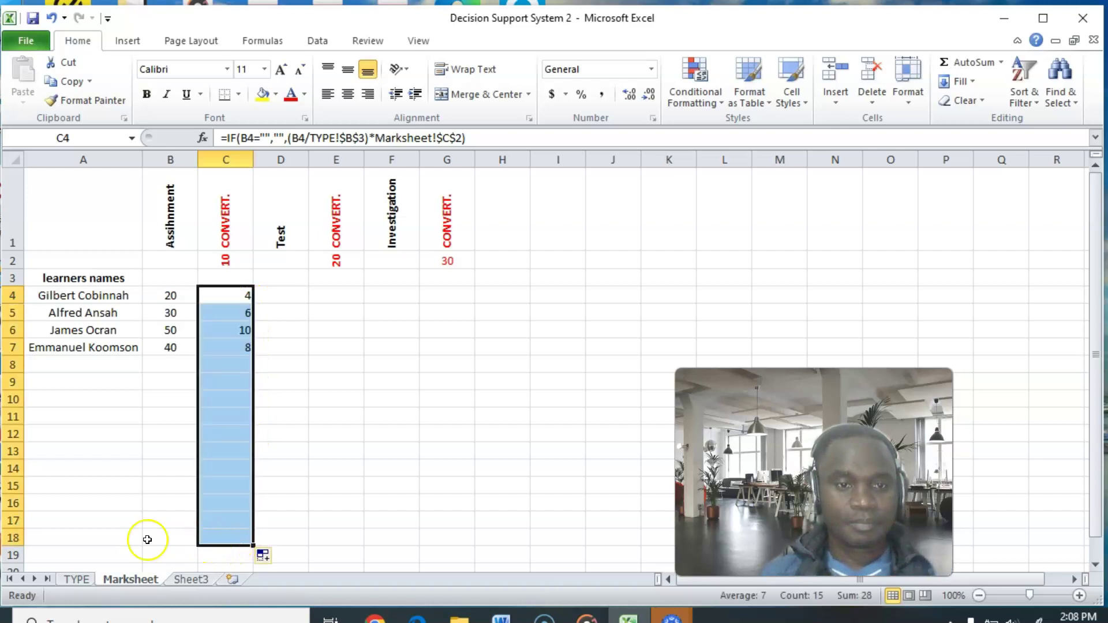
{"action": "left_click", "coordinate": [128, 541]}
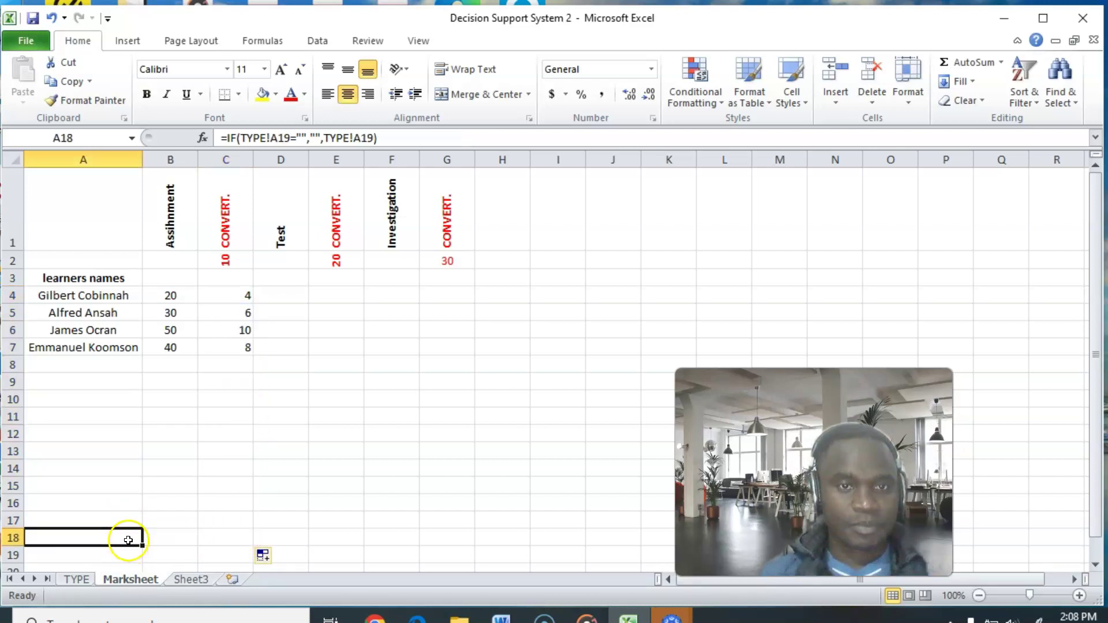
{"action": "left_click", "coordinate": [139, 550]}
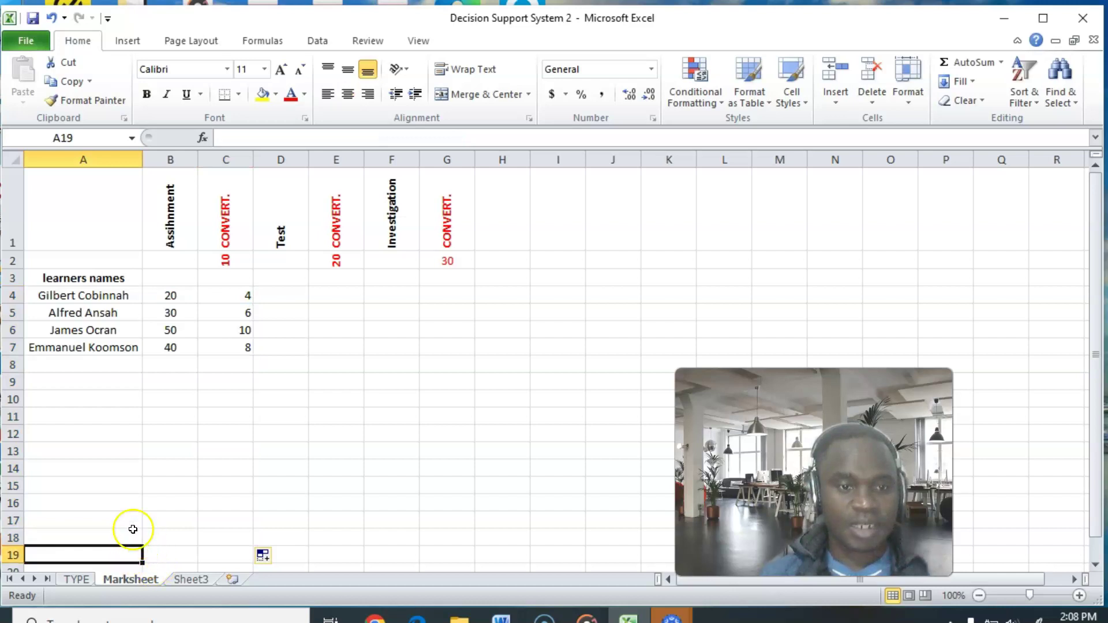
{"action": "left_click", "coordinate": [133, 534]}
{"action": "left_click", "coordinate": [108, 293]}
{"action": "left_click_drag", "start_coordinate": [108, 293], "coordinate": [240, 531]}
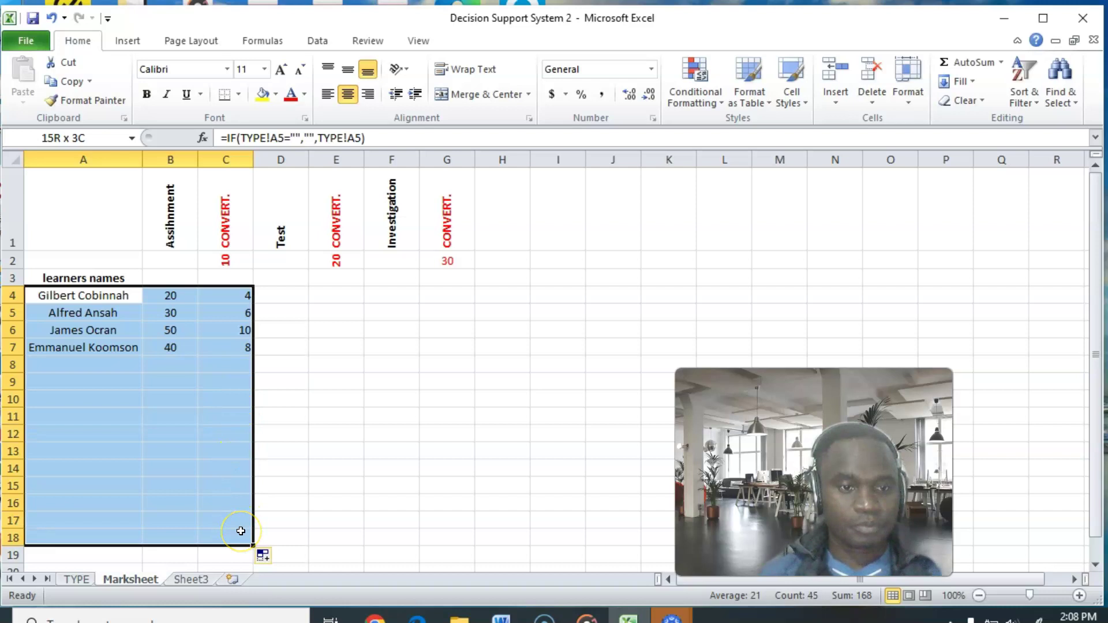
Step: Apply All Borders to A4:C18 and D4:G18, and a Thick Box Border around A4:G18
{"action": "left_click", "coordinate": [239, 95]}
{"action": "left_click", "coordinate": [253, 232]}
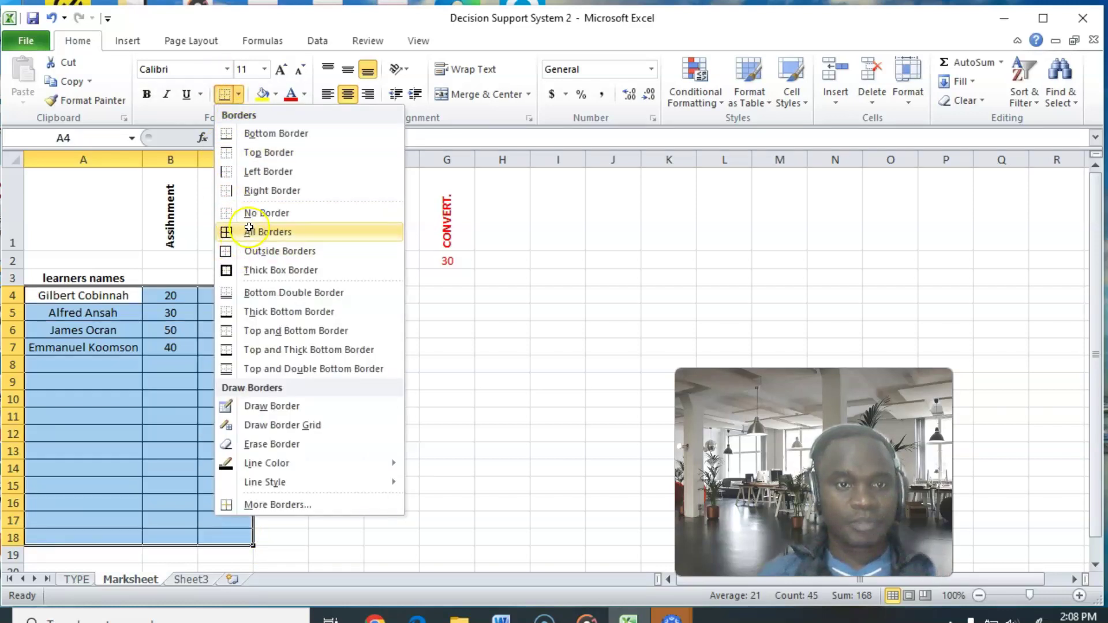
{"action": "left_click", "coordinate": [177, 533]}
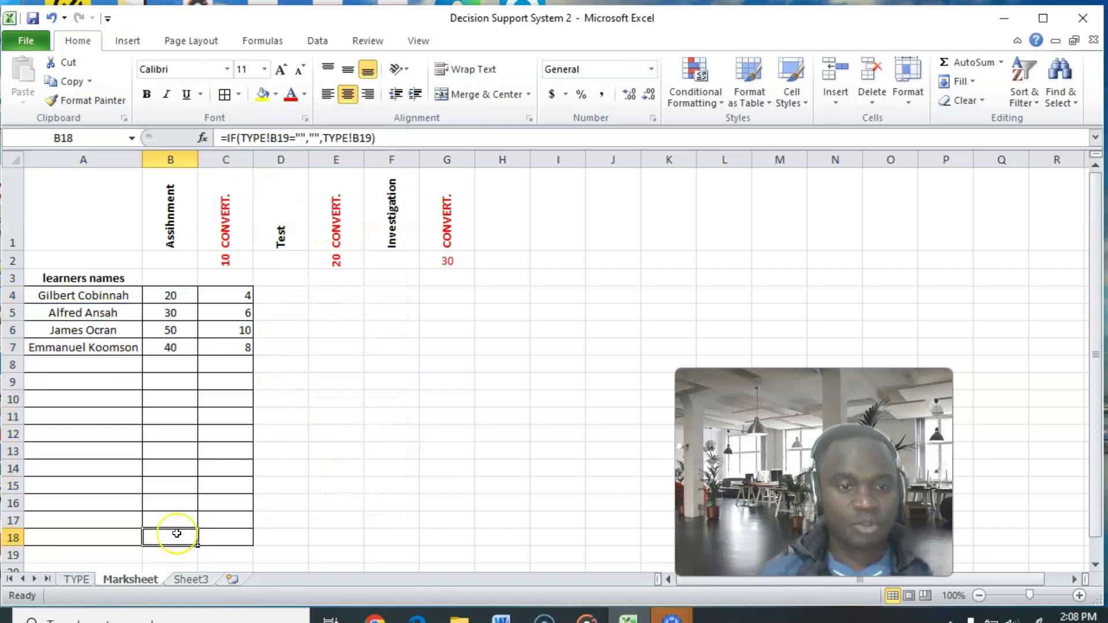
{"action": "left_click_drag", "start_coordinate": [93, 294], "coordinate": [459, 530]}
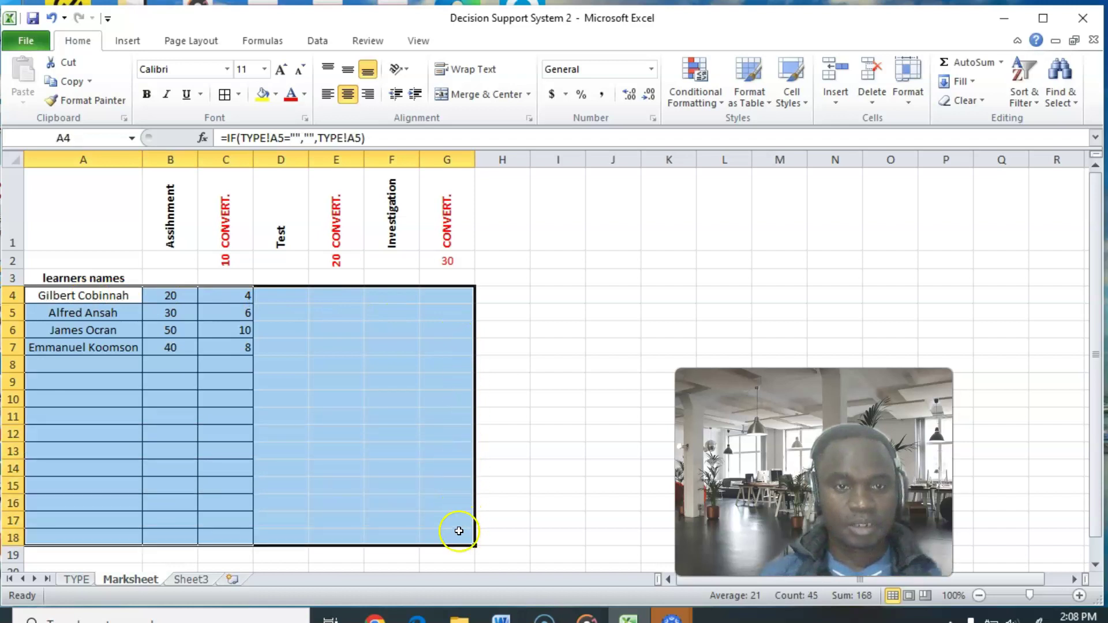
{"action": "left_click", "coordinate": [224, 94]}
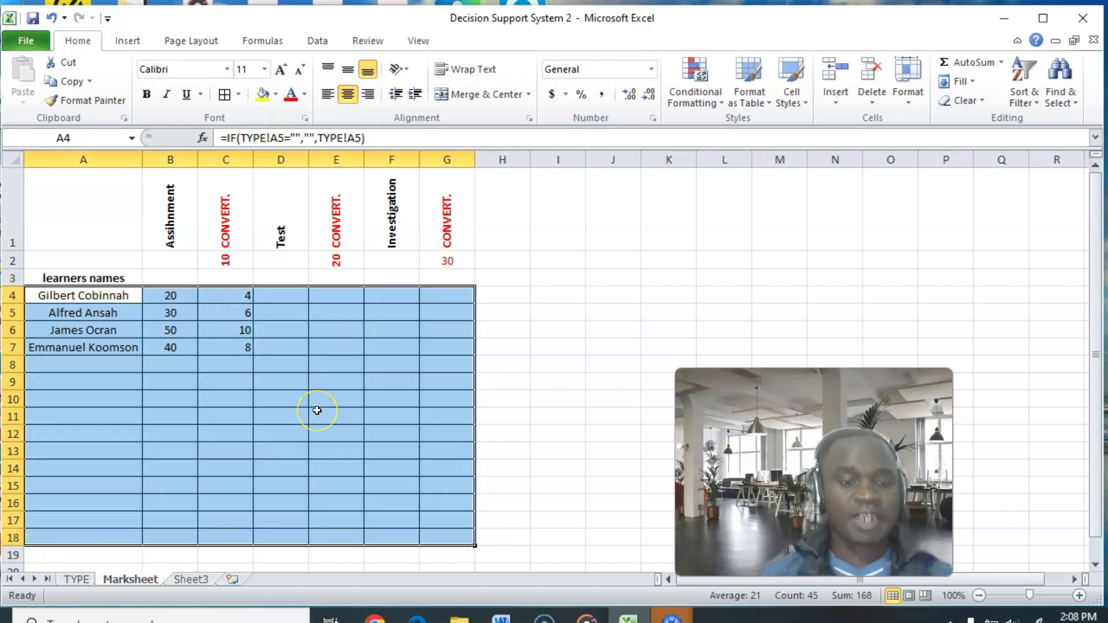
{"action": "left_click", "coordinate": [241, 94]}
{"action": "left_click", "coordinate": [260, 269]}
{"action": "left_click", "coordinate": [550, 313]}
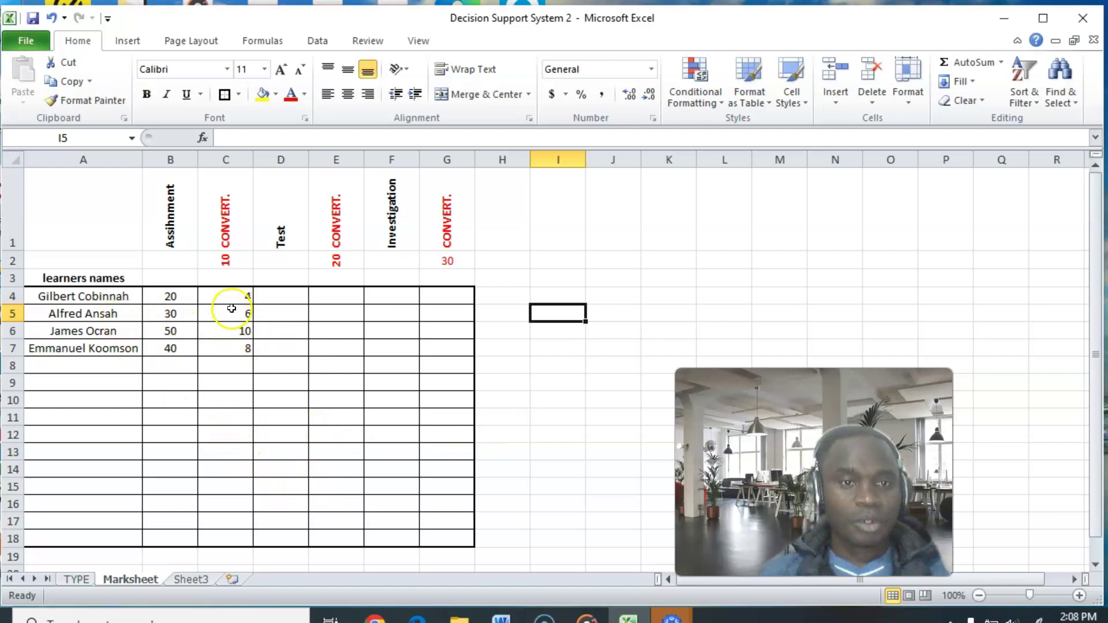
Step: Check the conversion formula in C18 and the empty cell below, then select D4
{"action": "left_click", "coordinate": [230, 541]}
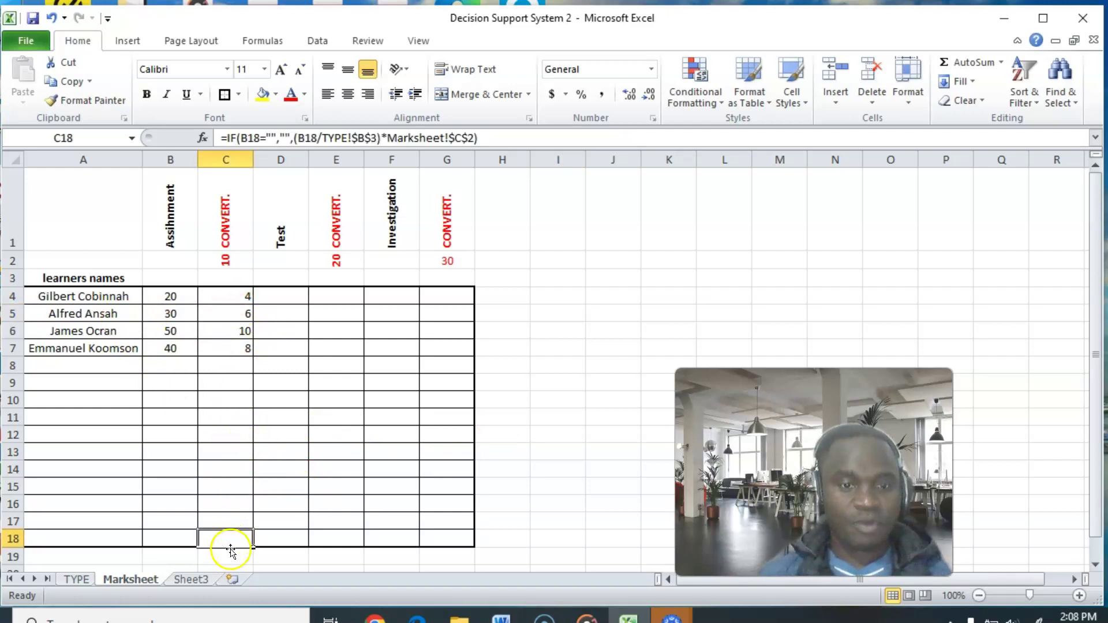
{"action": "left_click", "coordinate": [227, 561]}
{"action": "left_click", "coordinate": [226, 535]}
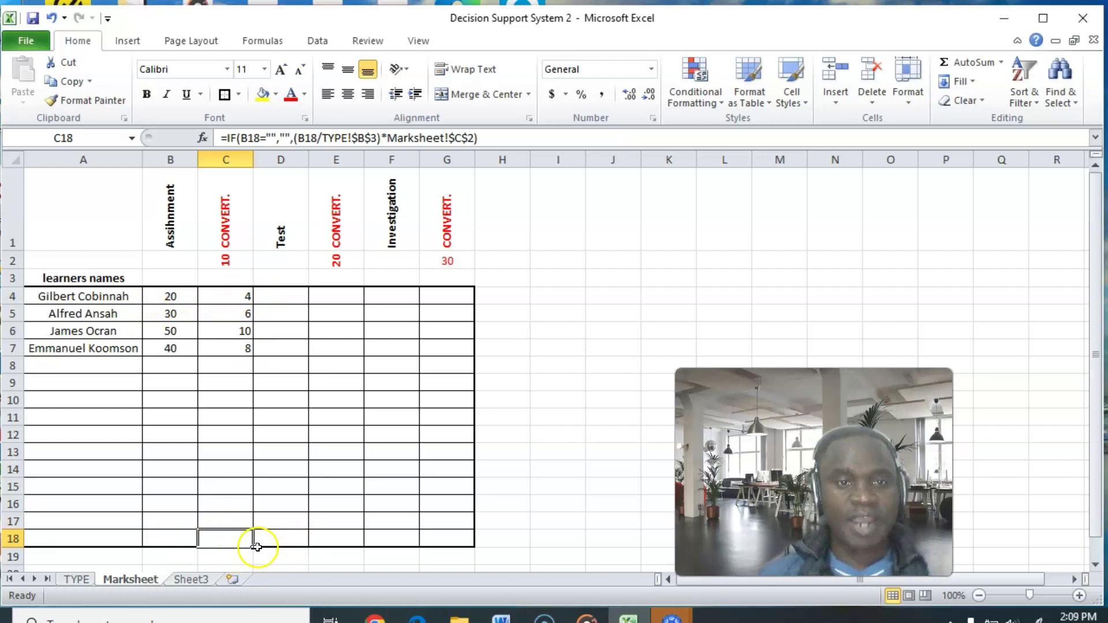
{"action": "left_click", "coordinate": [286, 294]}
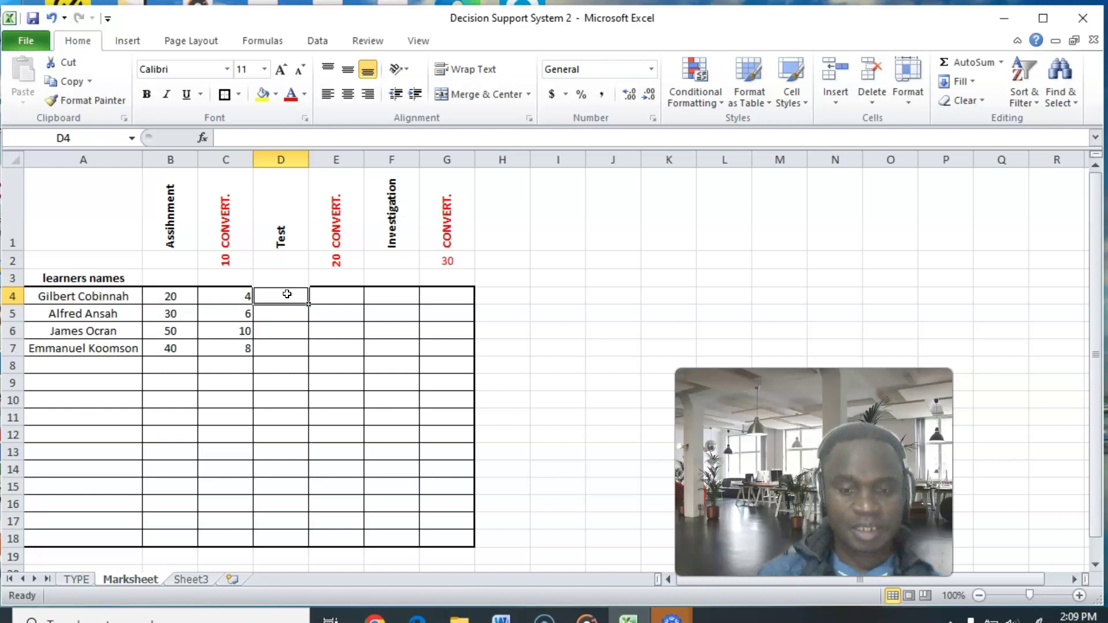
Step: Look up the first learner's Test mark in TYPE!C5 before writing D4's formula
{"action": "type", "text": "if("}
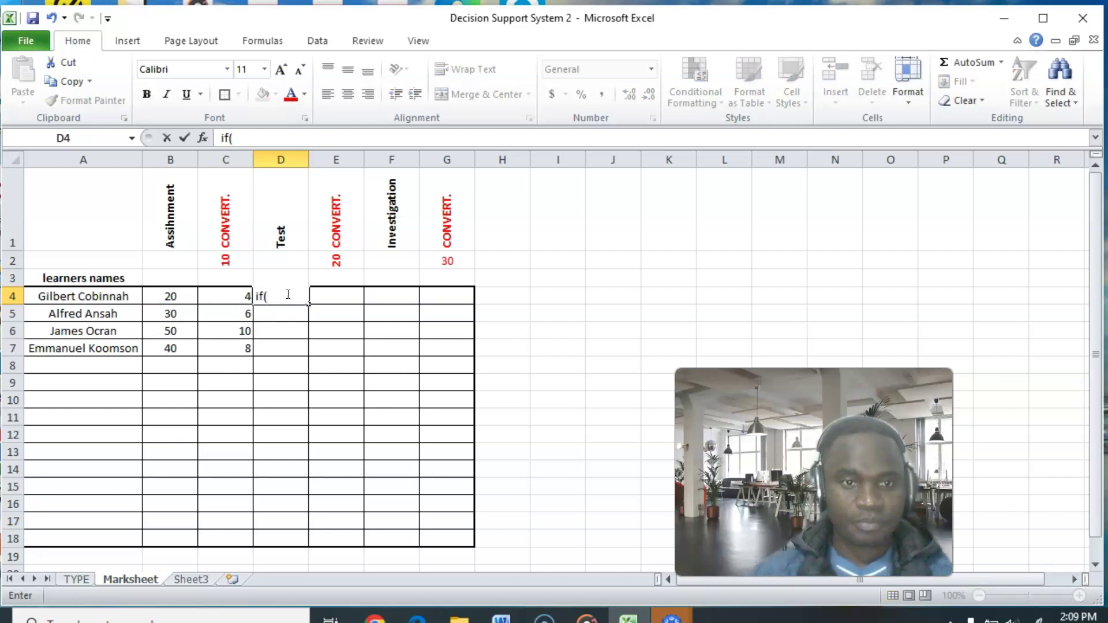
{"action": "left_click", "coordinate": [78, 579]}
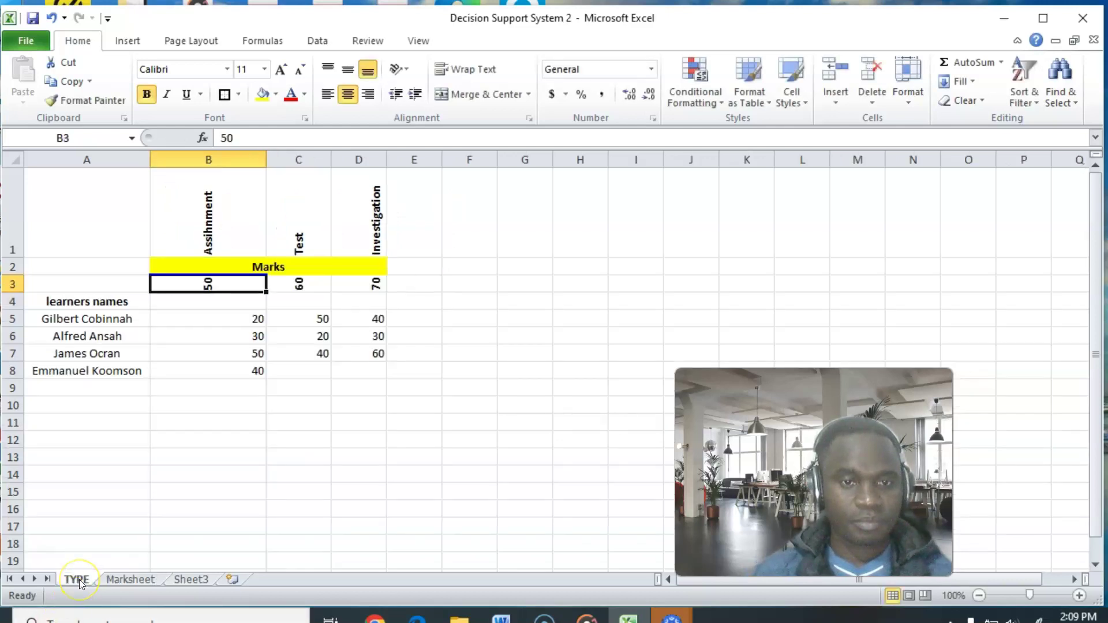
{"action": "left_click", "coordinate": [317, 317]}
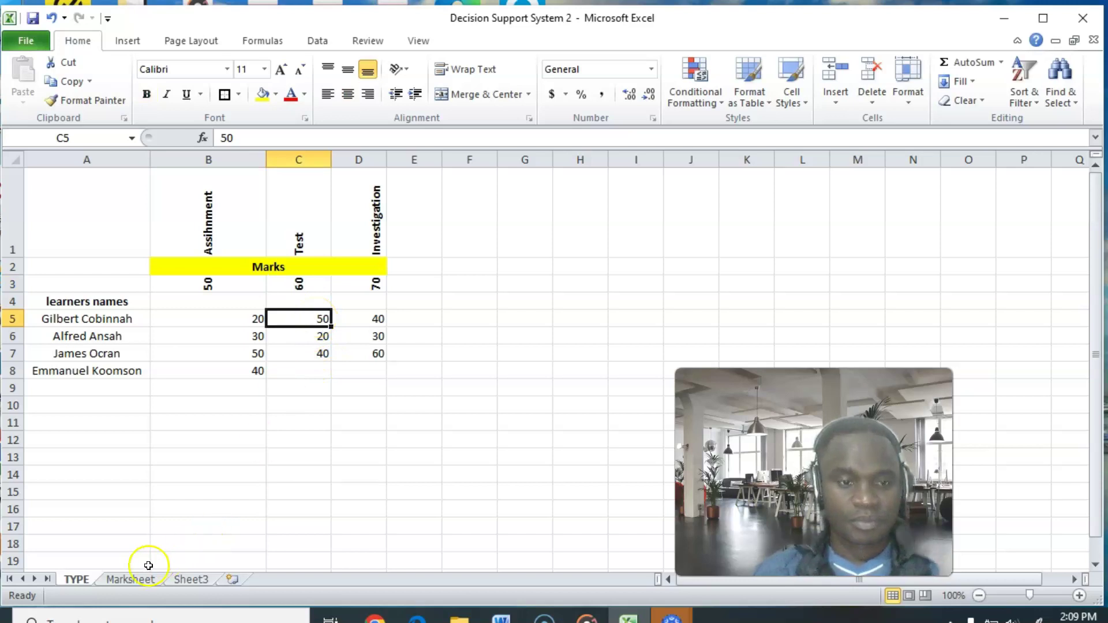
{"action": "left_click", "coordinate": [131, 580]}
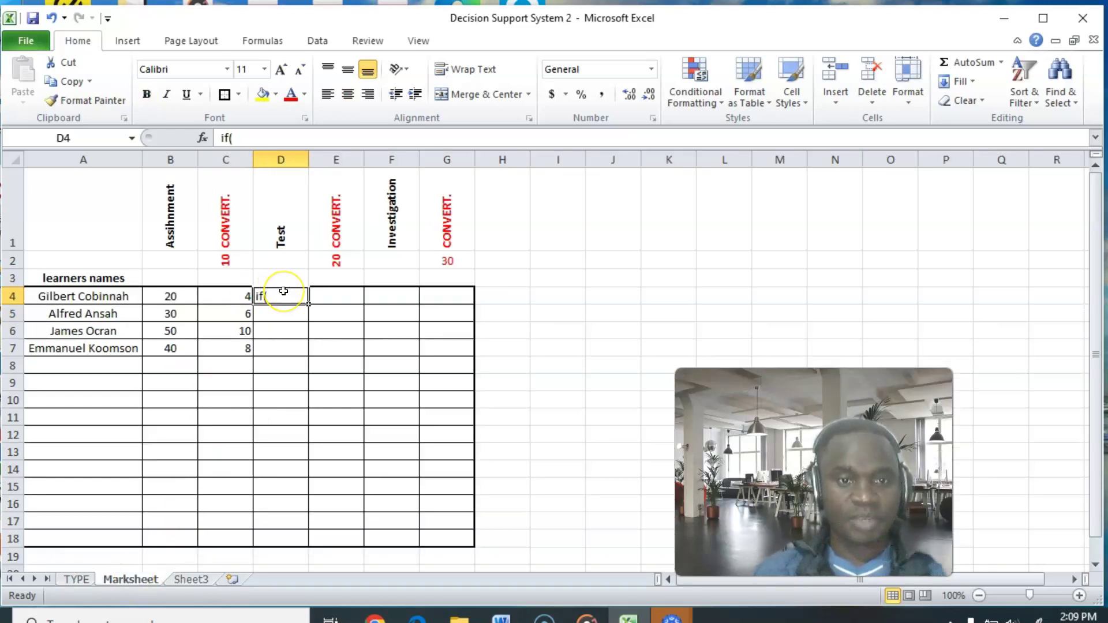
{"action": "left_click", "coordinate": [220, 136]}
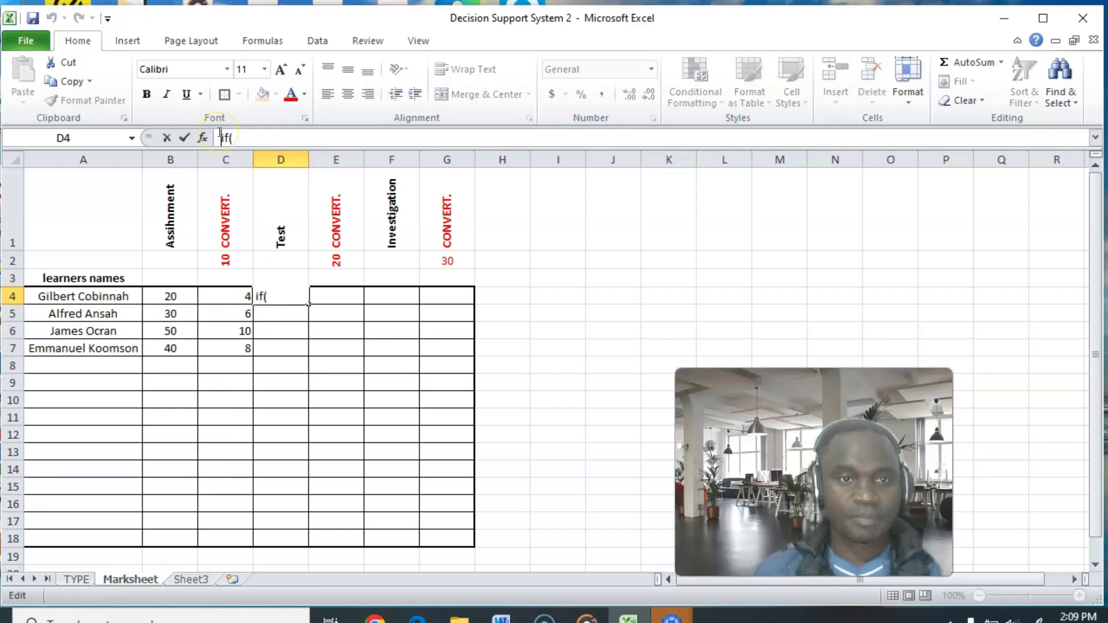
Step: Enter =IF(TYPE!C5="","",TYPE!C5) in D4 to pull the Test mark 50
{"action": "type", "text": "="}
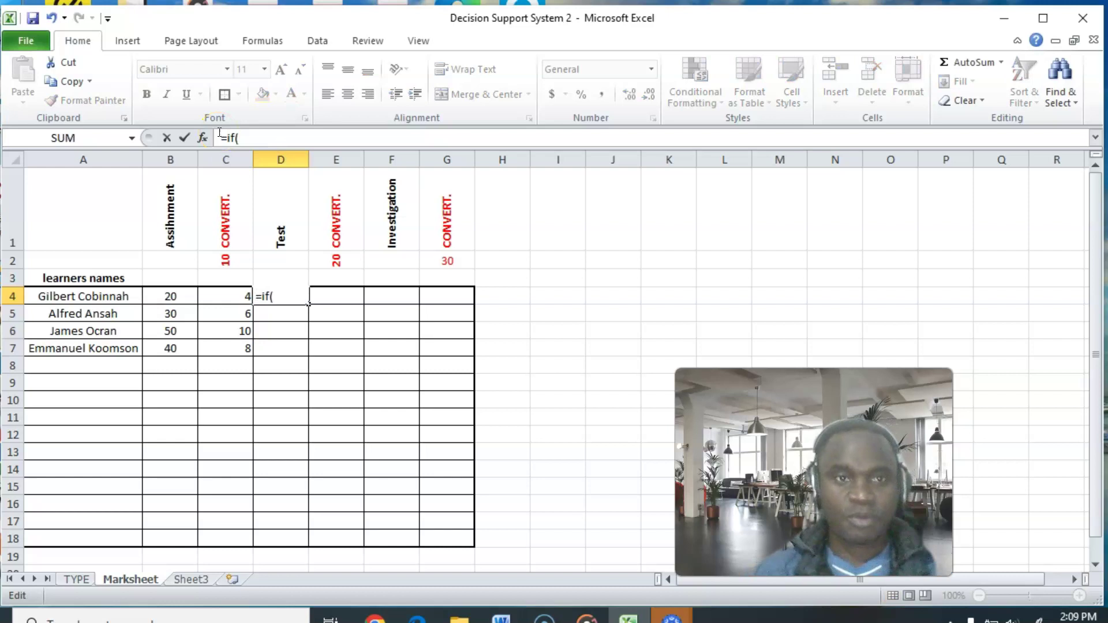
{"action": "left_click", "coordinate": [262, 135]}
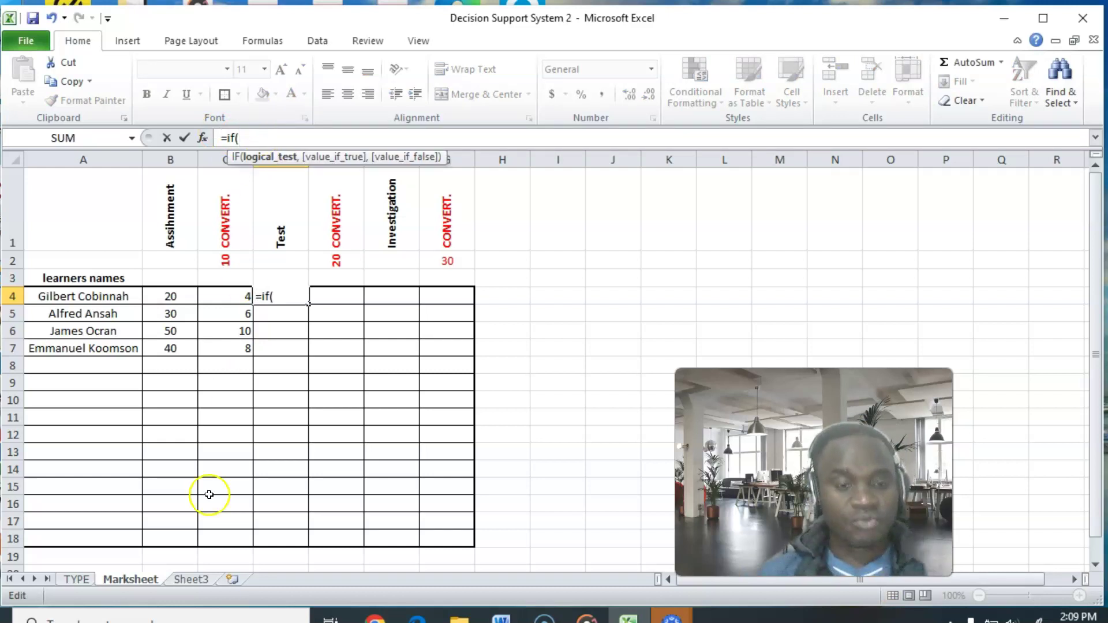
{"action": "left_click", "coordinate": [78, 578]}
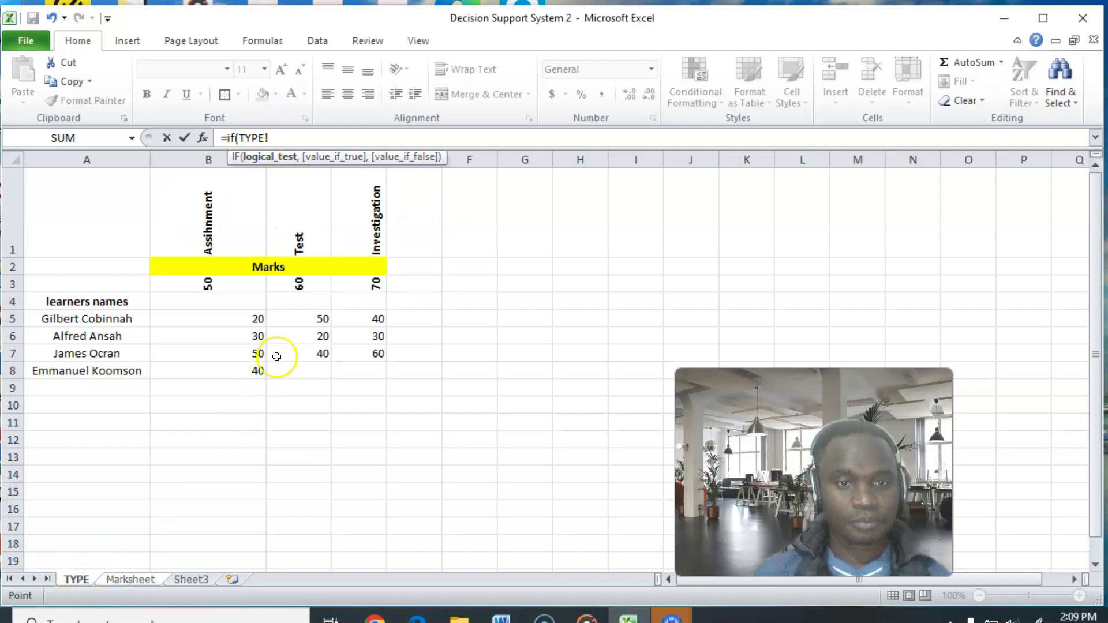
{"action": "type", "text": "=\"\",\"\","}
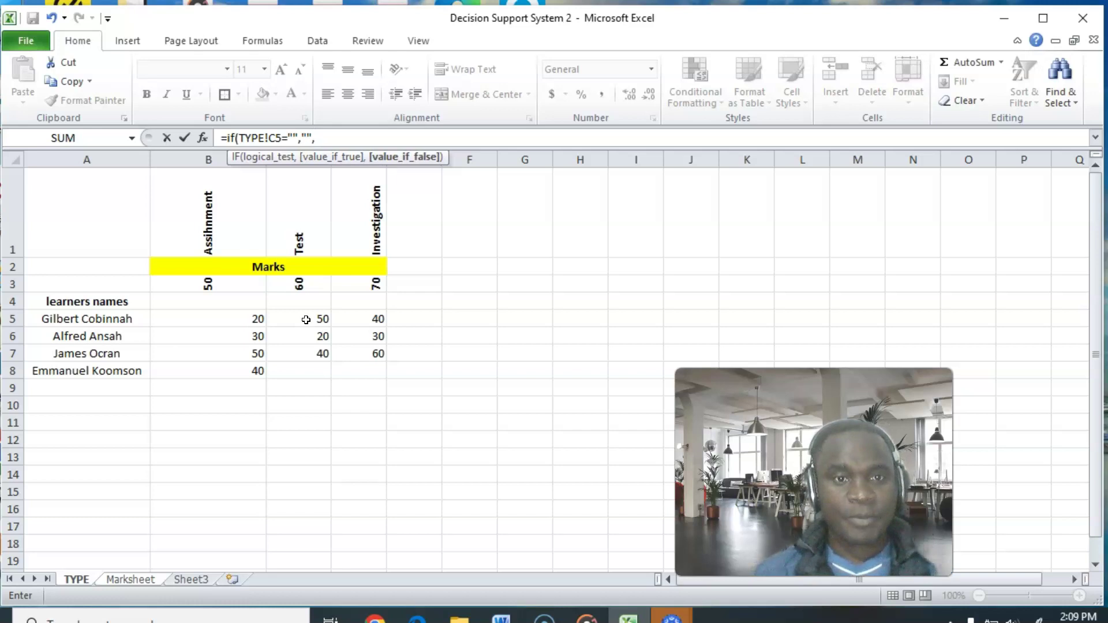
{"action": "left_click", "coordinate": [306, 320]}
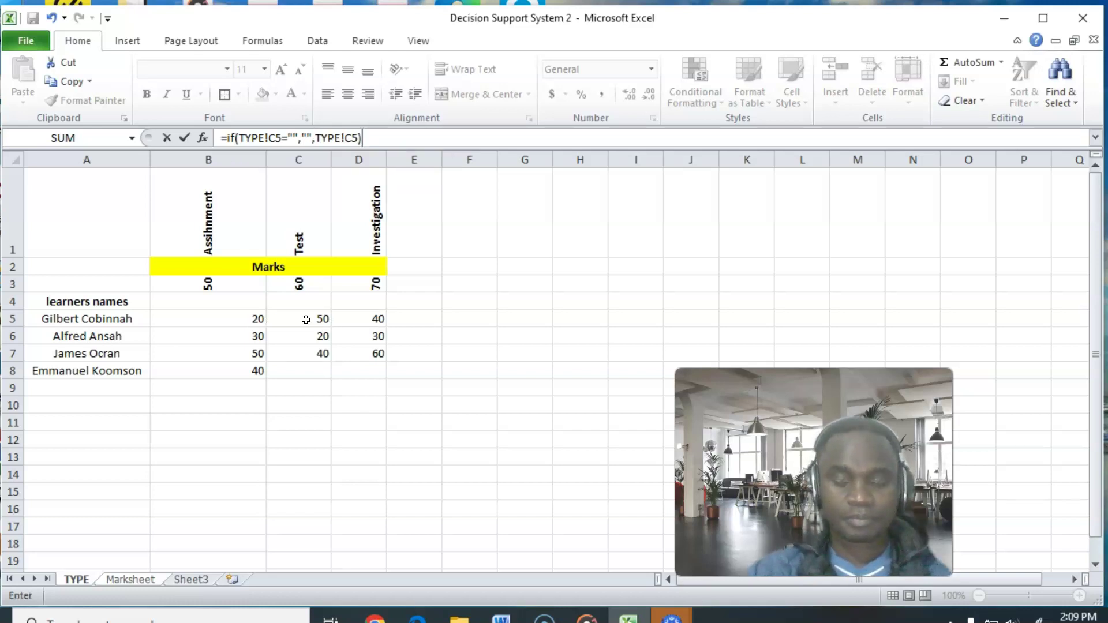
{"action": "type", "text": ")"}
{"action": "key", "text": "Return"}
Step: Fill D4's formula down to D18, showing 20 and 40 for the others
{"action": "left_click", "coordinate": [294, 296]}
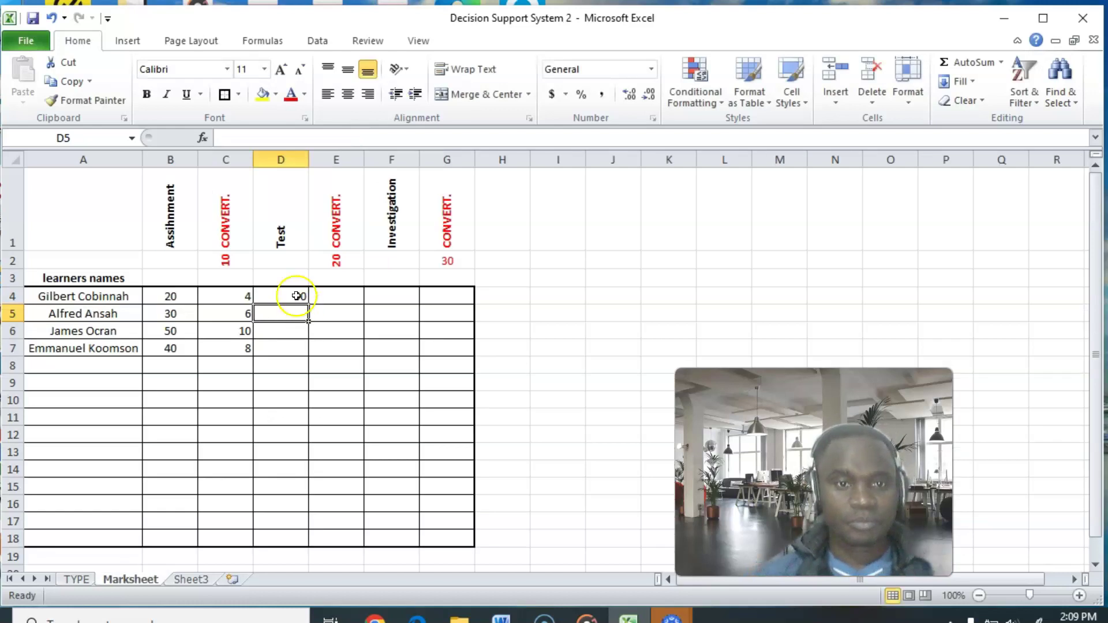
{"action": "left_click_drag", "start_coordinate": [307, 304], "coordinate": [309, 546]}
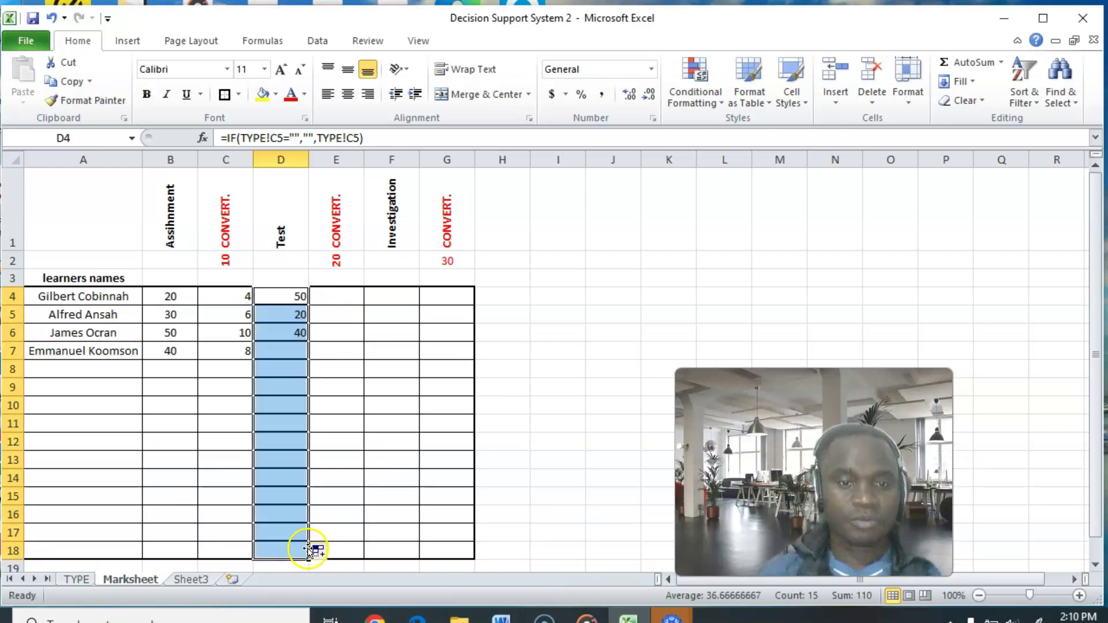
{"action": "left_click", "coordinate": [410, 469]}
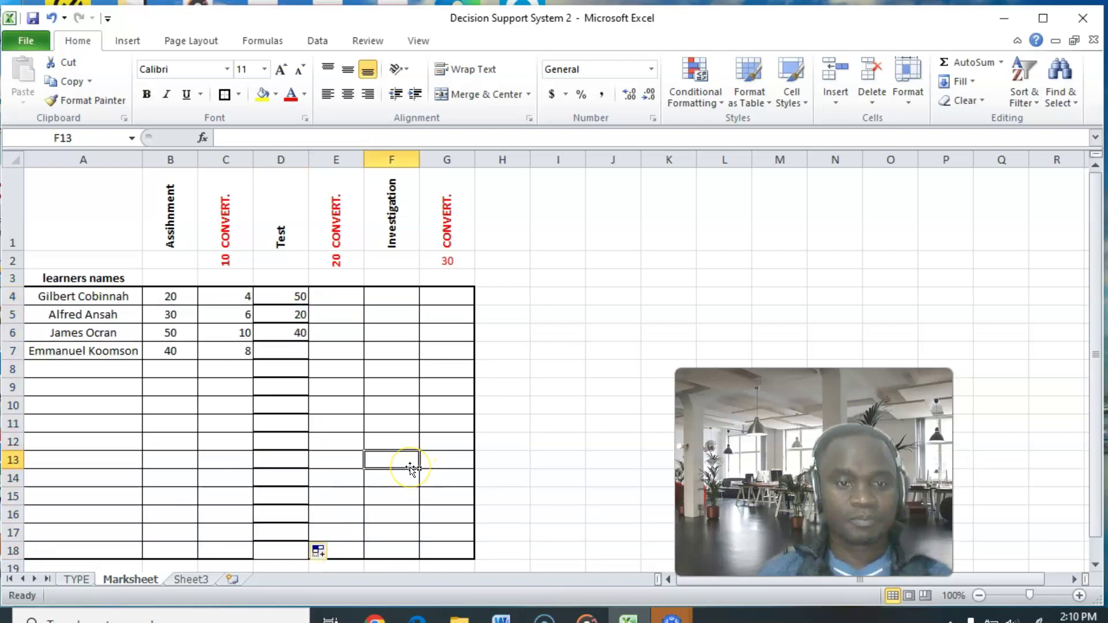
Step: Start E4's formula as =if(D4="","", after checking C4's conversion formula
{"action": "left_click", "coordinate": [339, 297]}
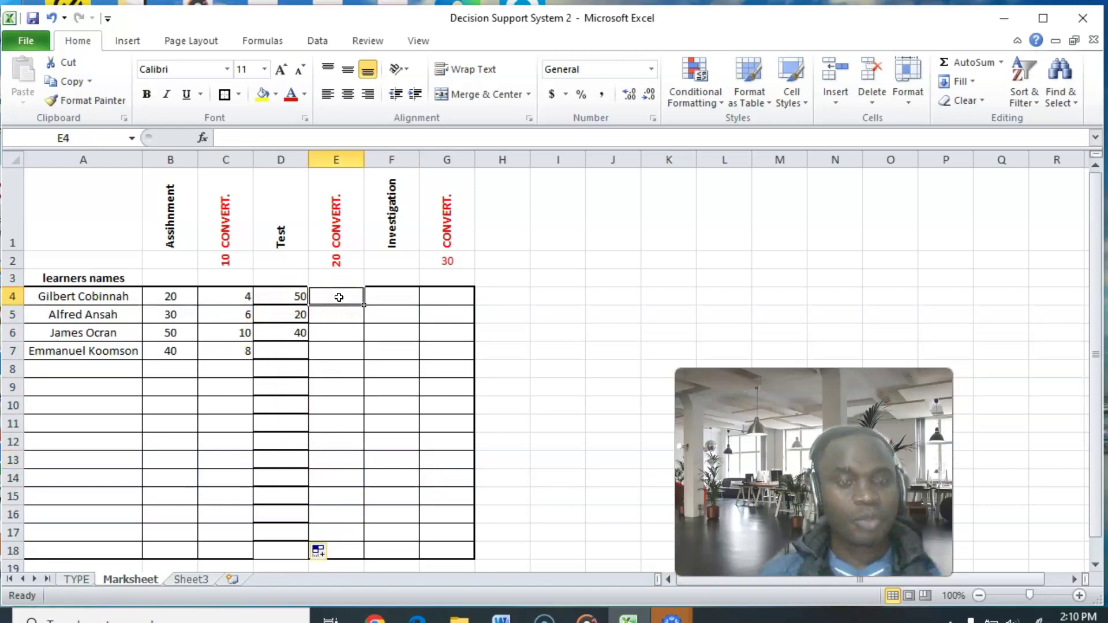
{"action": "left_click", "coordinate": [237, 299]}
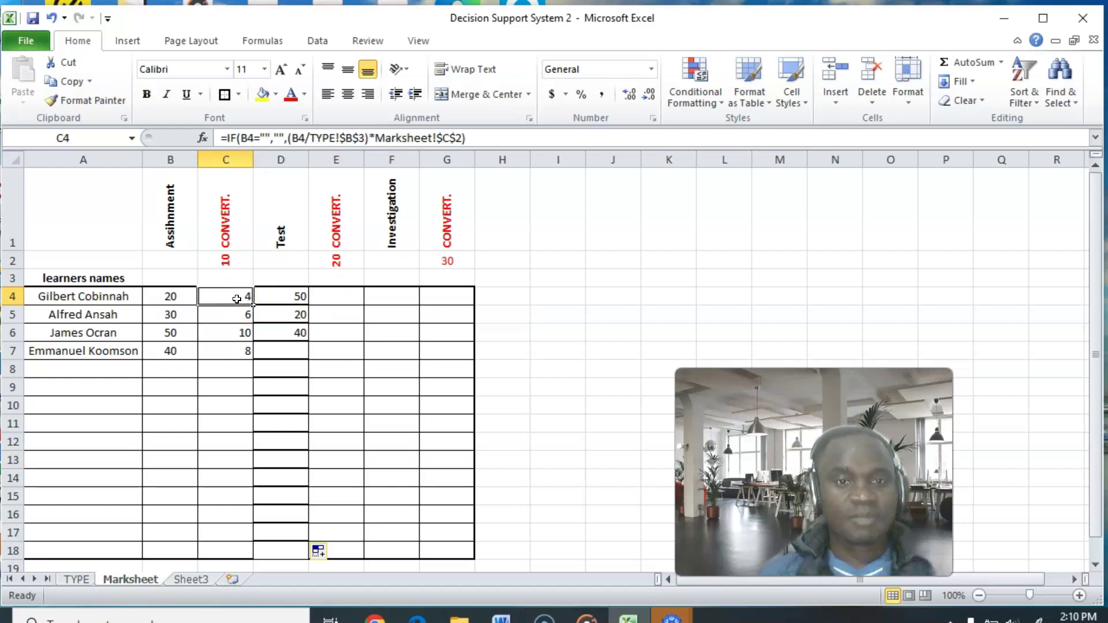
{"action": "left_click", "coordinate": [345, 294]}
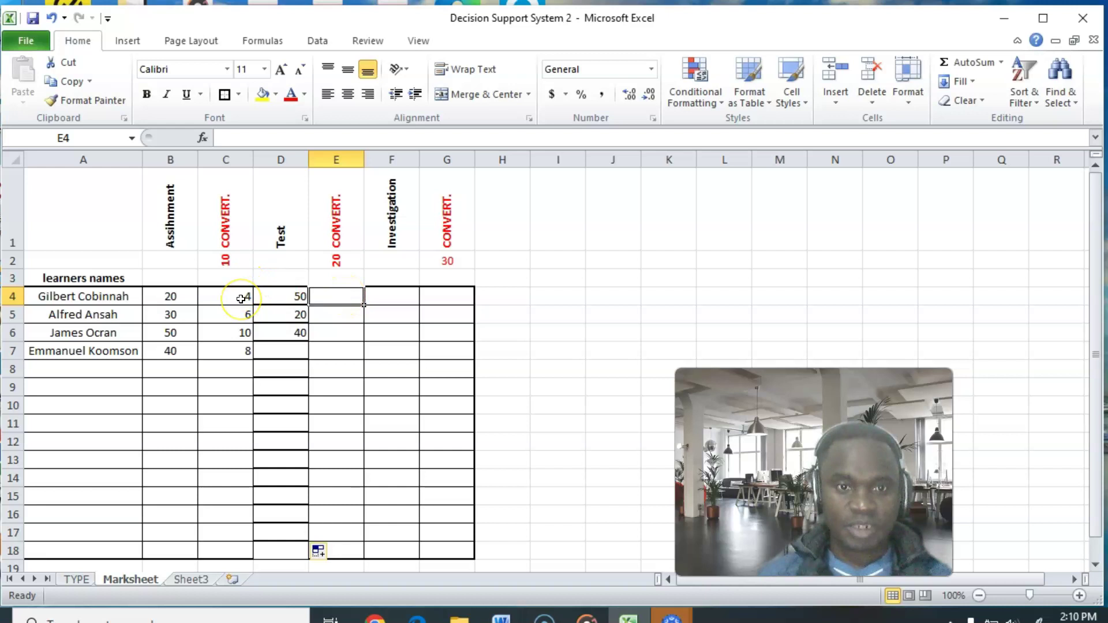
{"action": "left_click", "coordinate": [288, 136]}
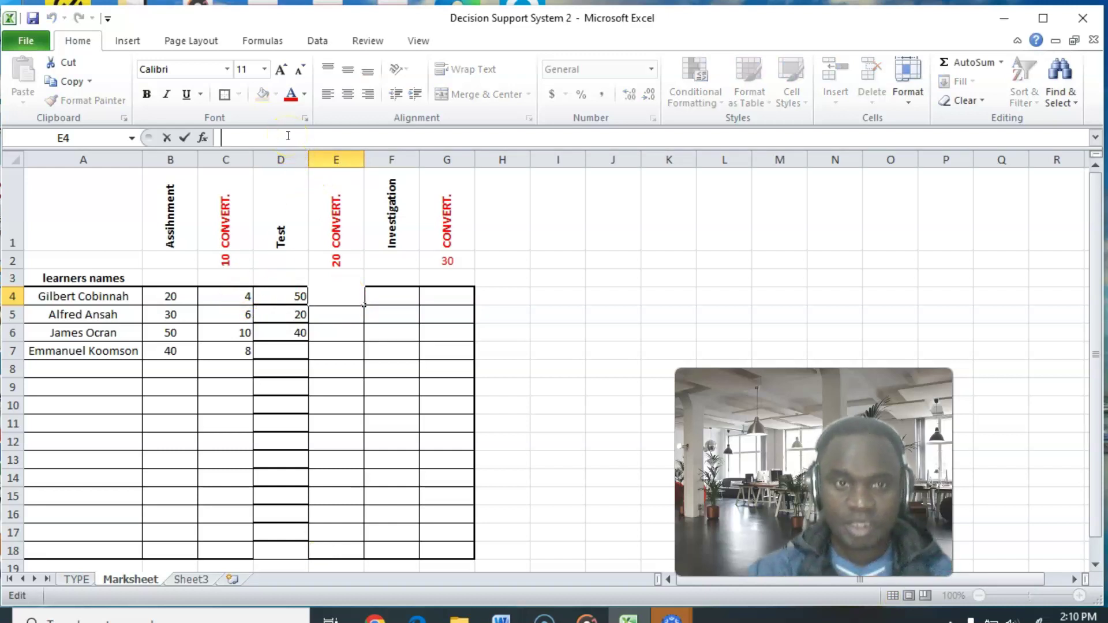
{"action": "type", "text": "=if("}
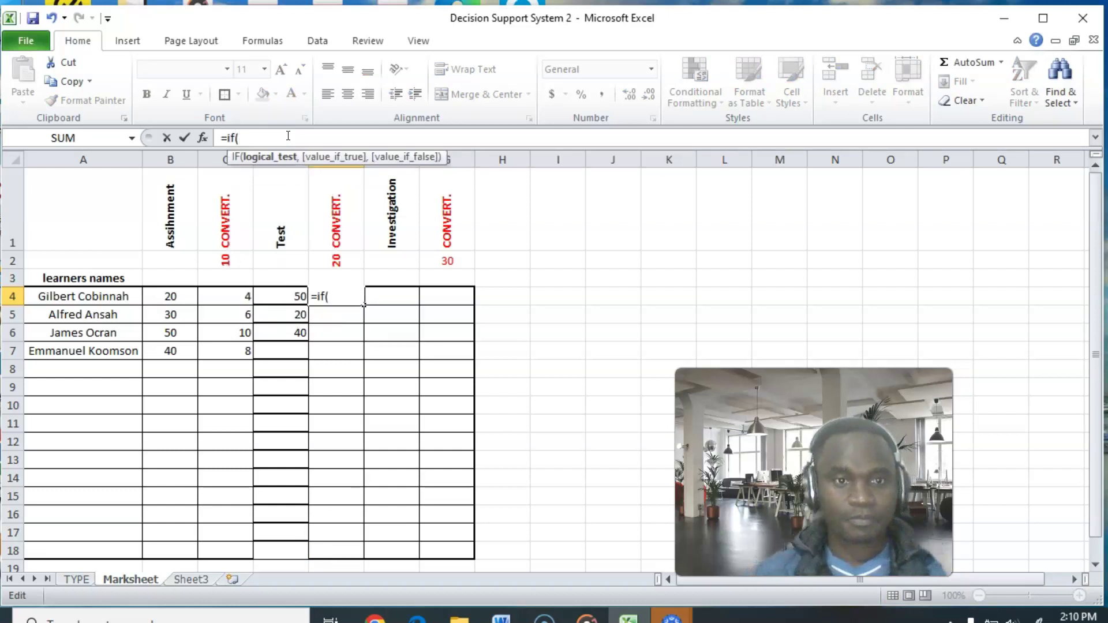
{"action": "left_click", "coordinate": [290, 295]}
{"action": "type", "text": "="}
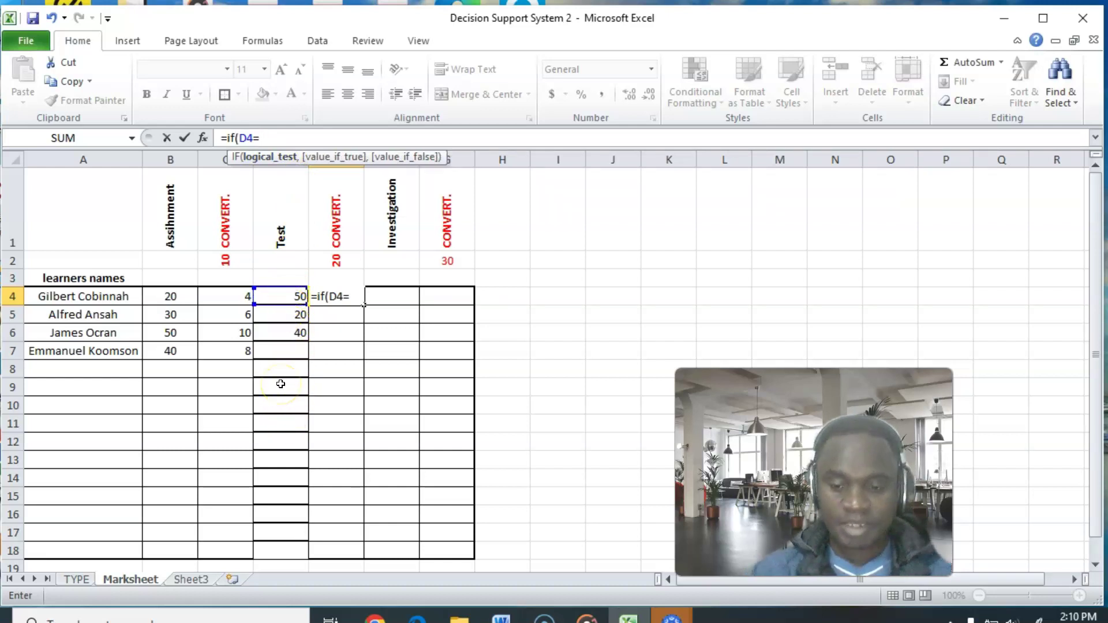
{"action": "type", "text": "\"\",\"\","}
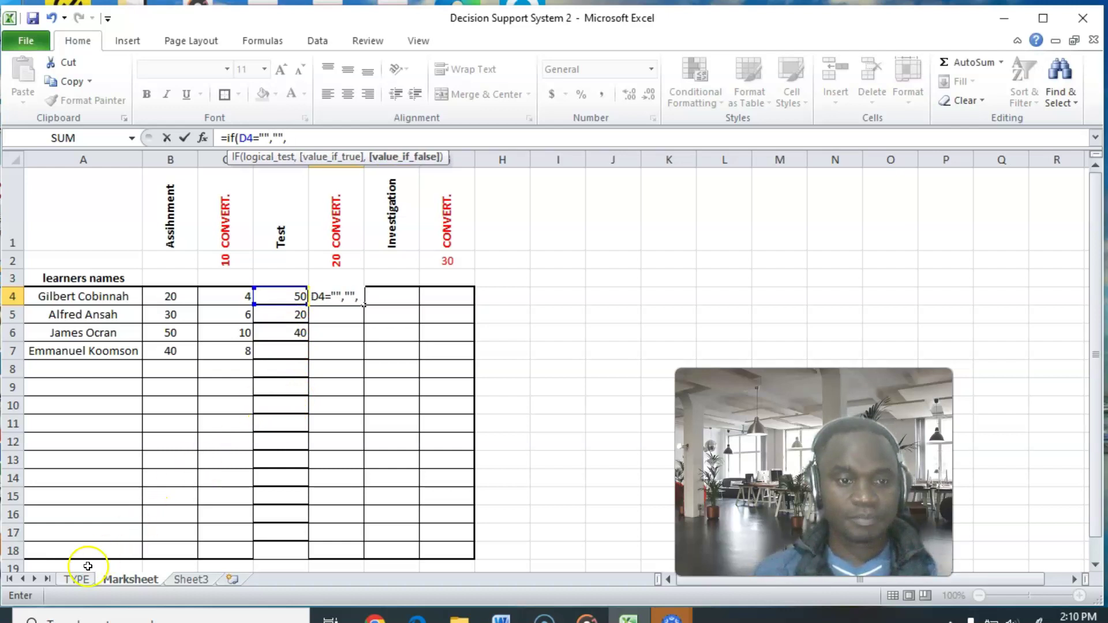
{"action": "left_click", "coordinate": [75, 579]}
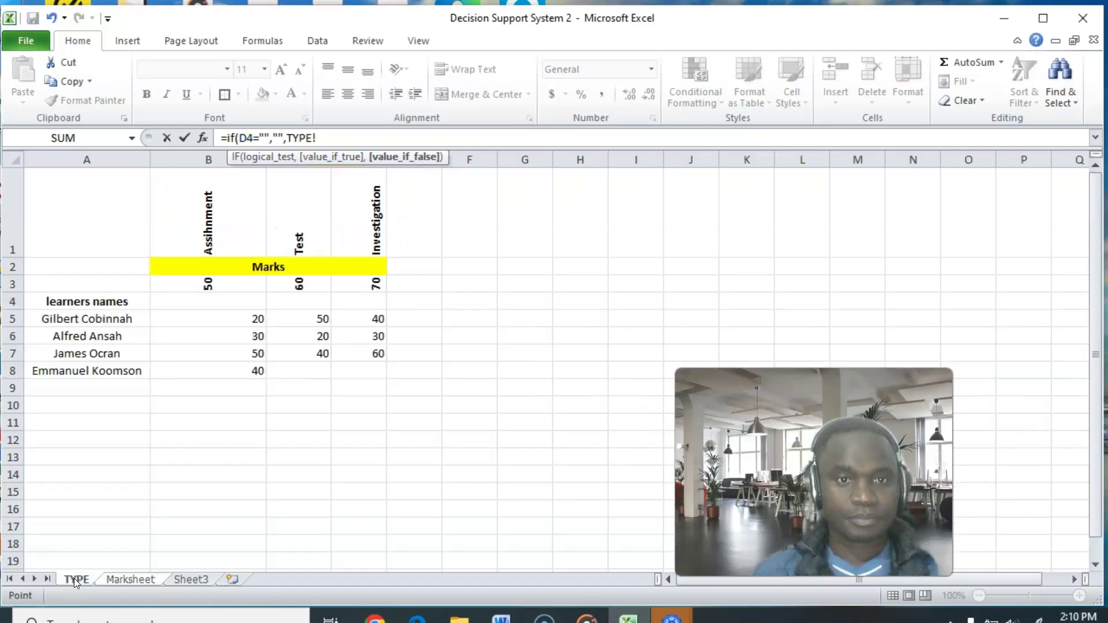
Step: Set E4's false result to (Marksheet!D4 followed by a division sign
{"action": "left_click", "coordinate": [133, 578]}
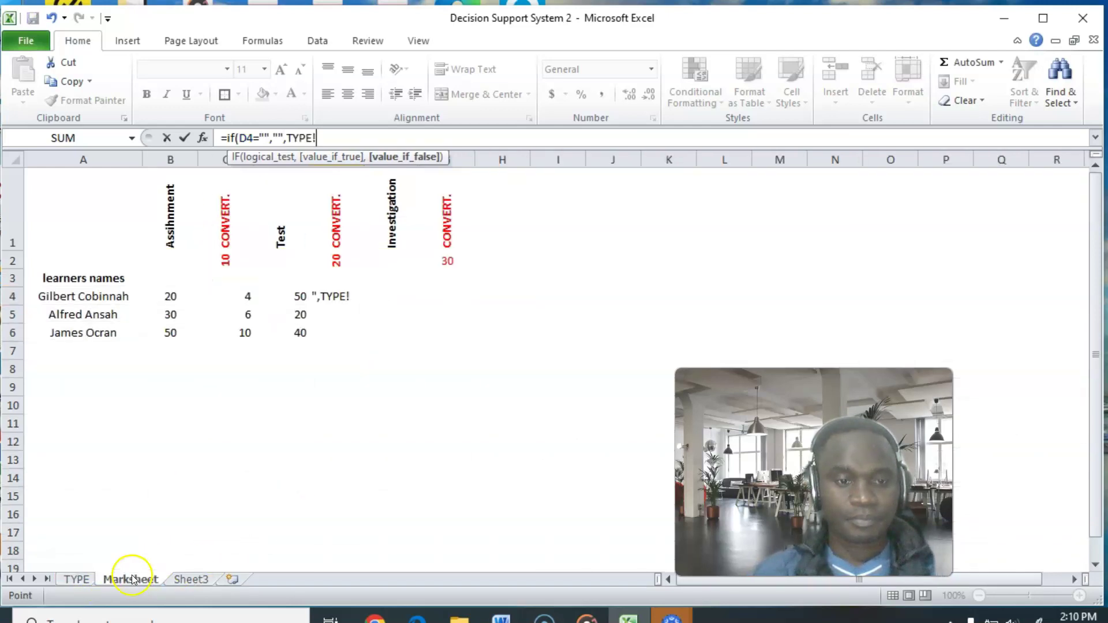
{"action": "left_click", "coordinate": [275, 296]}
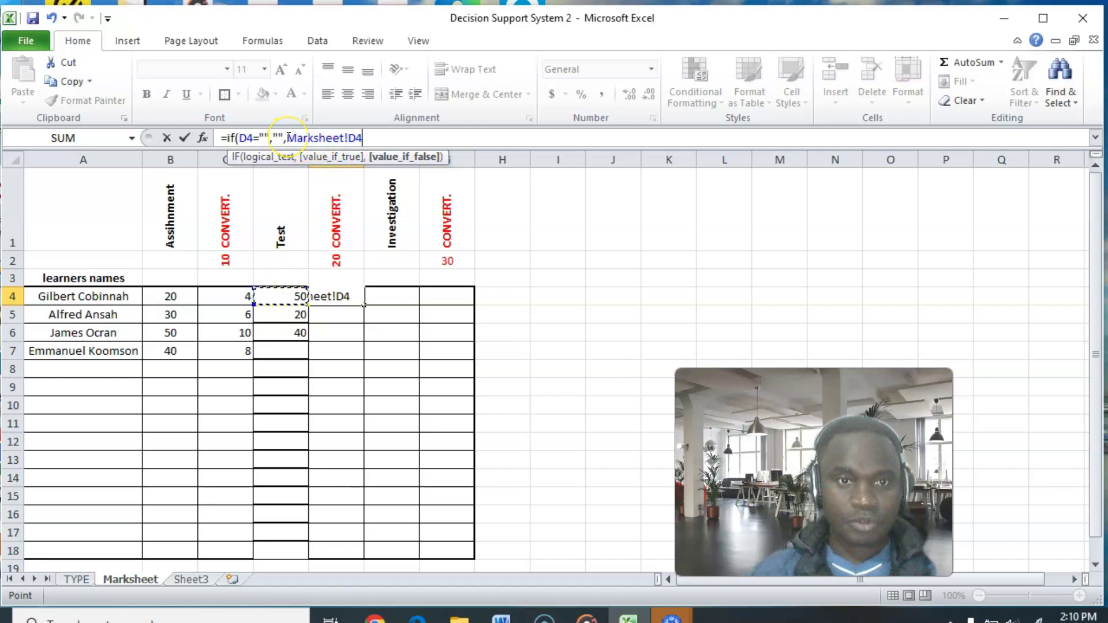
{"action": "left_click", "coordinate": [287, 138]}
{"action": "type", "text": "("}
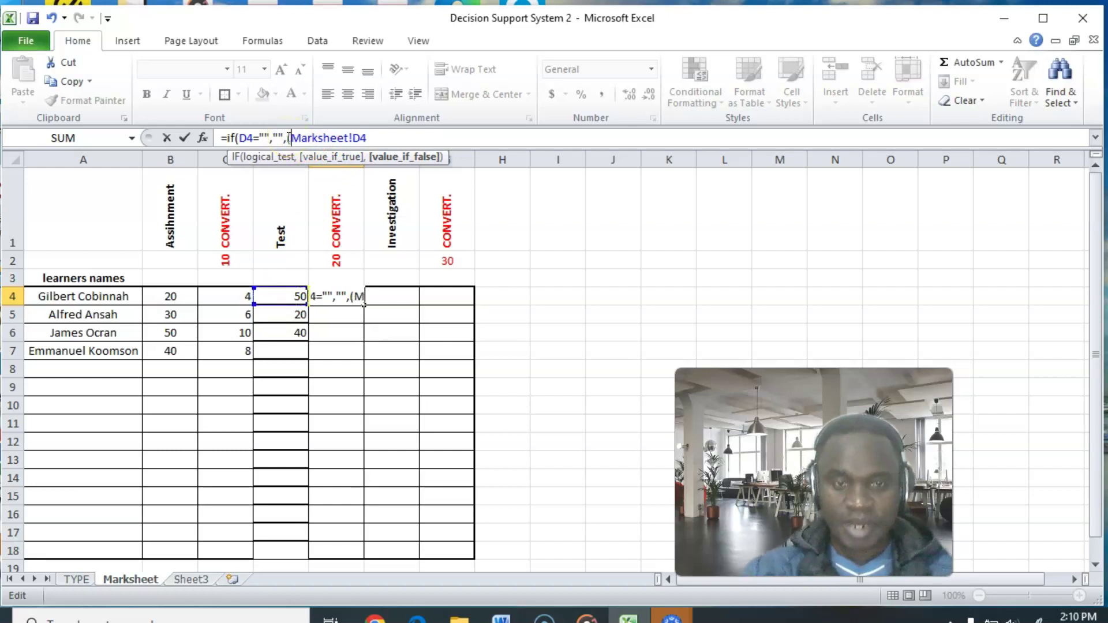
{"action": "left_click", "coordinate": [373, 139]}
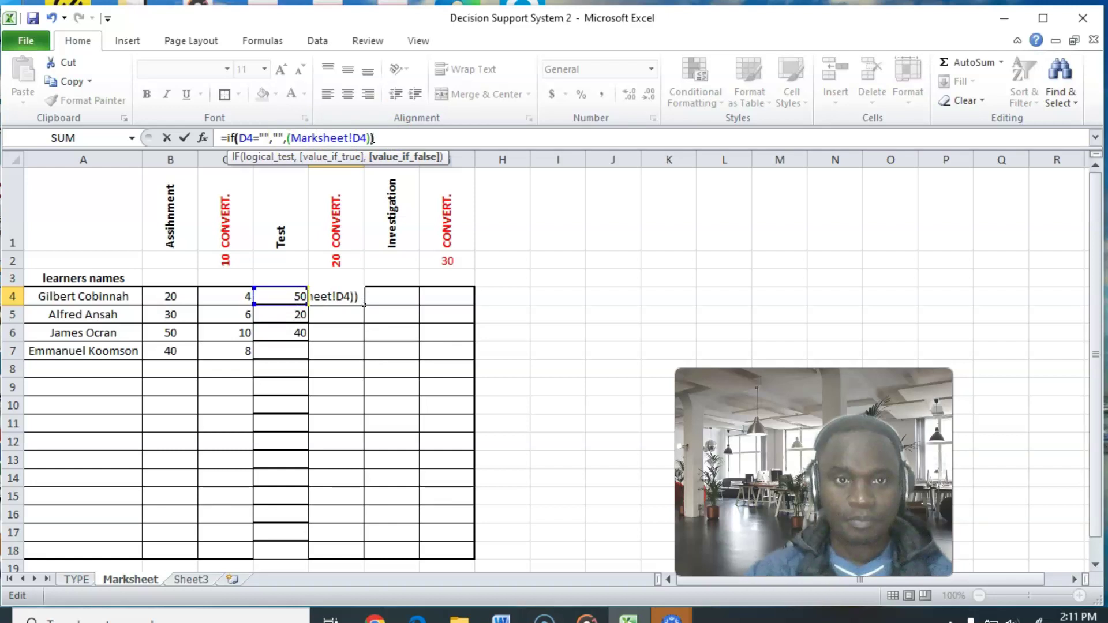
{"action": "left_click", "coordinate": [371, 139]}
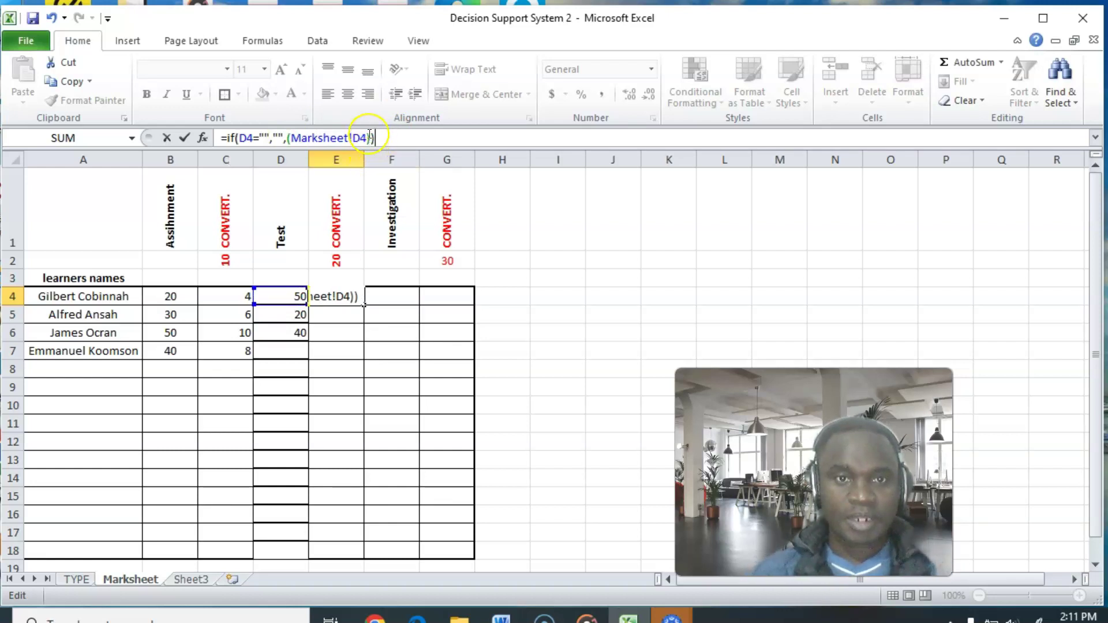
{"action": "key", "text": "Left"}
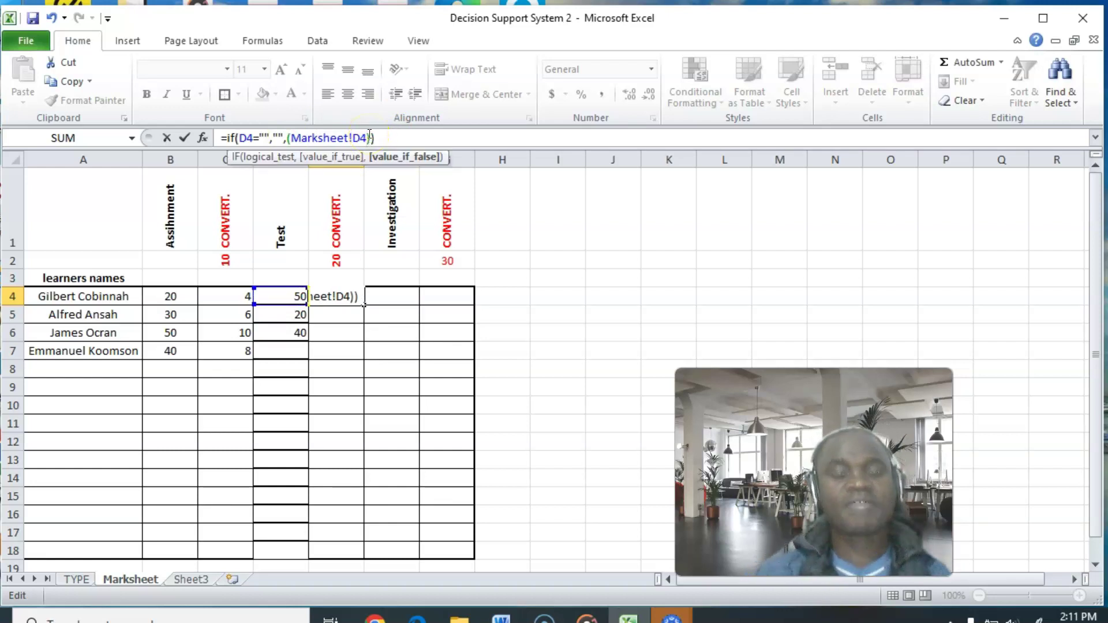
{"action": "type", "text": "/"}
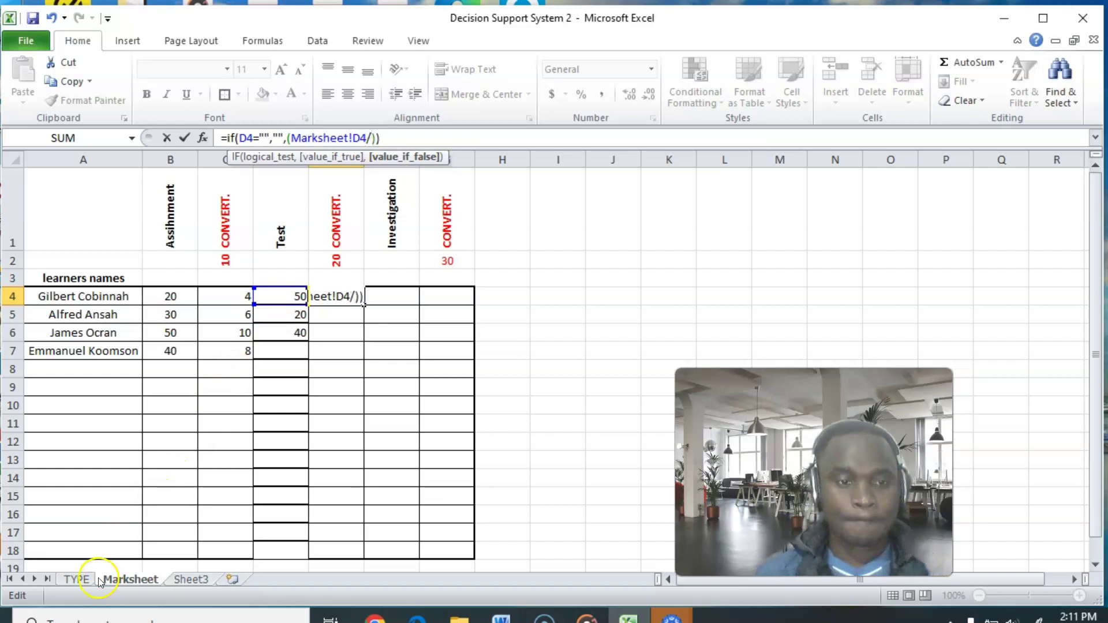
Step: Divide by TYPE!C3 (60) and multiply by Marksheet!E2 (20), giving 16.66667
{"action": "left_click", "coordinate": [77, 579]}
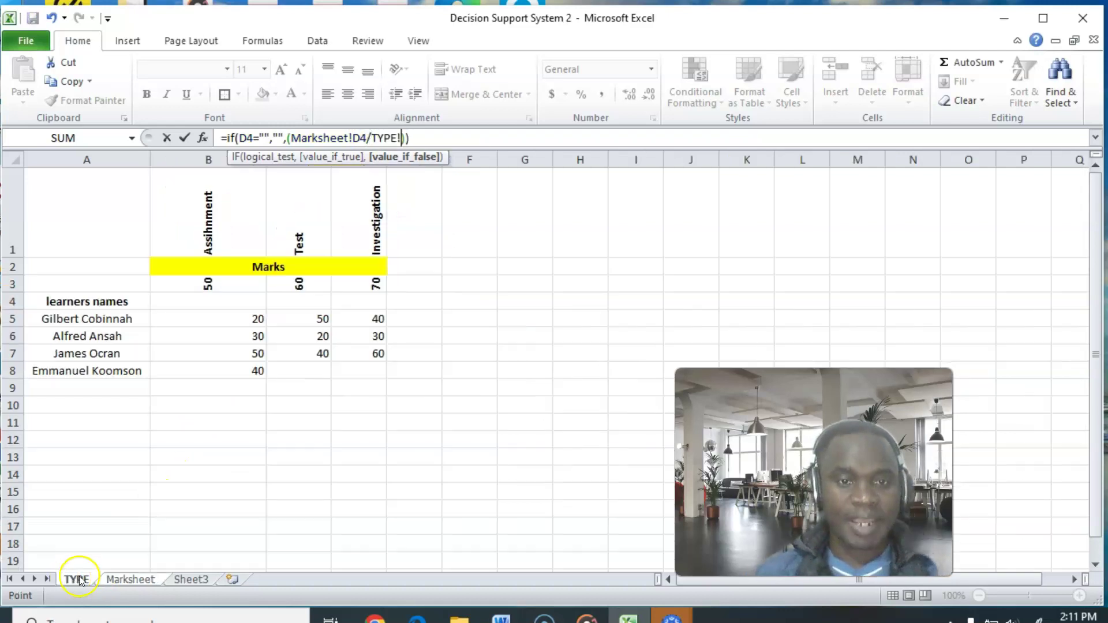
{"action": "left_click", "coordinate": [318, 284]}
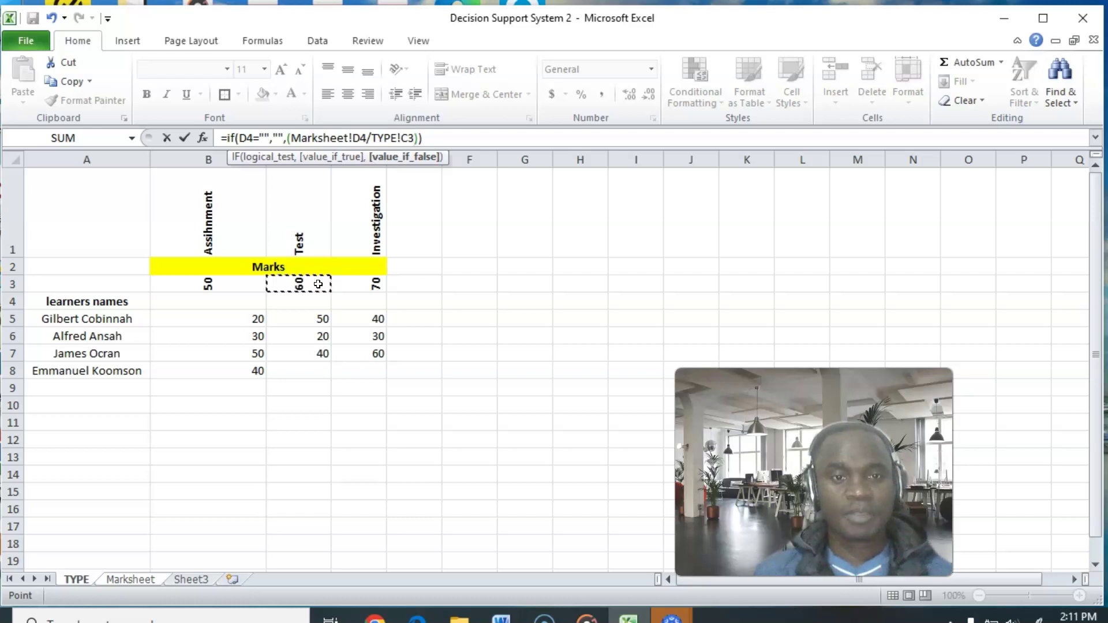
{"action": "left_click", "coordinate": [418, 138]}
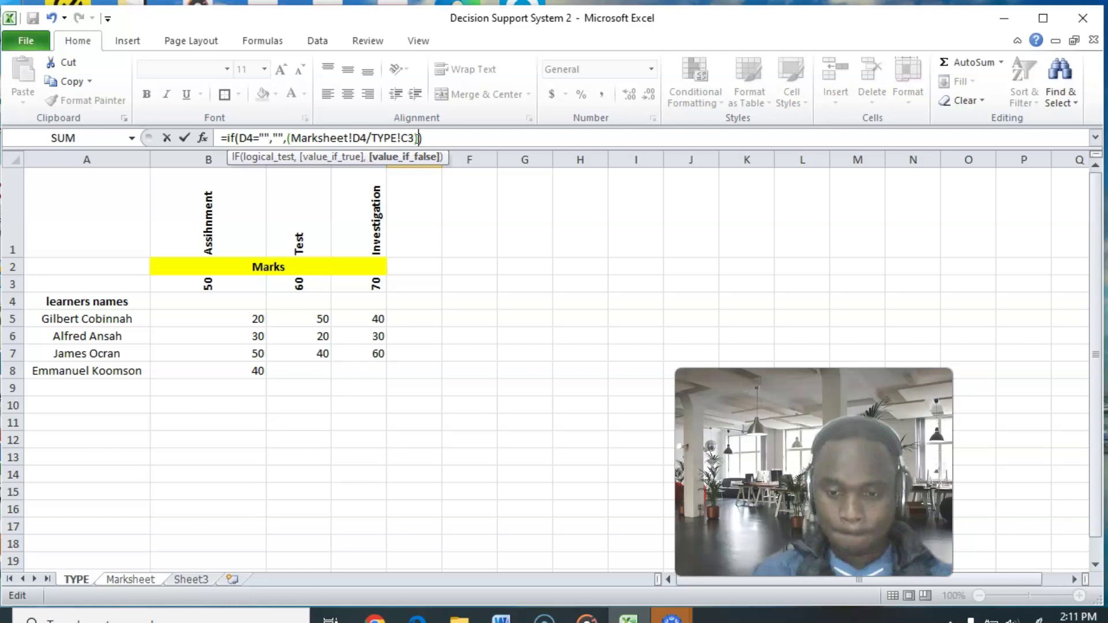
{"action": "type", "text": "*"}
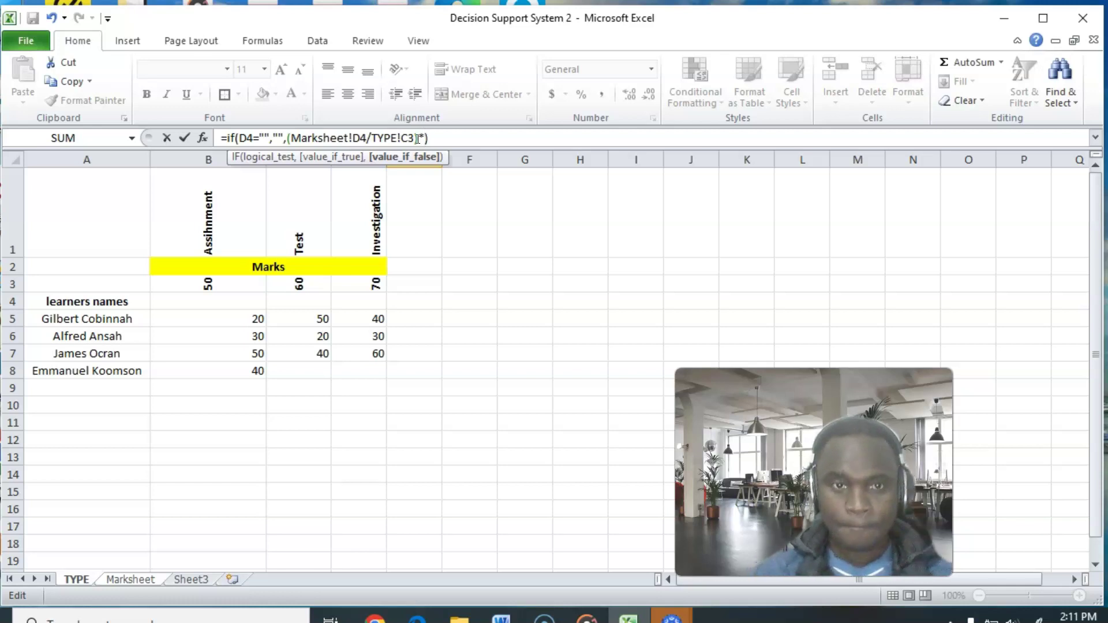
{"action": "left_click", "coordinate": [140, 579]}
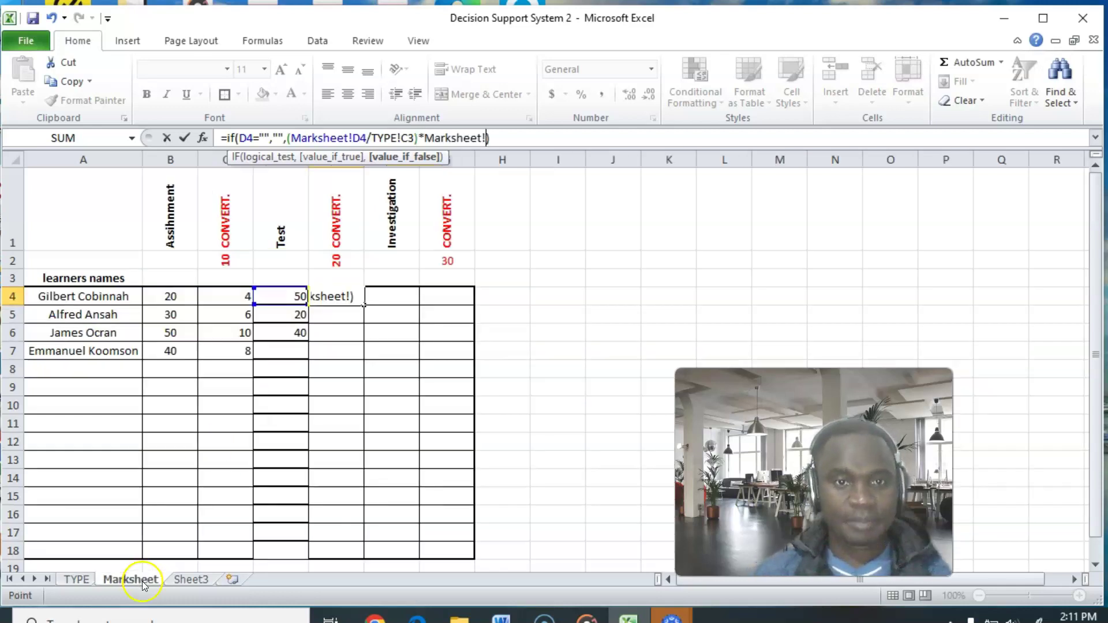
{"action": "left_click", "coordinate": [336, 258]}
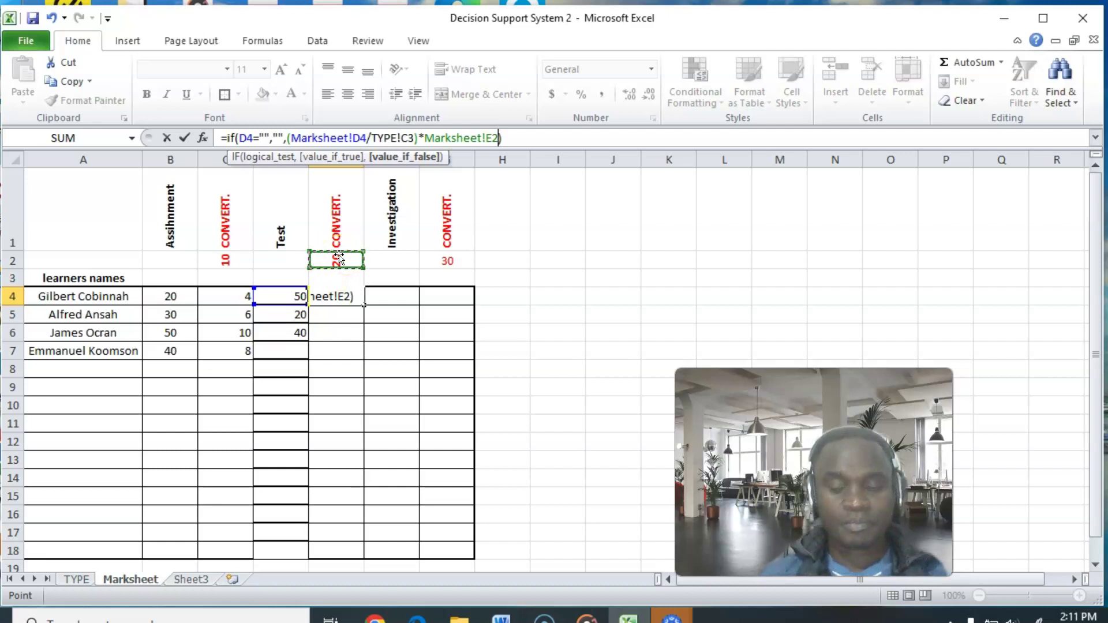
{"action": "left_click", "coordinate": [520, 141]}
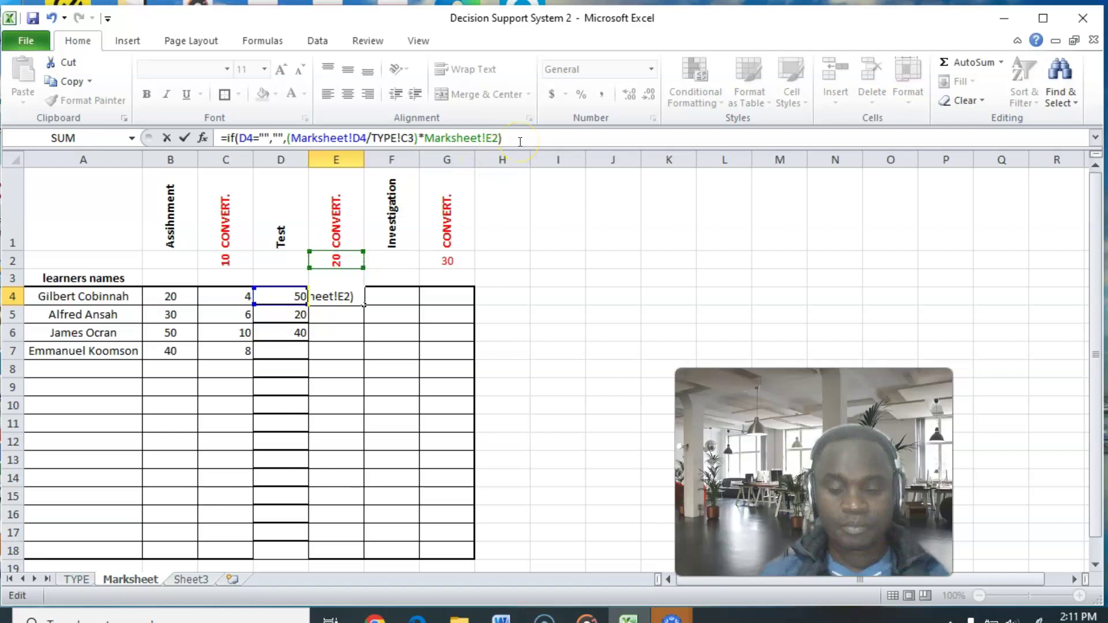
{"action": "key", "text": "Return"}
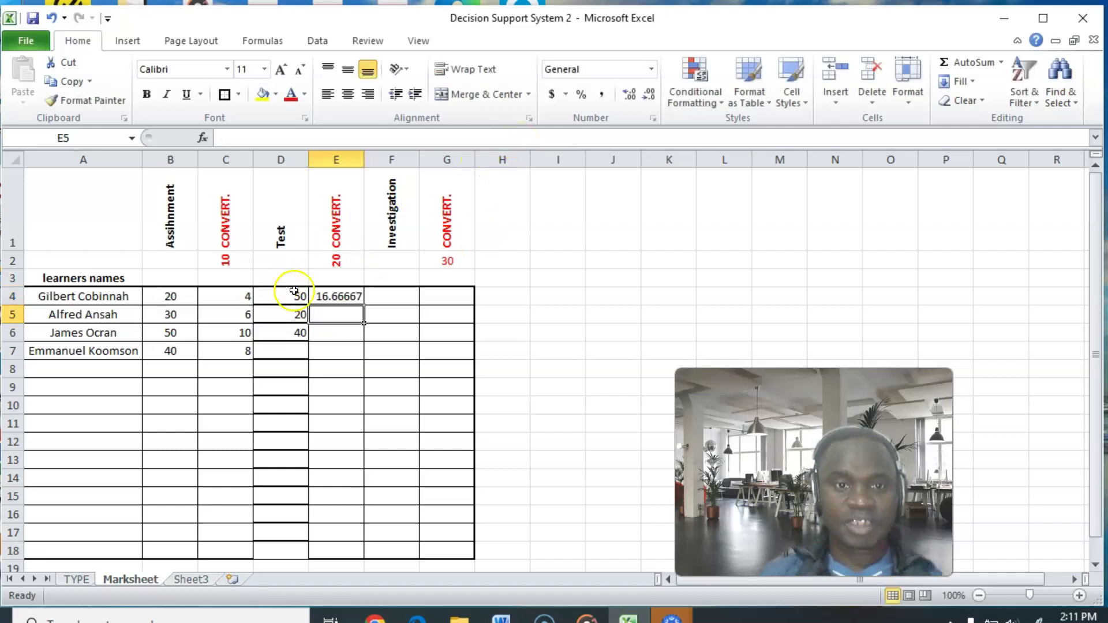
{"action": "left_click", "coordinate": [323, 296]}
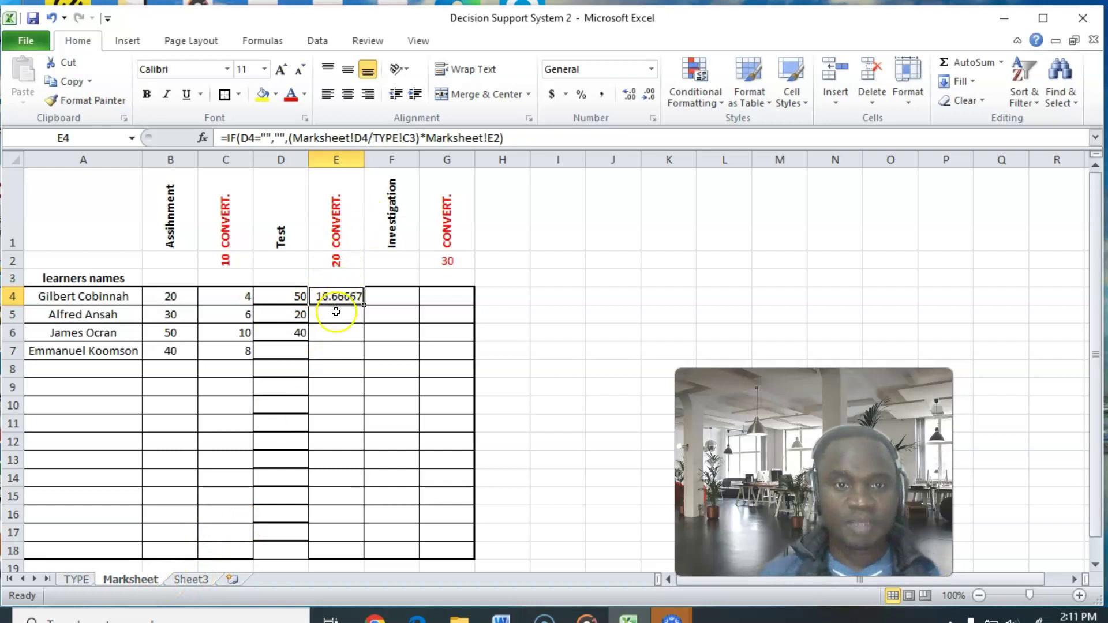
{"action": "left_click", "coordinate": [77, 579]}
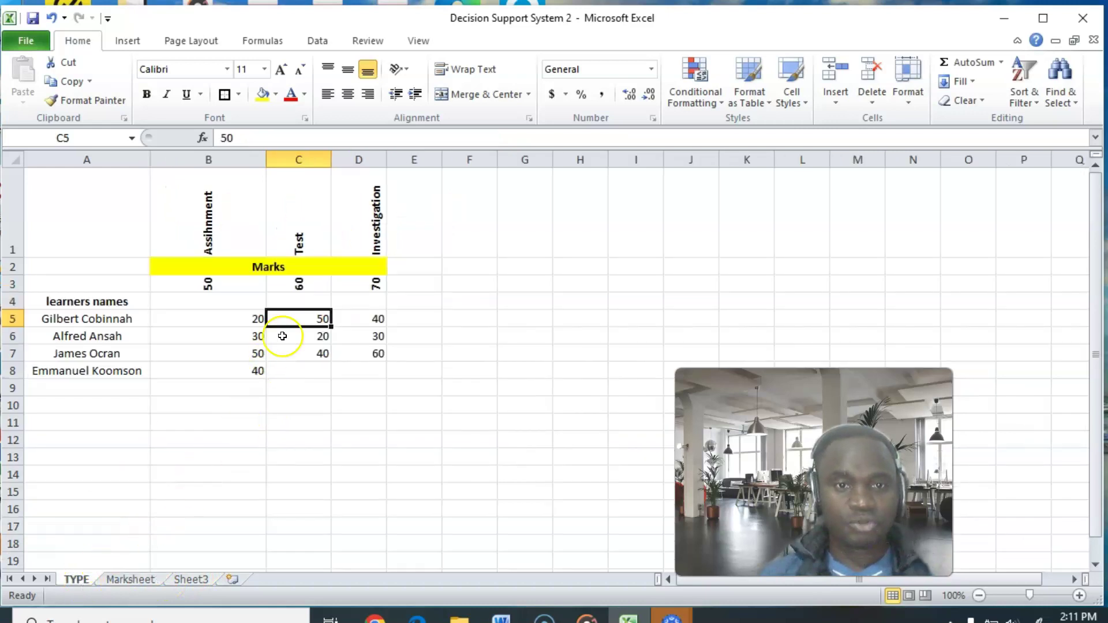
{"action": "left_click", "coordinate": [301, 284]}
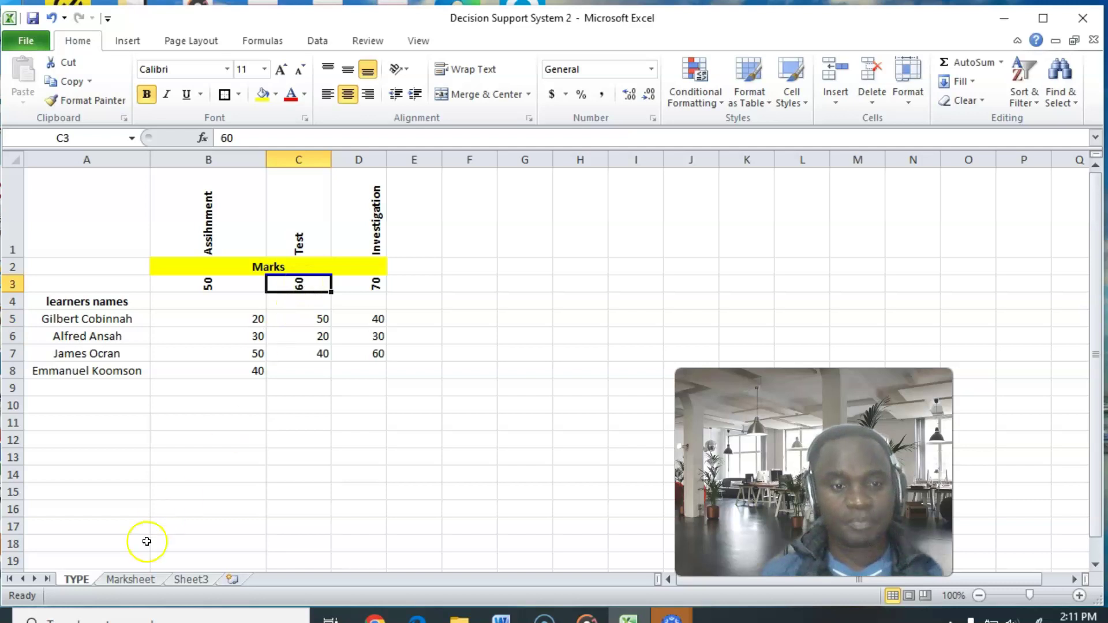
{"action": "left_click", "coordinate": [134, 579]}
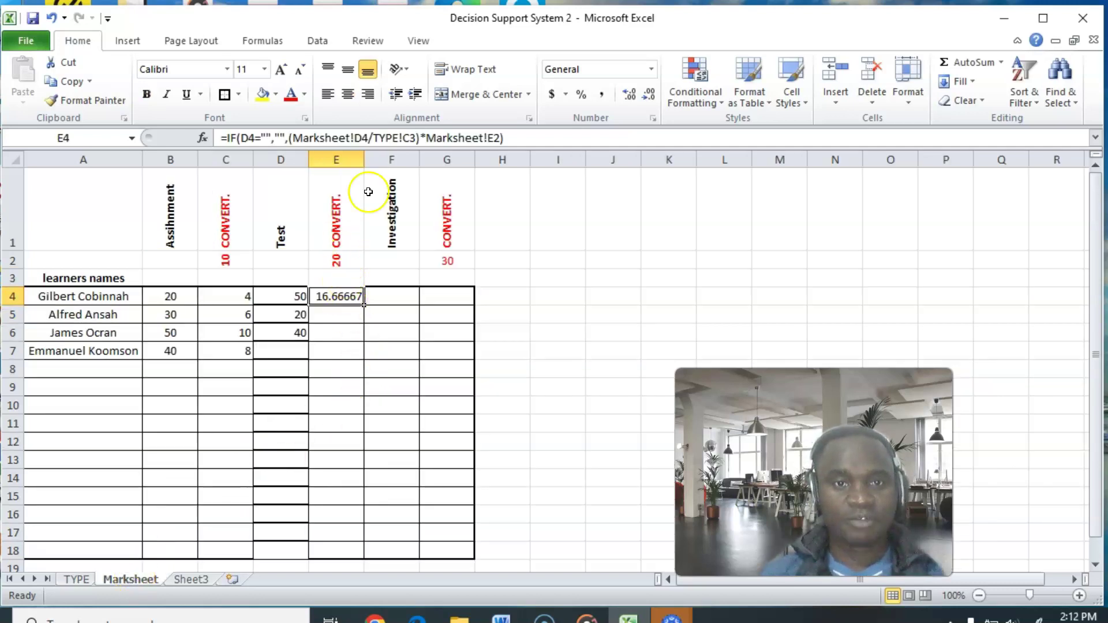